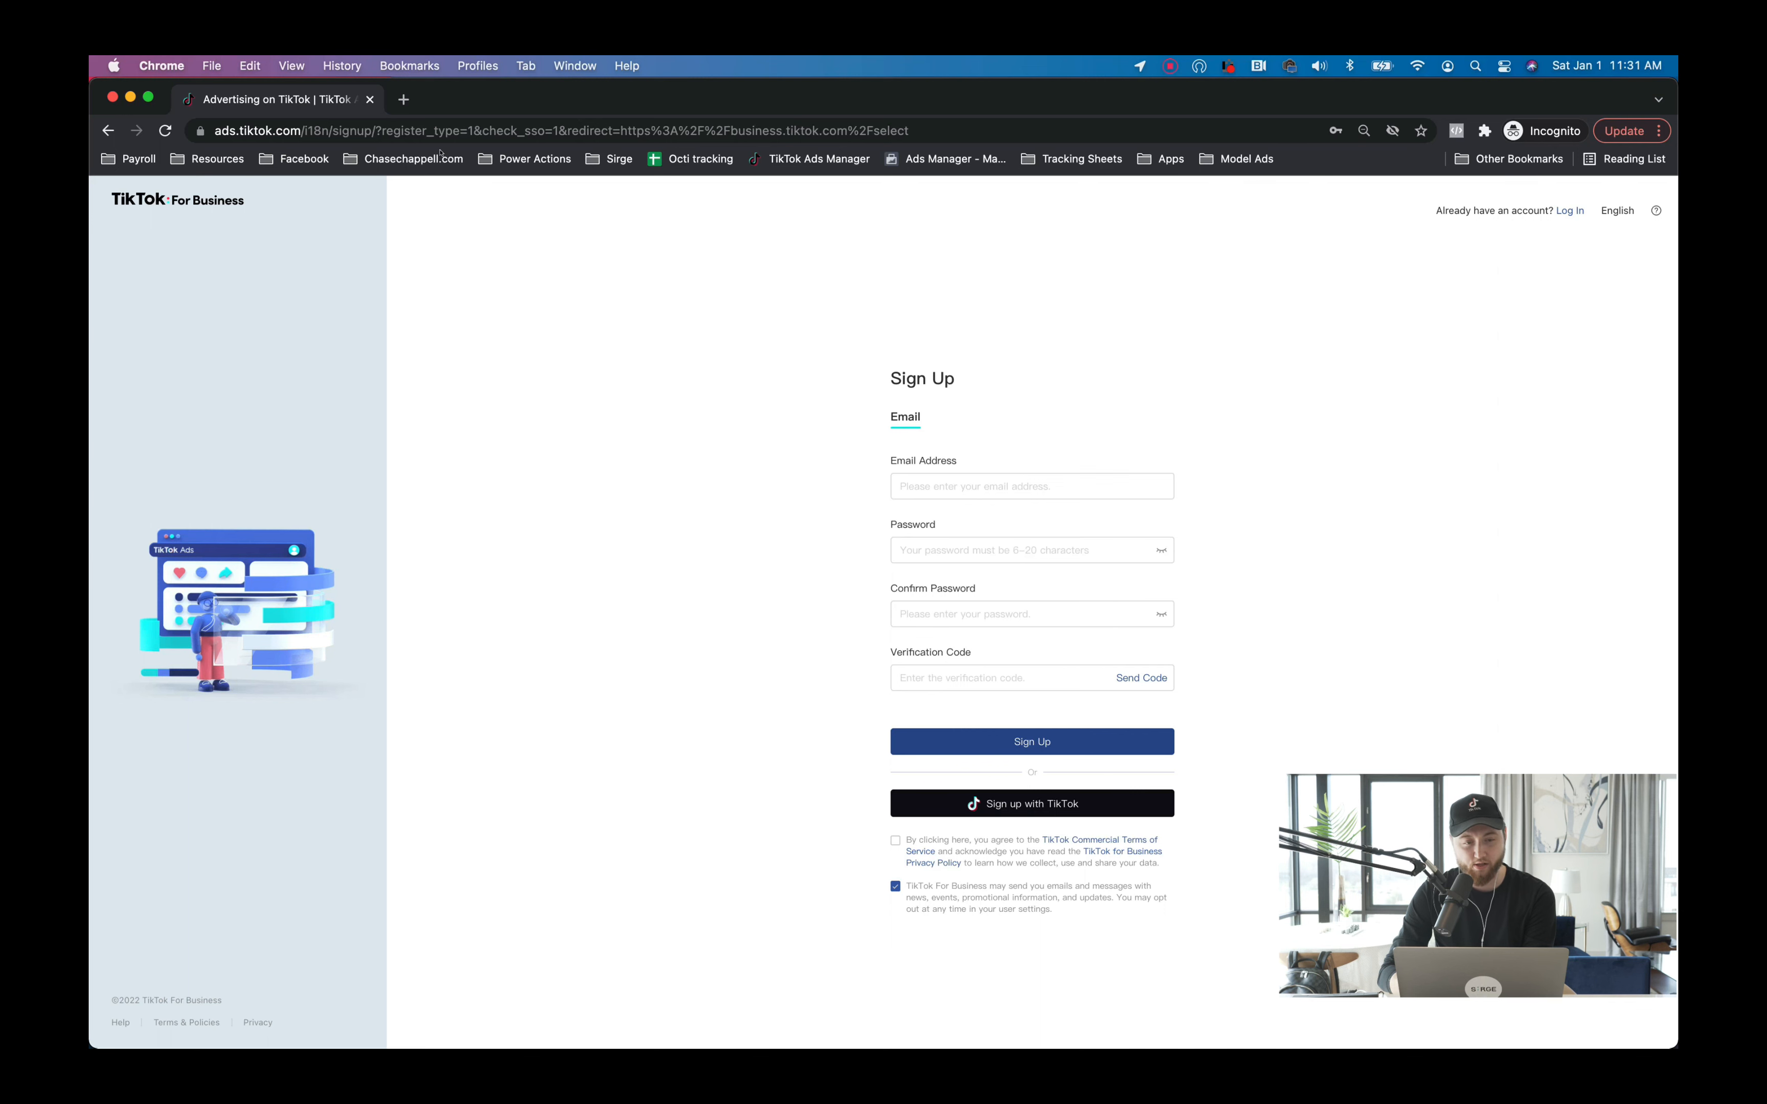
Open the Chappell Digital Marketing Business Center and review its partners, ad accounts and the options for adding an ad account.
{"action": "left_click", "coordinate": [370, 99]}
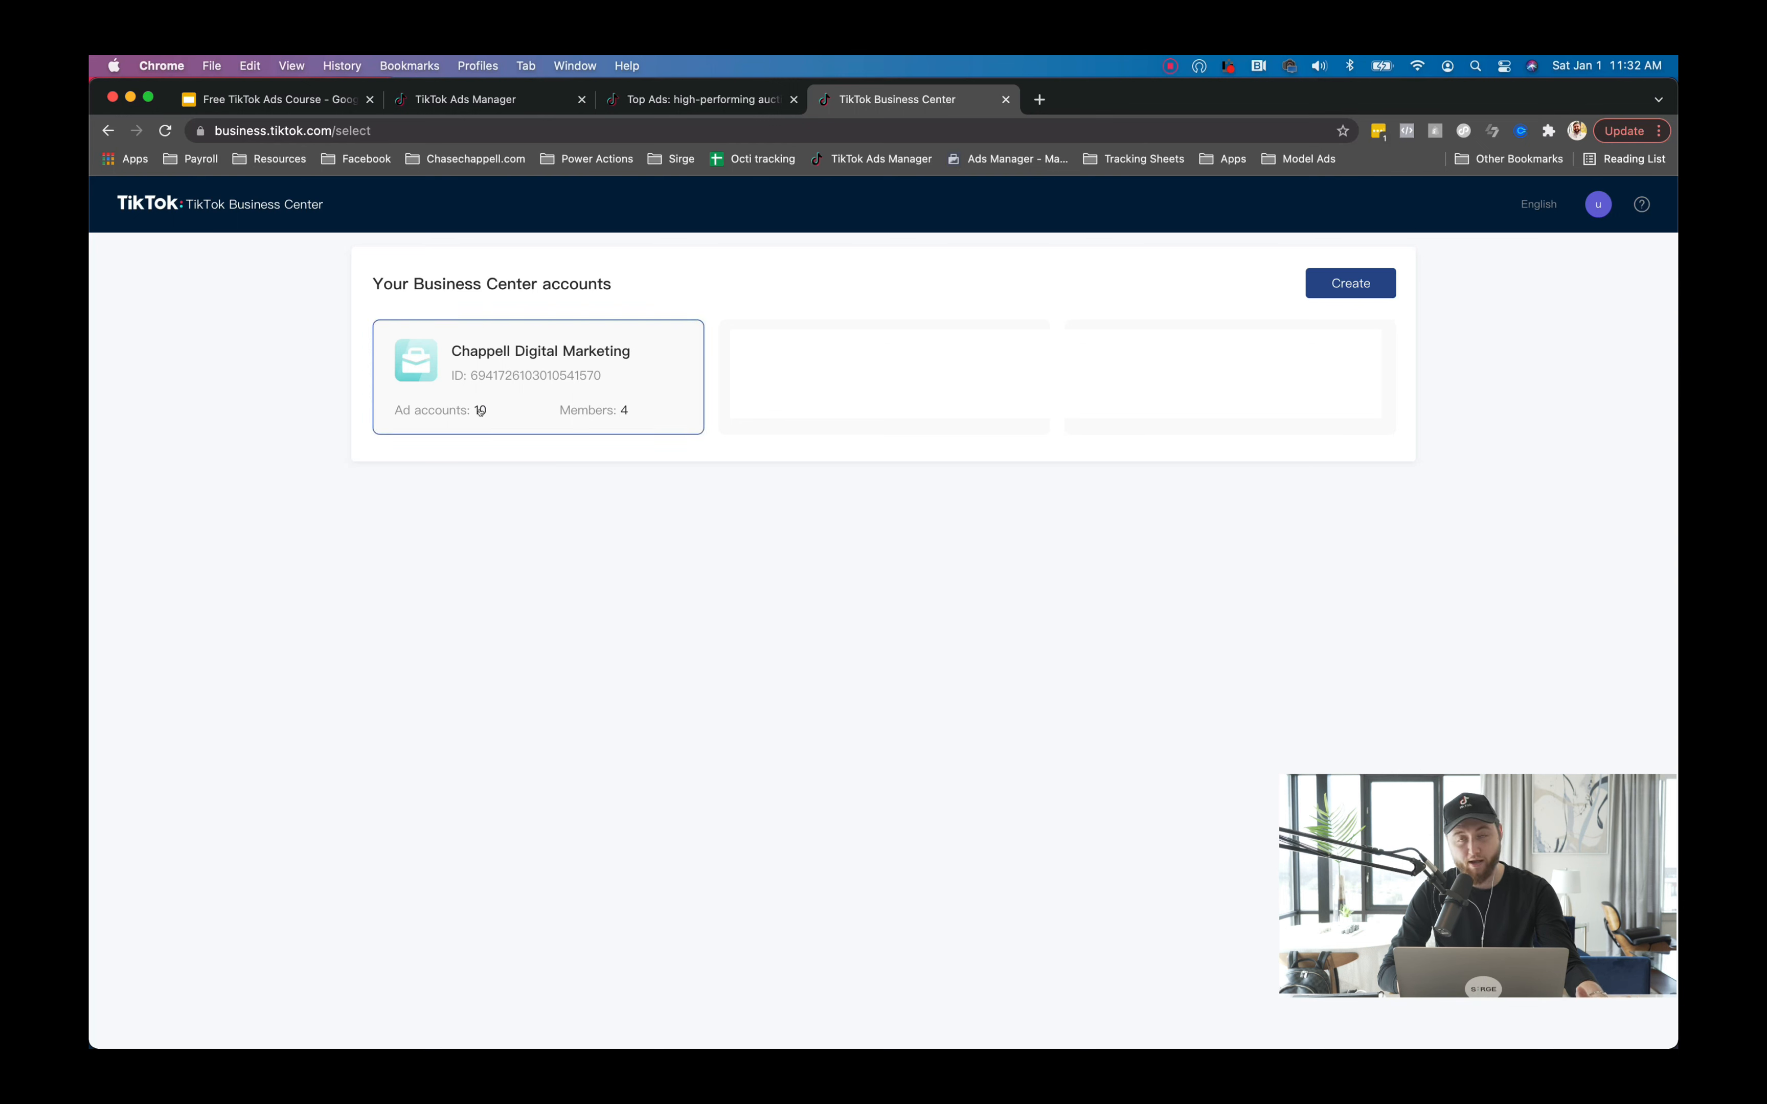
{"action": "left_click", "coordinate": [621, 409]}
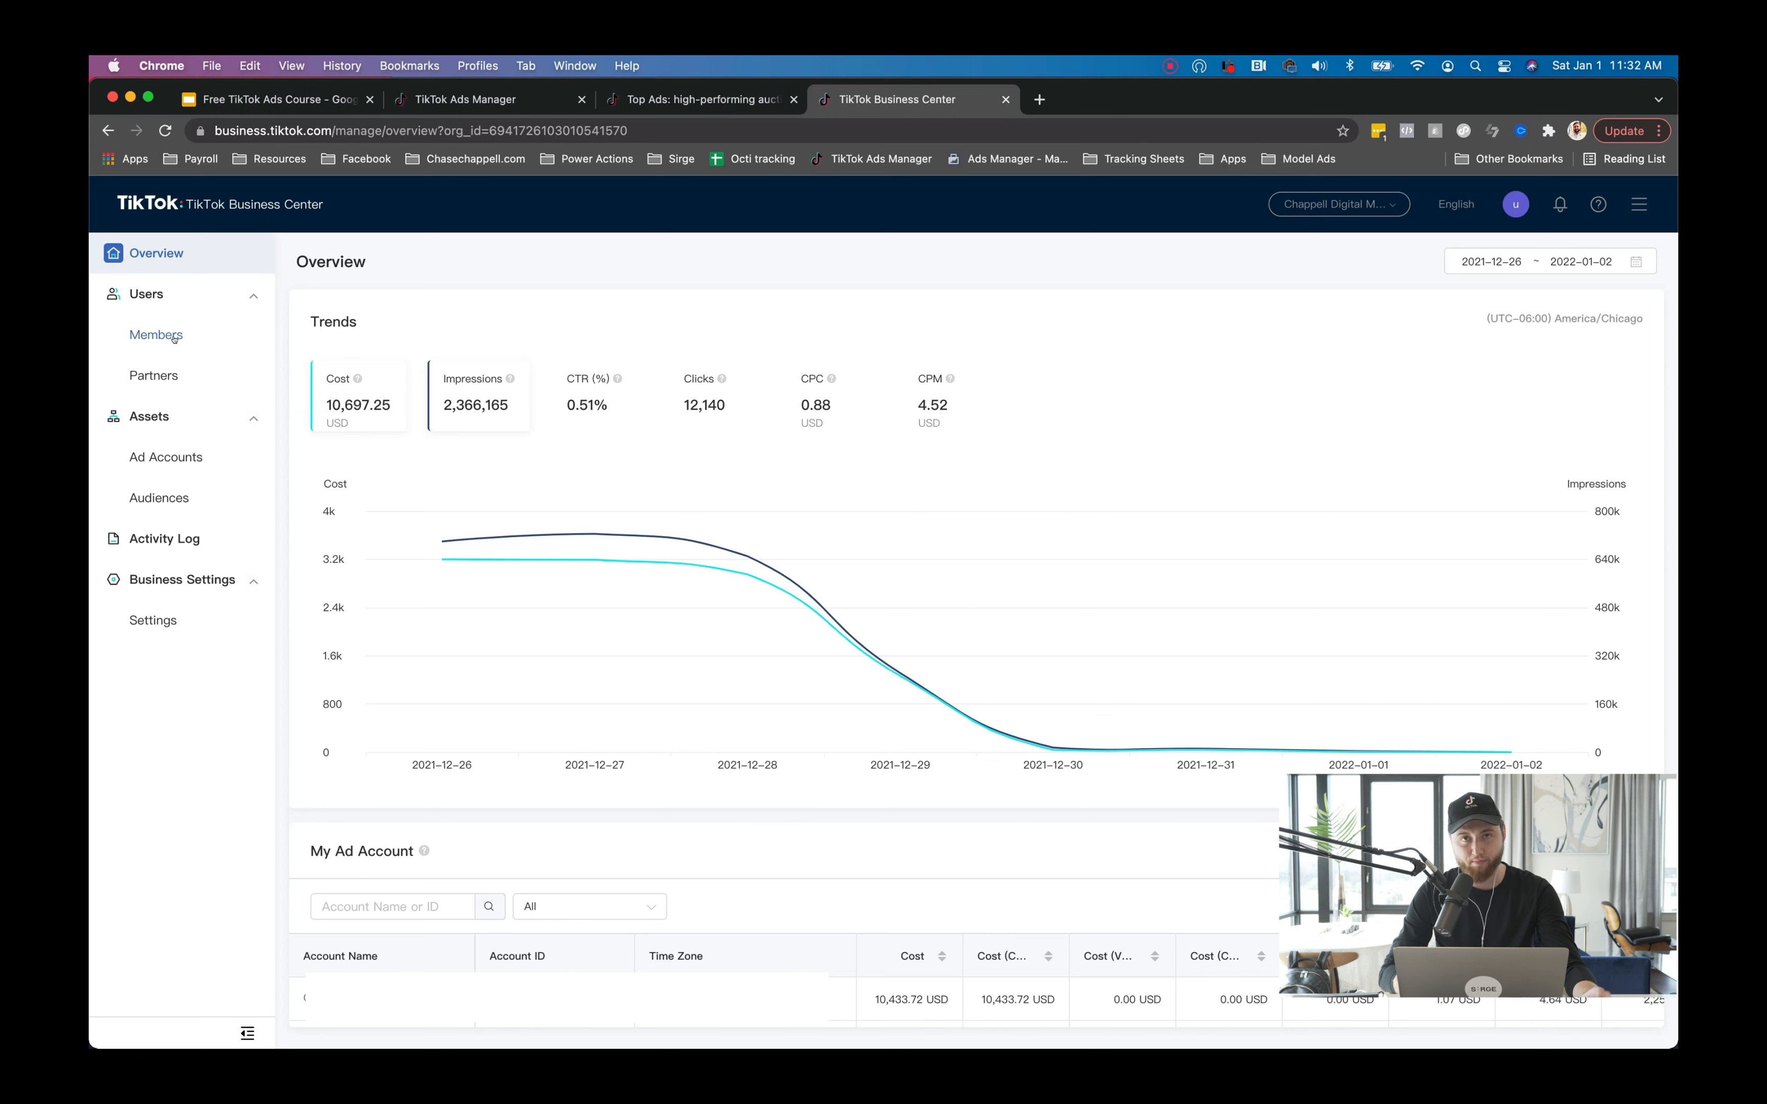
{"action": "left_click", "coordinate": [167, 372]}
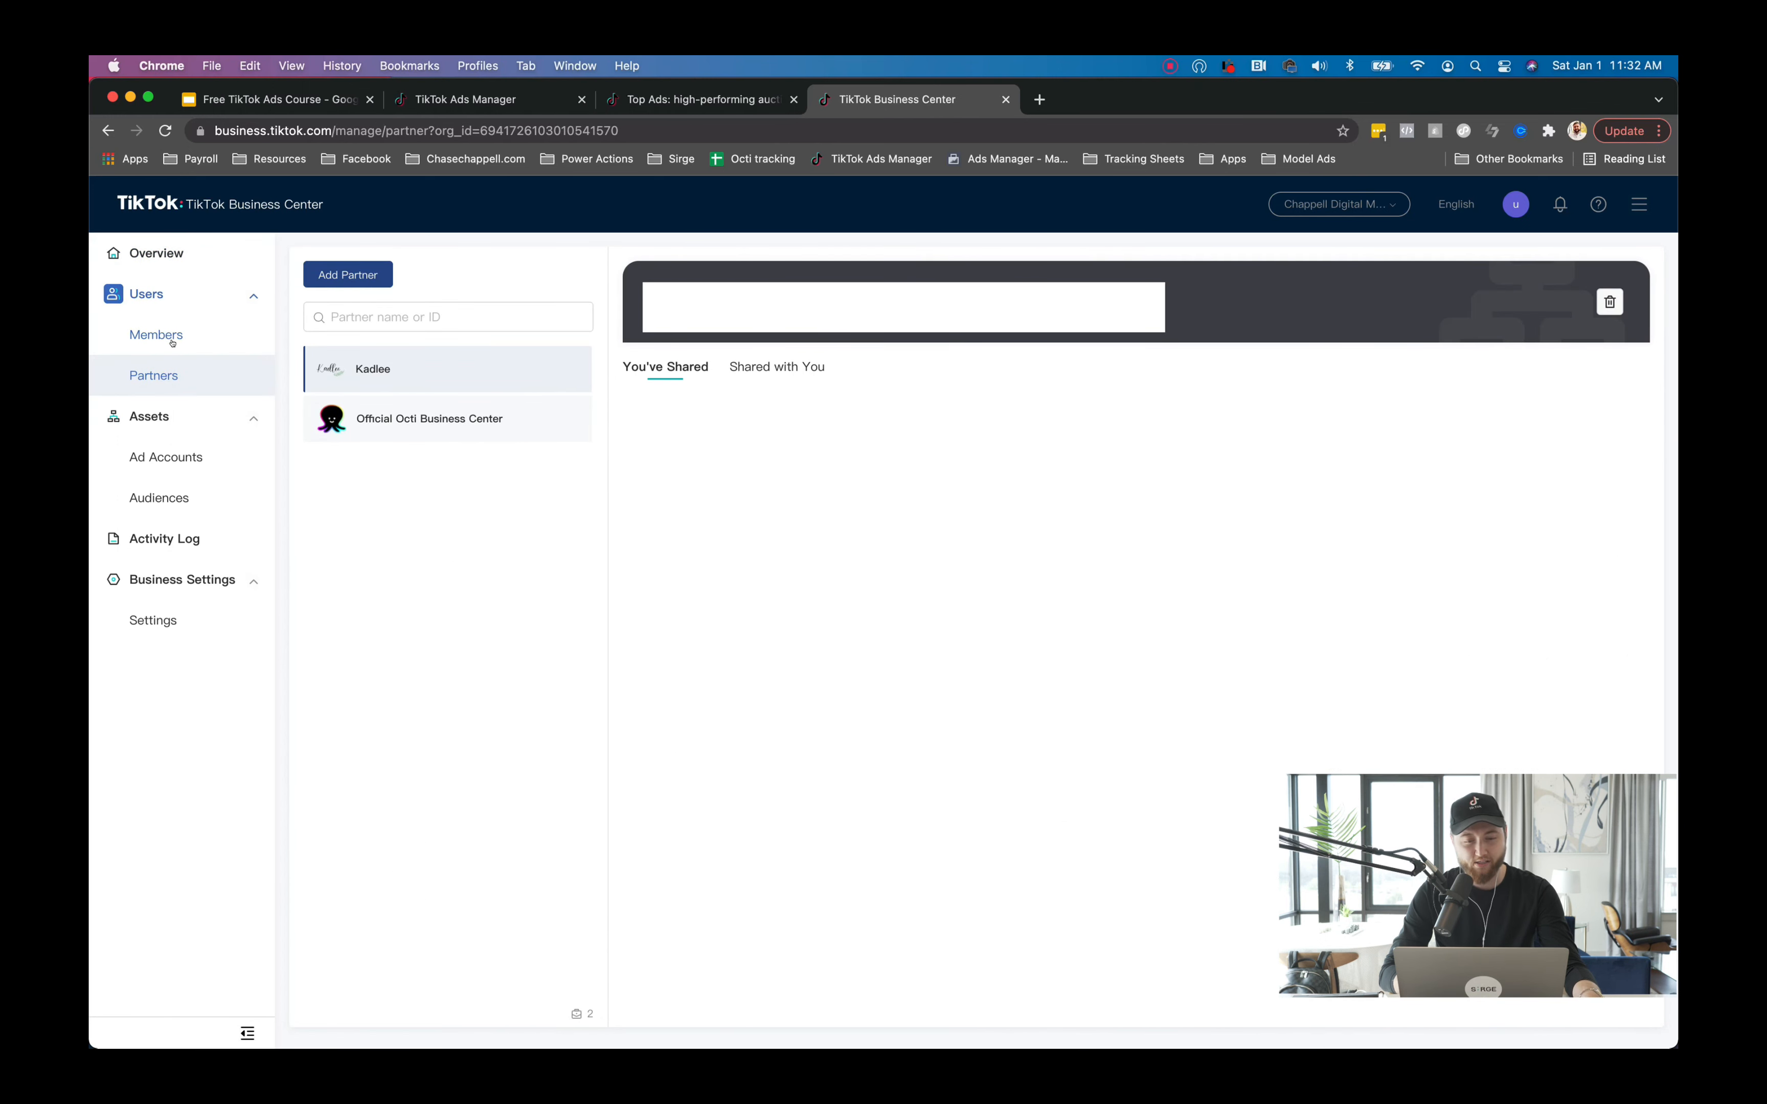
{"action": "left_click", "coordinate": [179, 460]}
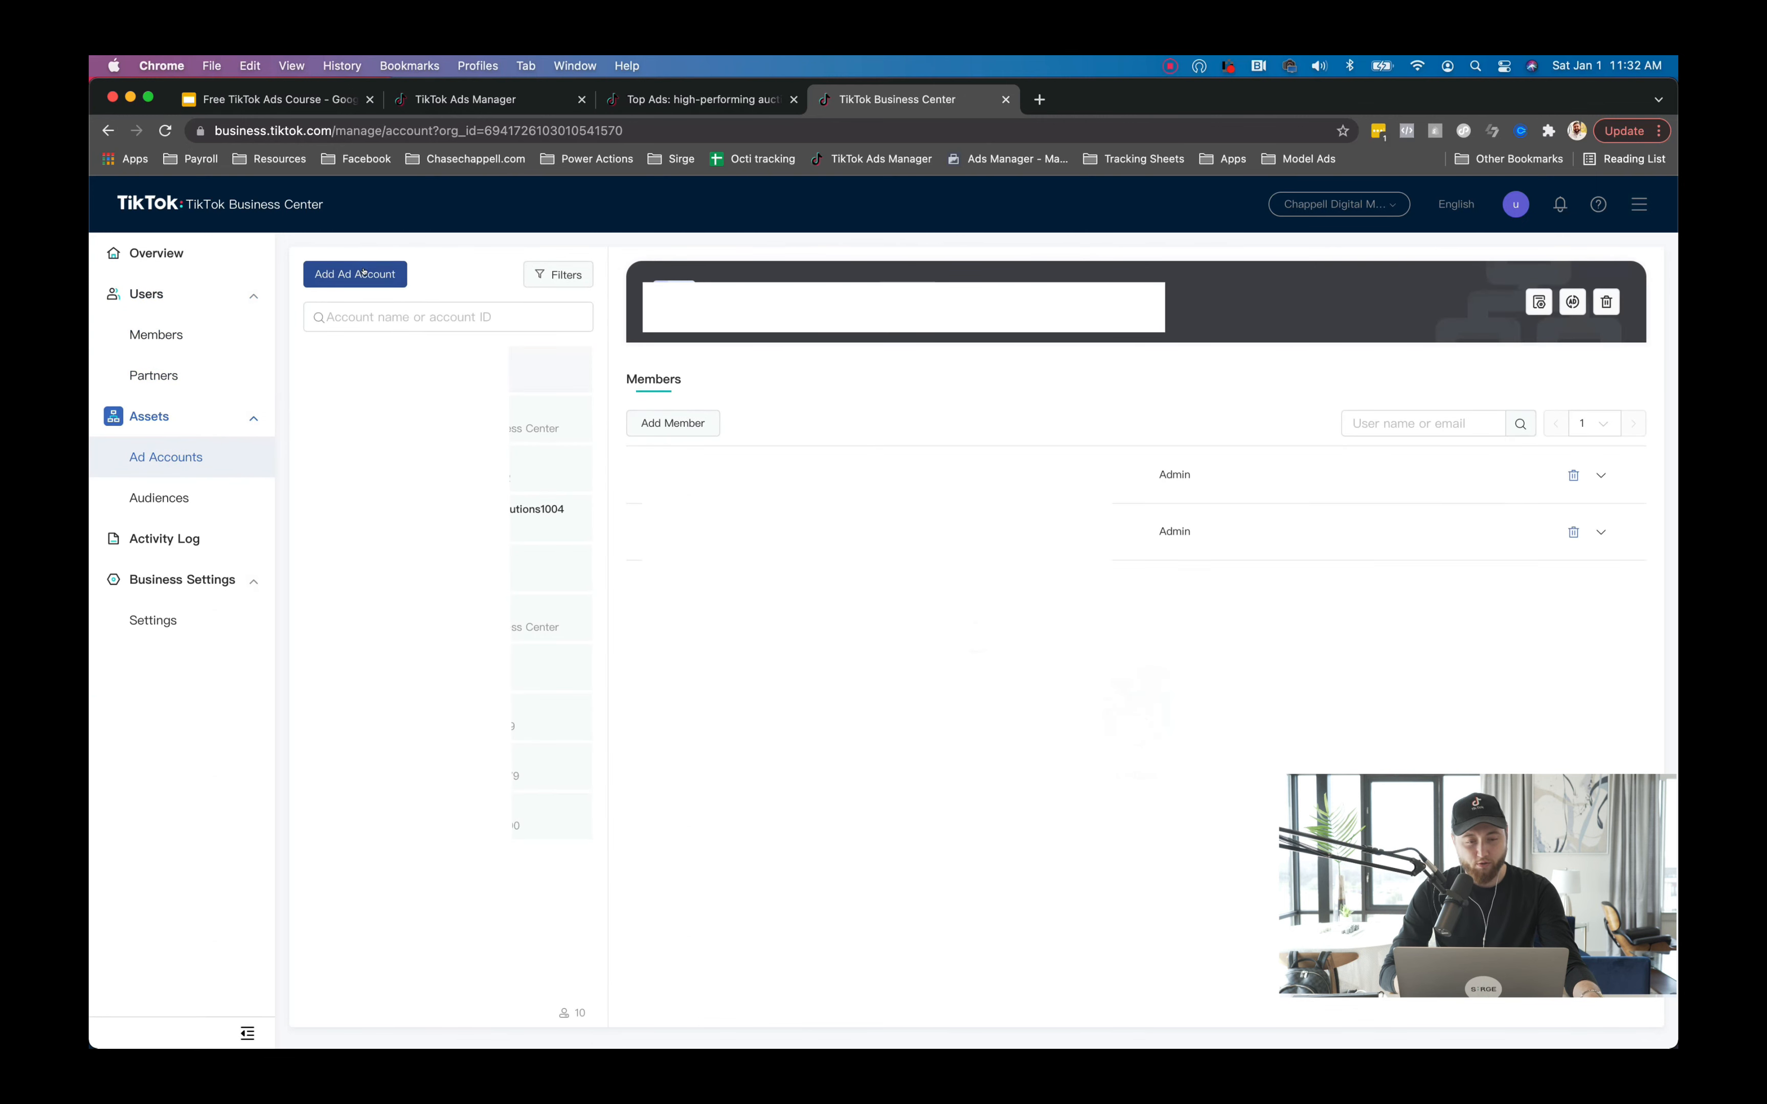
{"action": "left_click", "coordinate": [363, 272]}
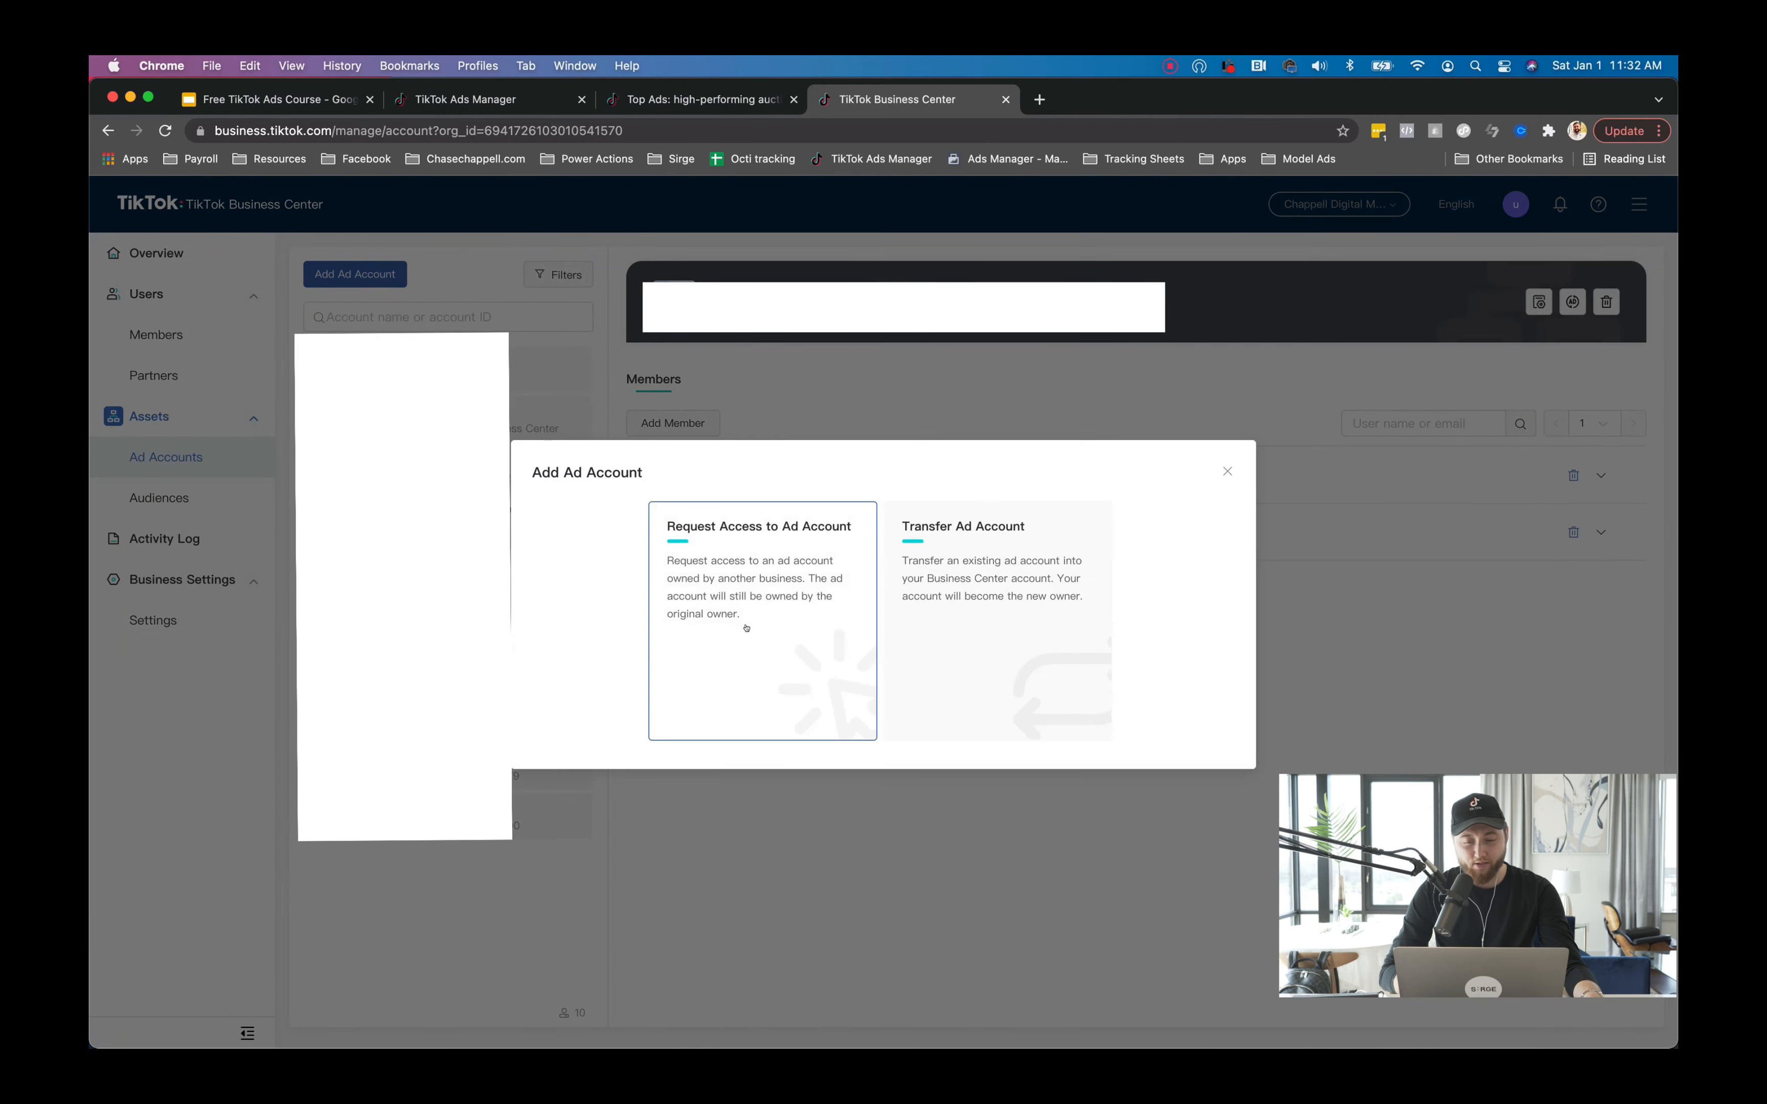
{"action": "left_click", "coordinate": [1226, 472]}
Start a new campaign in TikTok Ads Manager using Custom Mode with the Conversions advertising objective.
{"action": "left_click", "coordinate": [475, 100]}
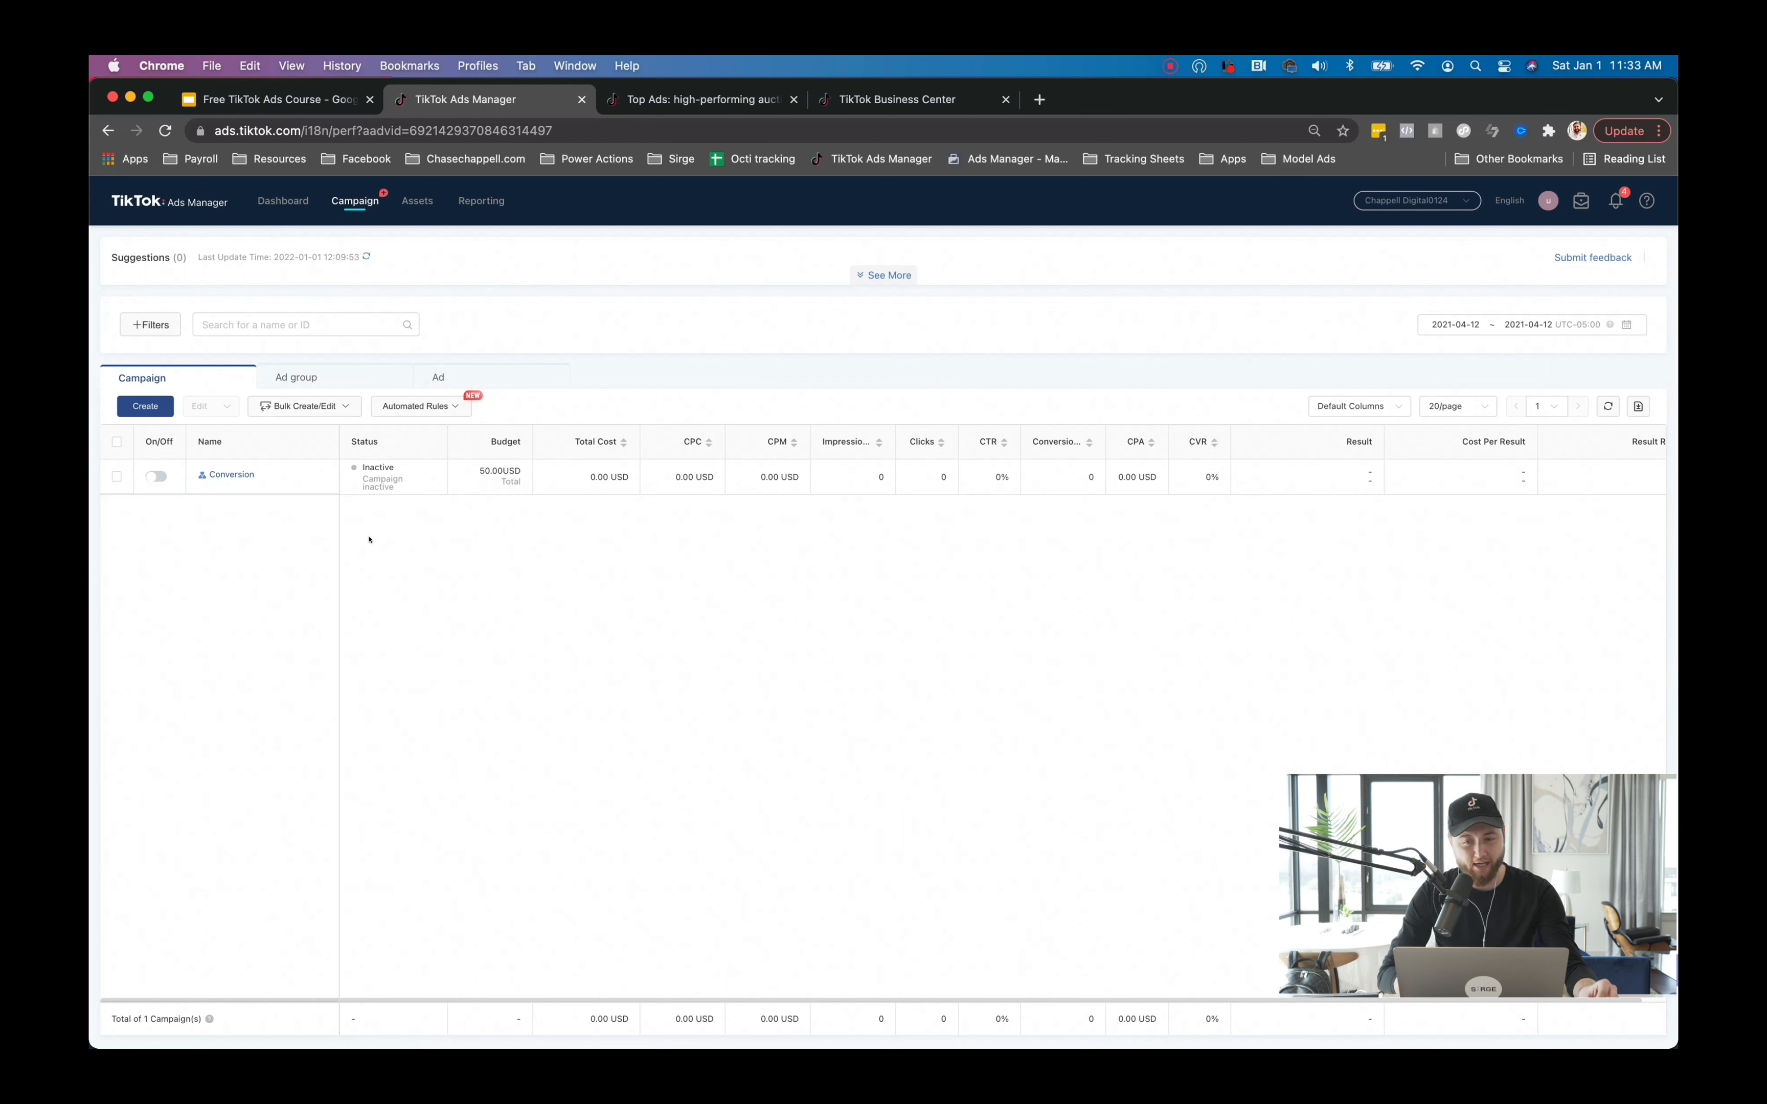
{"action": "left_click", "coordinate": [152, 404]}
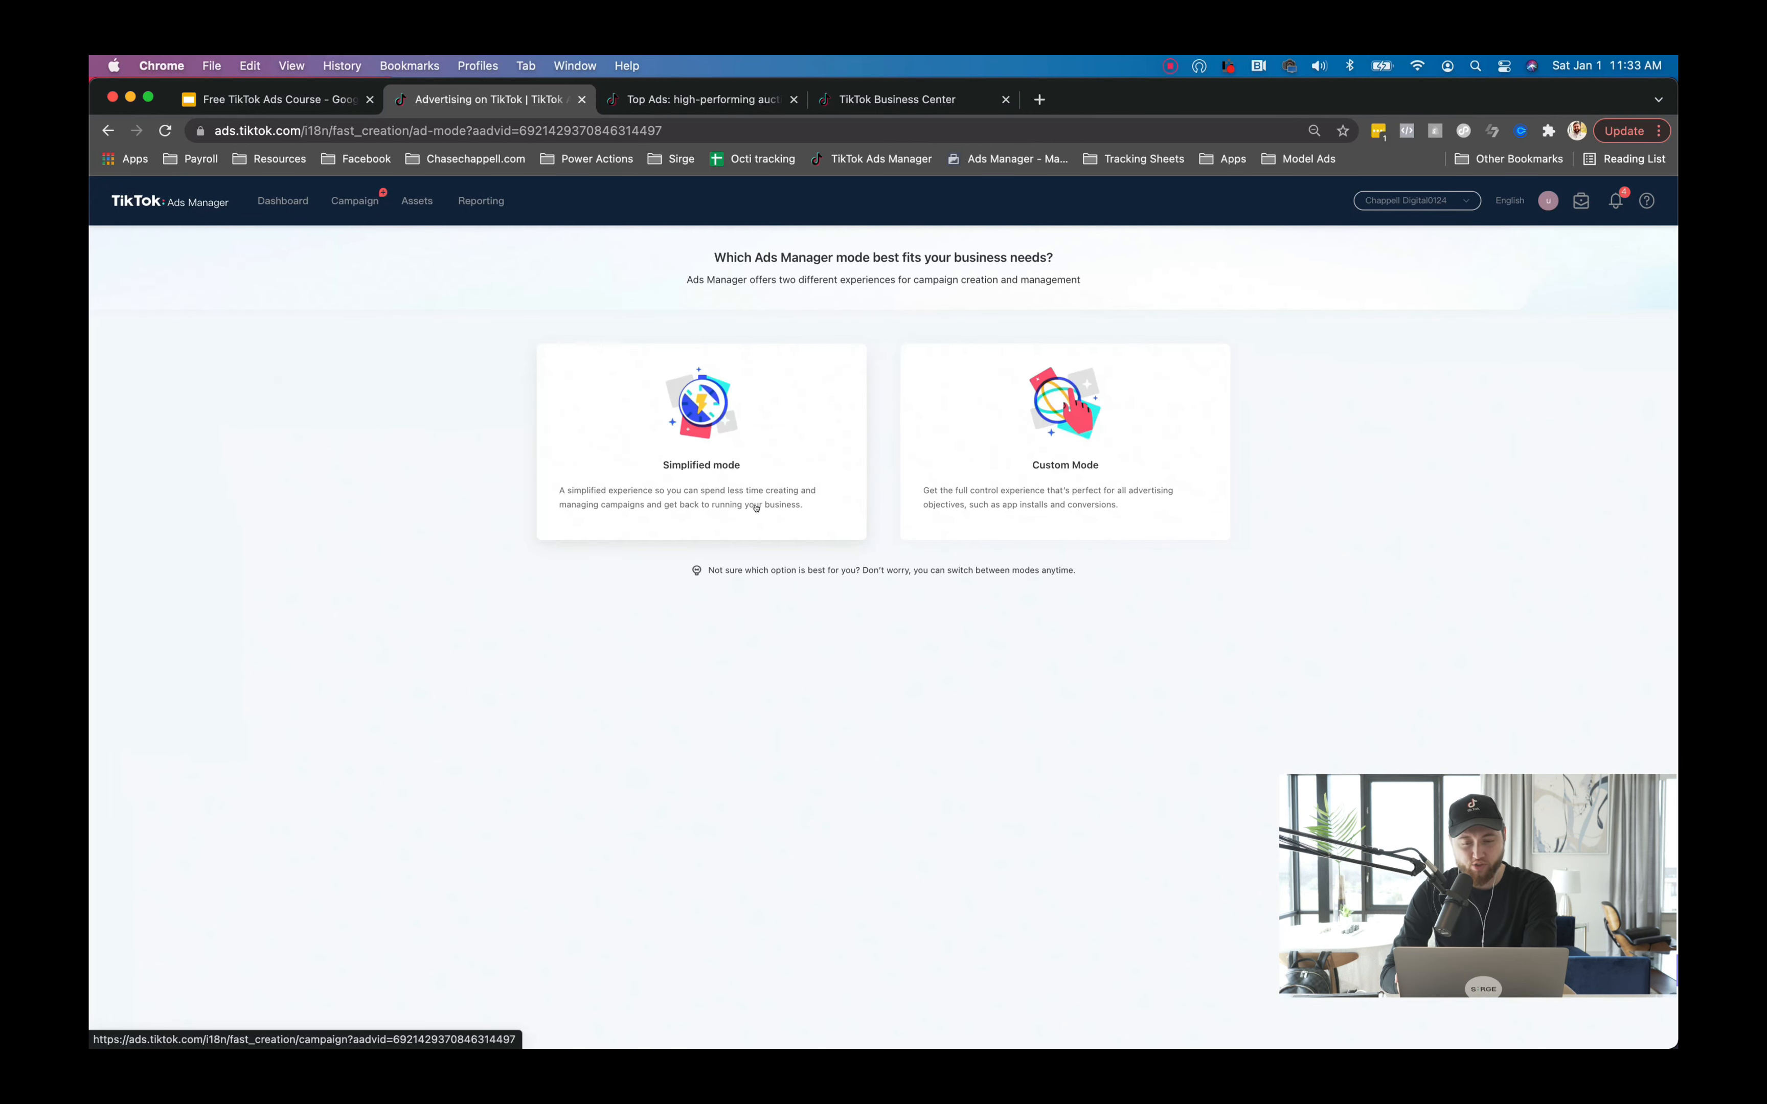
{"action": "left_click", "coordinate": [994, 508]}
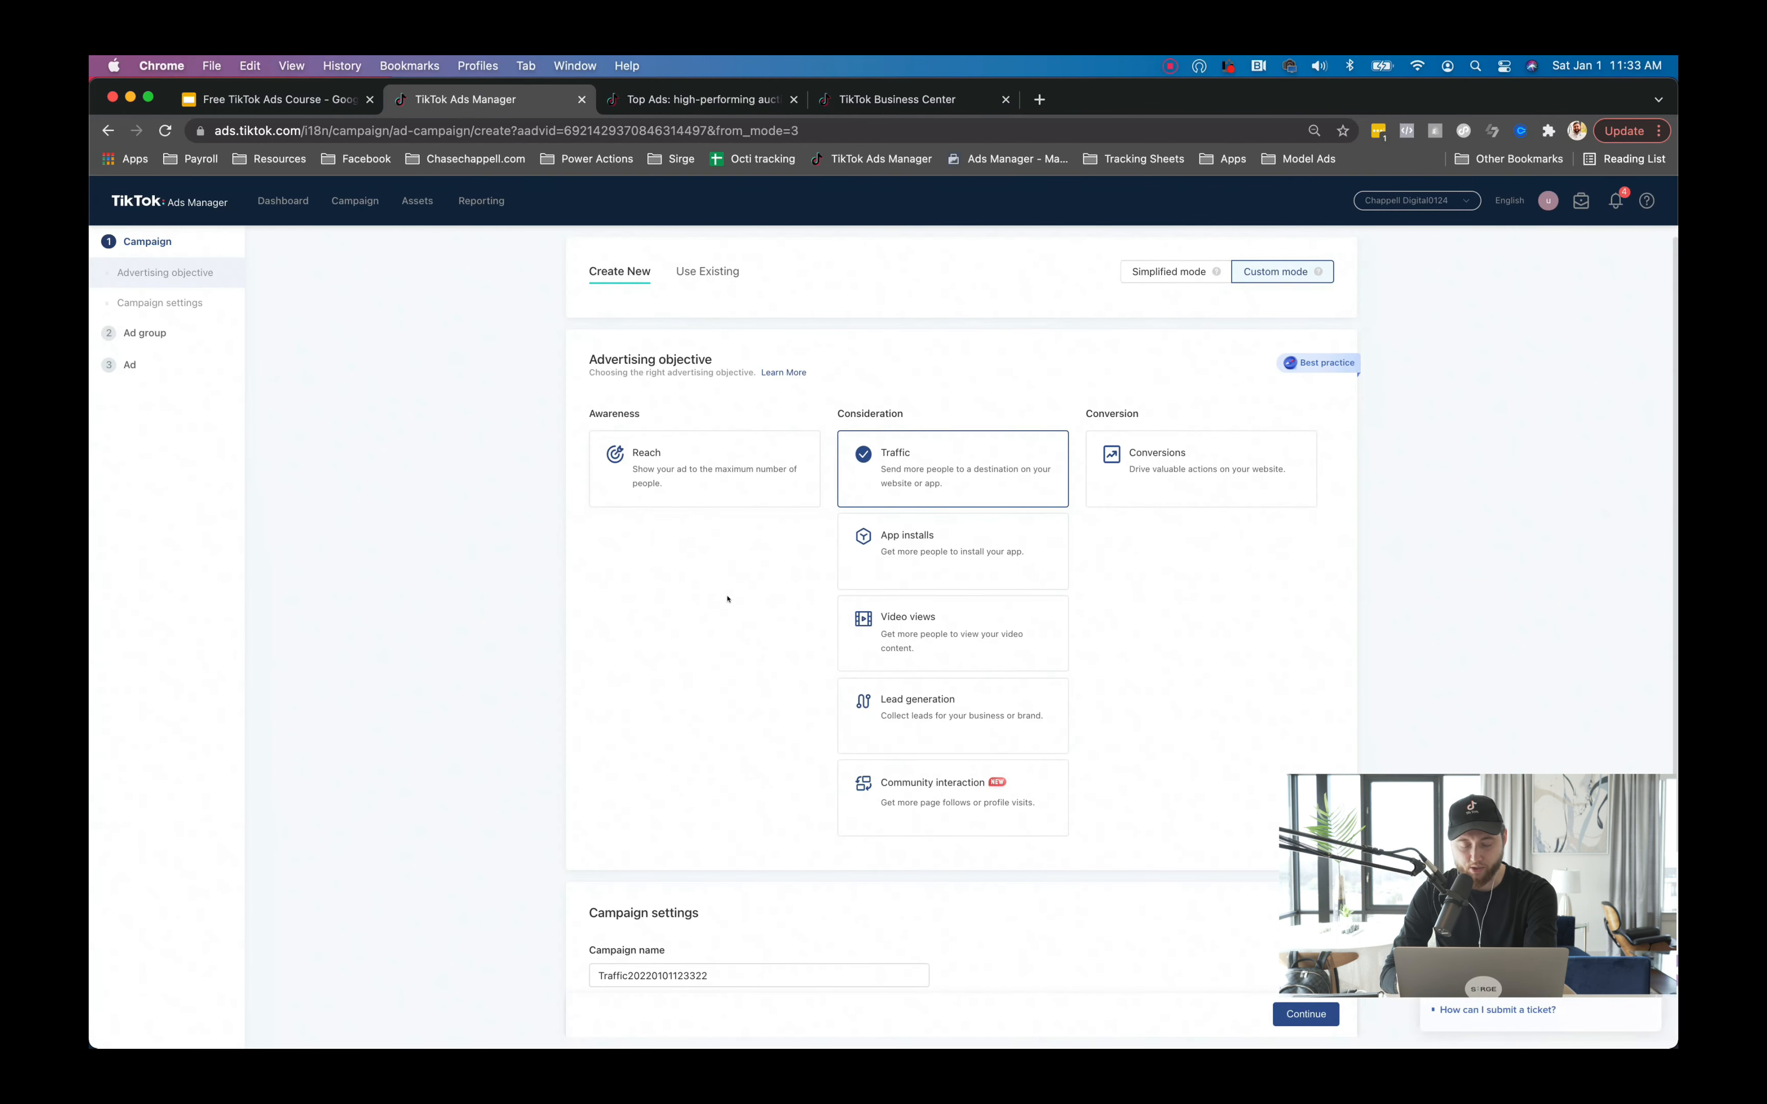
{"action": "scroll", "coordinate": [727, 599], "scroll_direction": "down", "scroll_amount": 2}
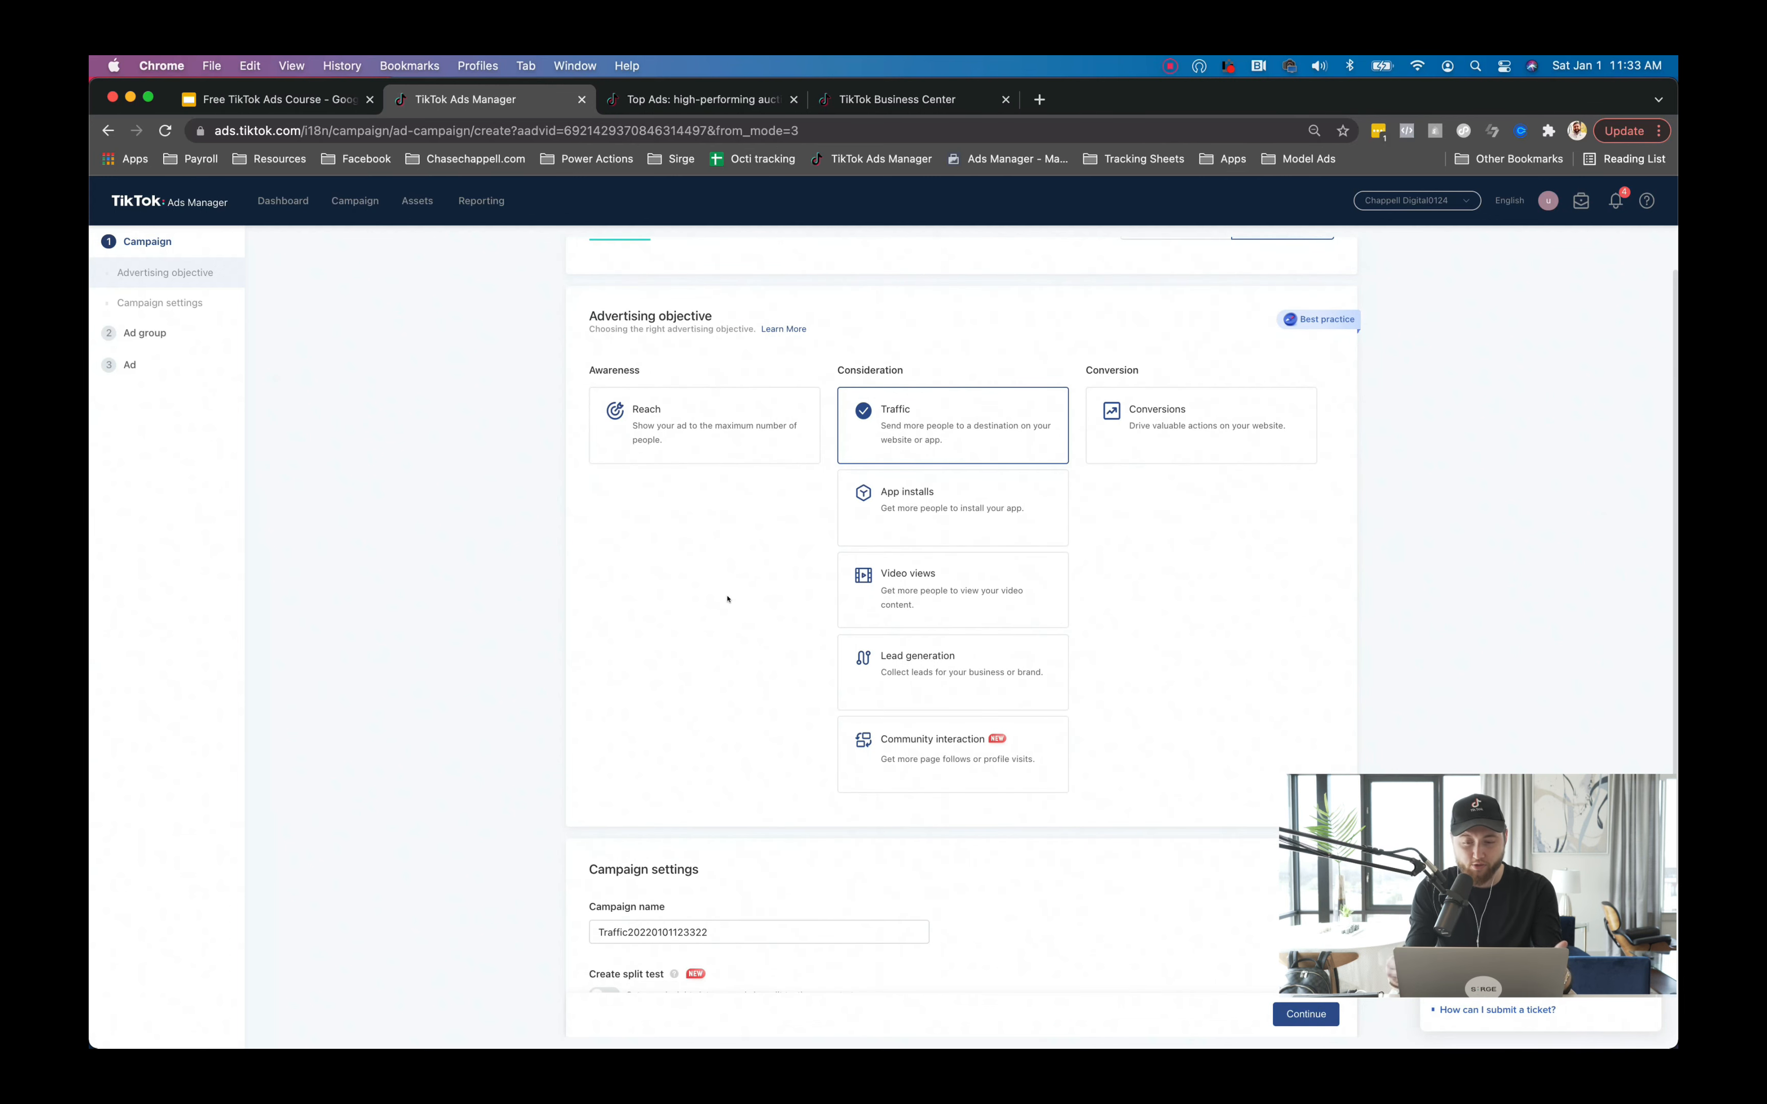
{"action": "left_click", "coordinate": [1125, 446]}
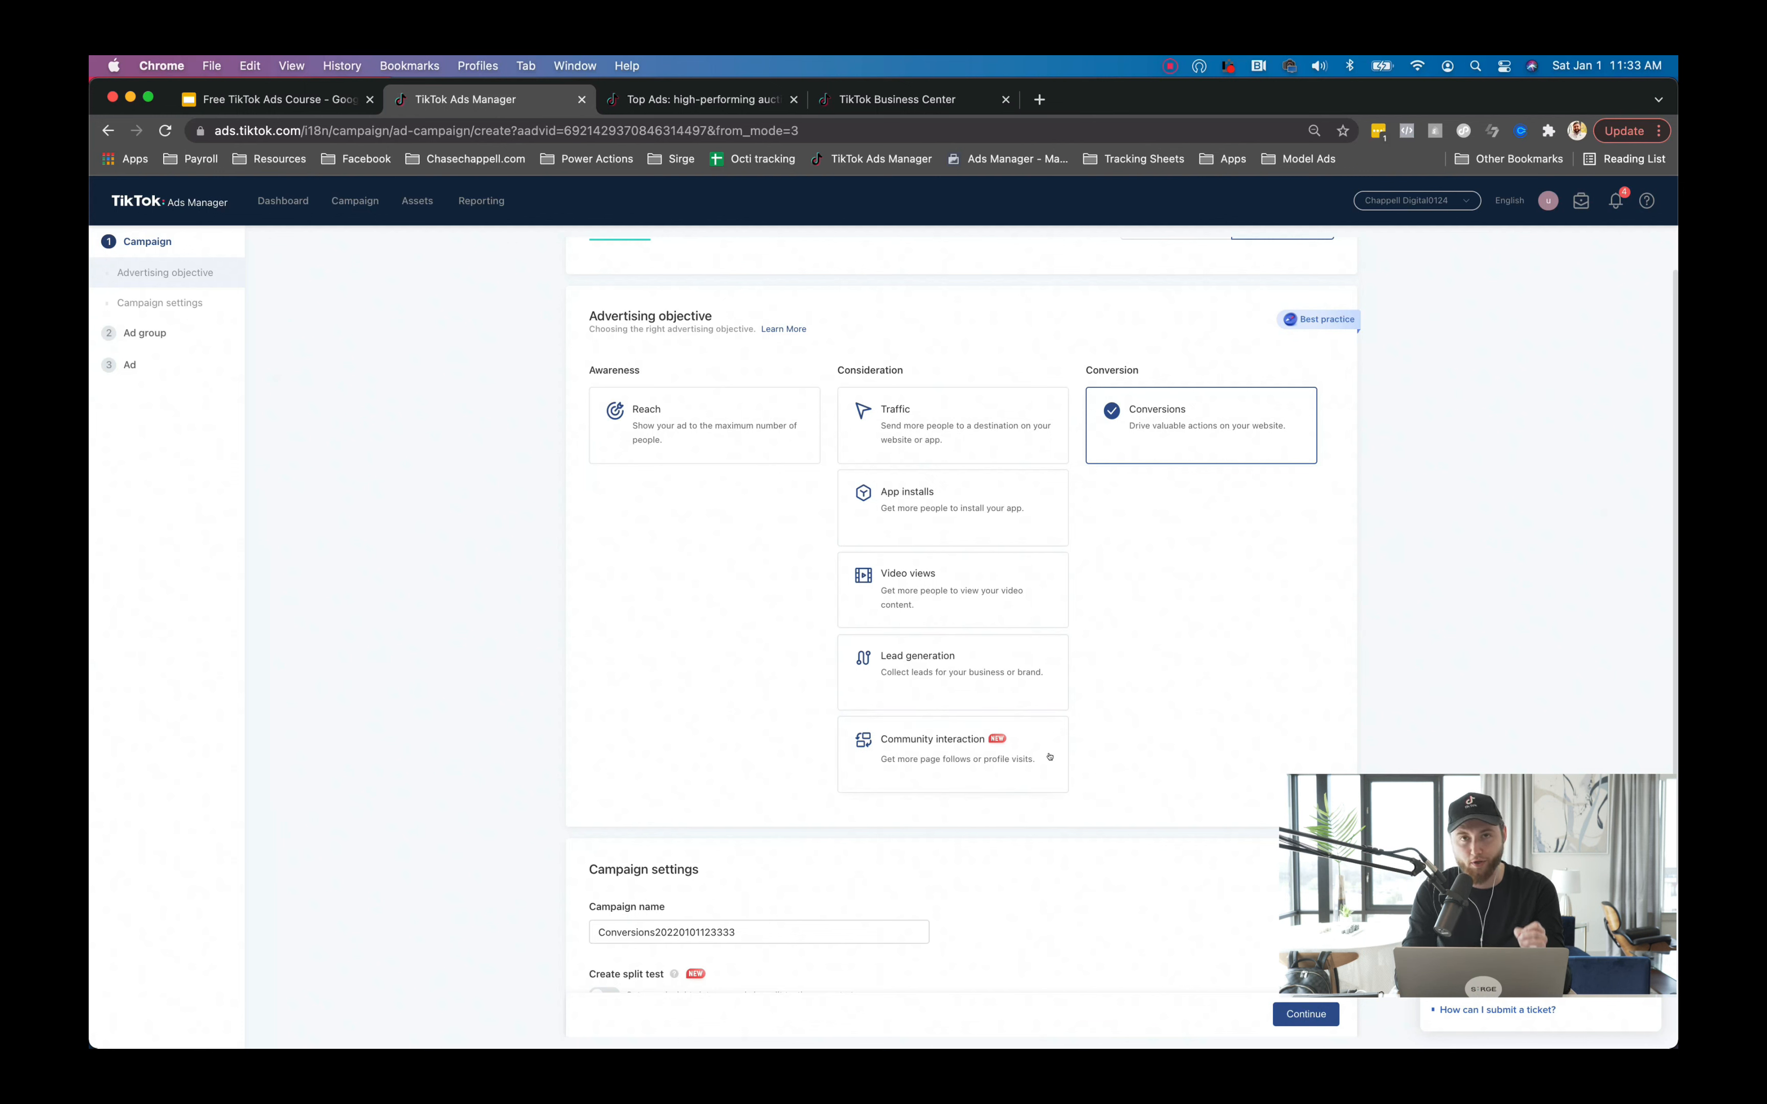
{"action": "scroll", "coordinate": [1114, 680], "scroll_direction": "up", "scroll_amount": 1}
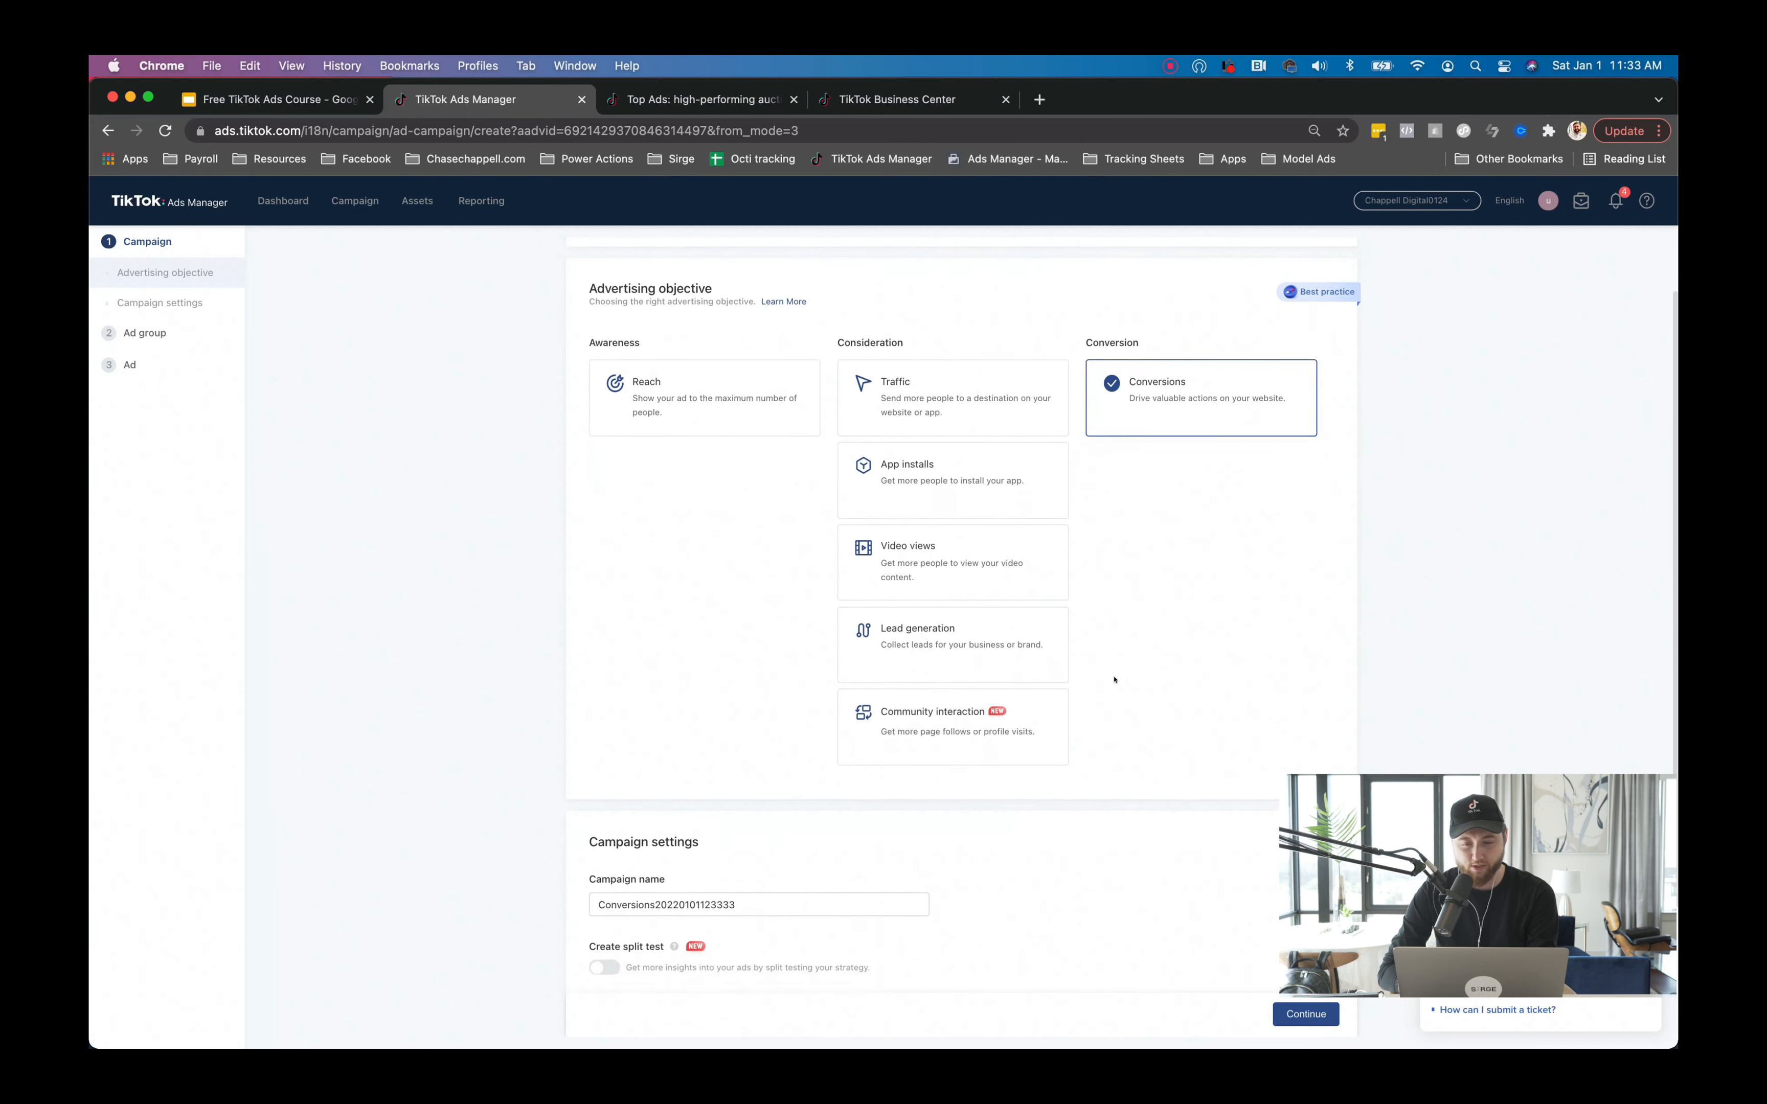
Name the campaign "Open Audience" and continue to its ad group settings.
{"action": "scroll", "coordinate": [1185, 716], "scroll_direction": "down", "scroll_amount": 3}
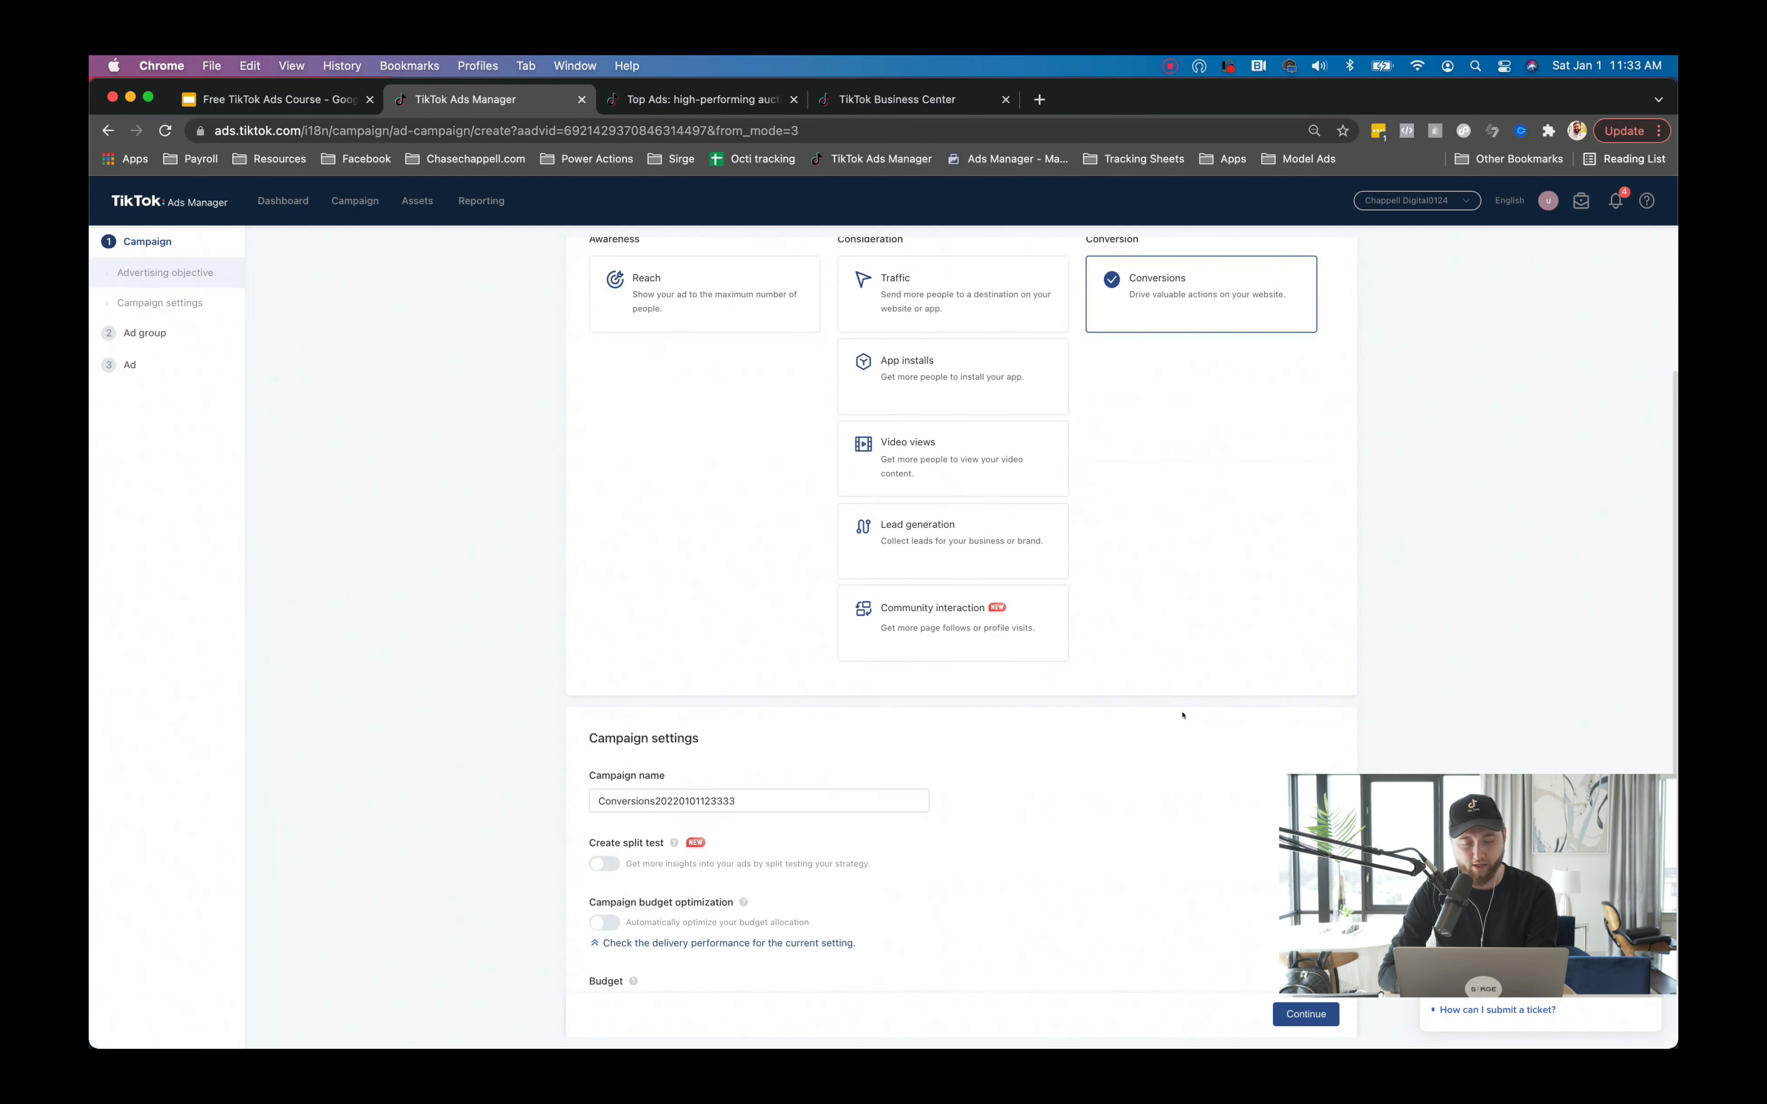
{"action": "scroll", "coordinate": [1183, 715], "scroll_direction": "down", "scroll_amount": 1}
{"action": "left_click", "coordinate": [852, 738]}
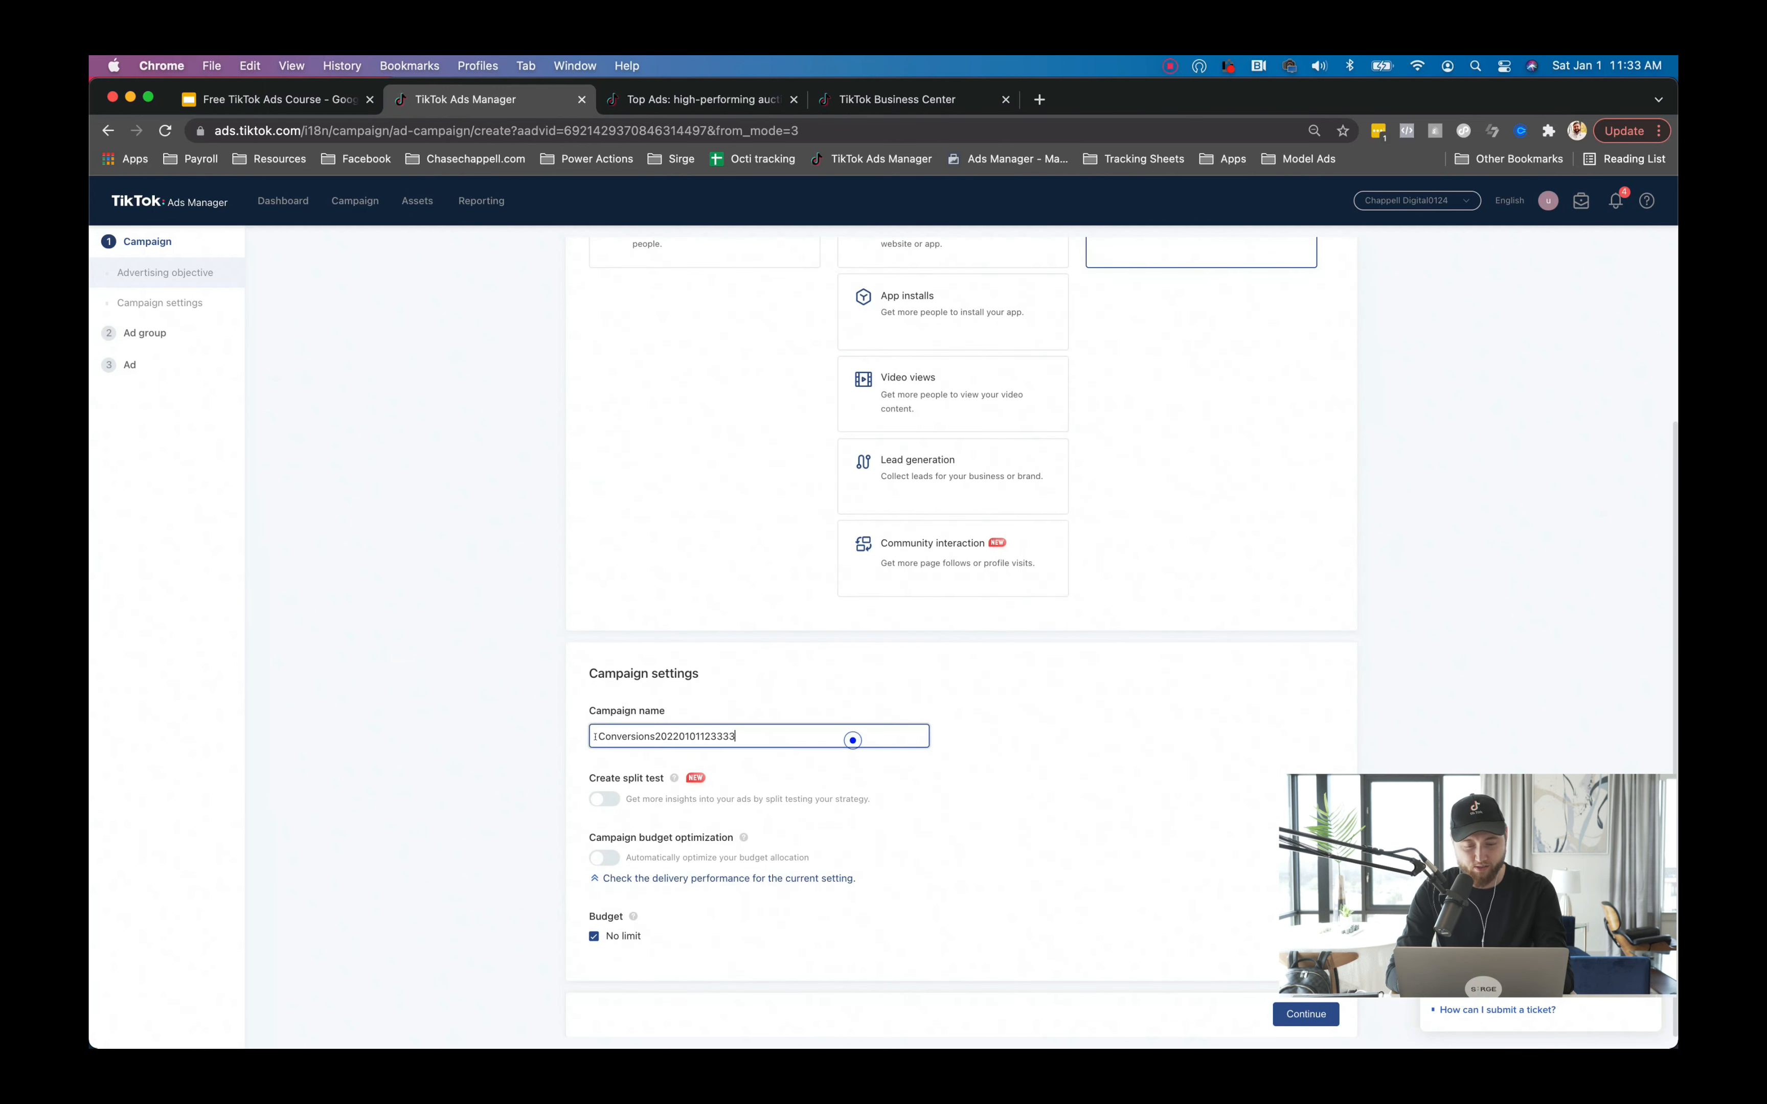
{"action": "left_click_drag", "start_coordinate": [595, 736], "coordinate": [540, 730]}
{"action": "key", "text": "BackSpace"}
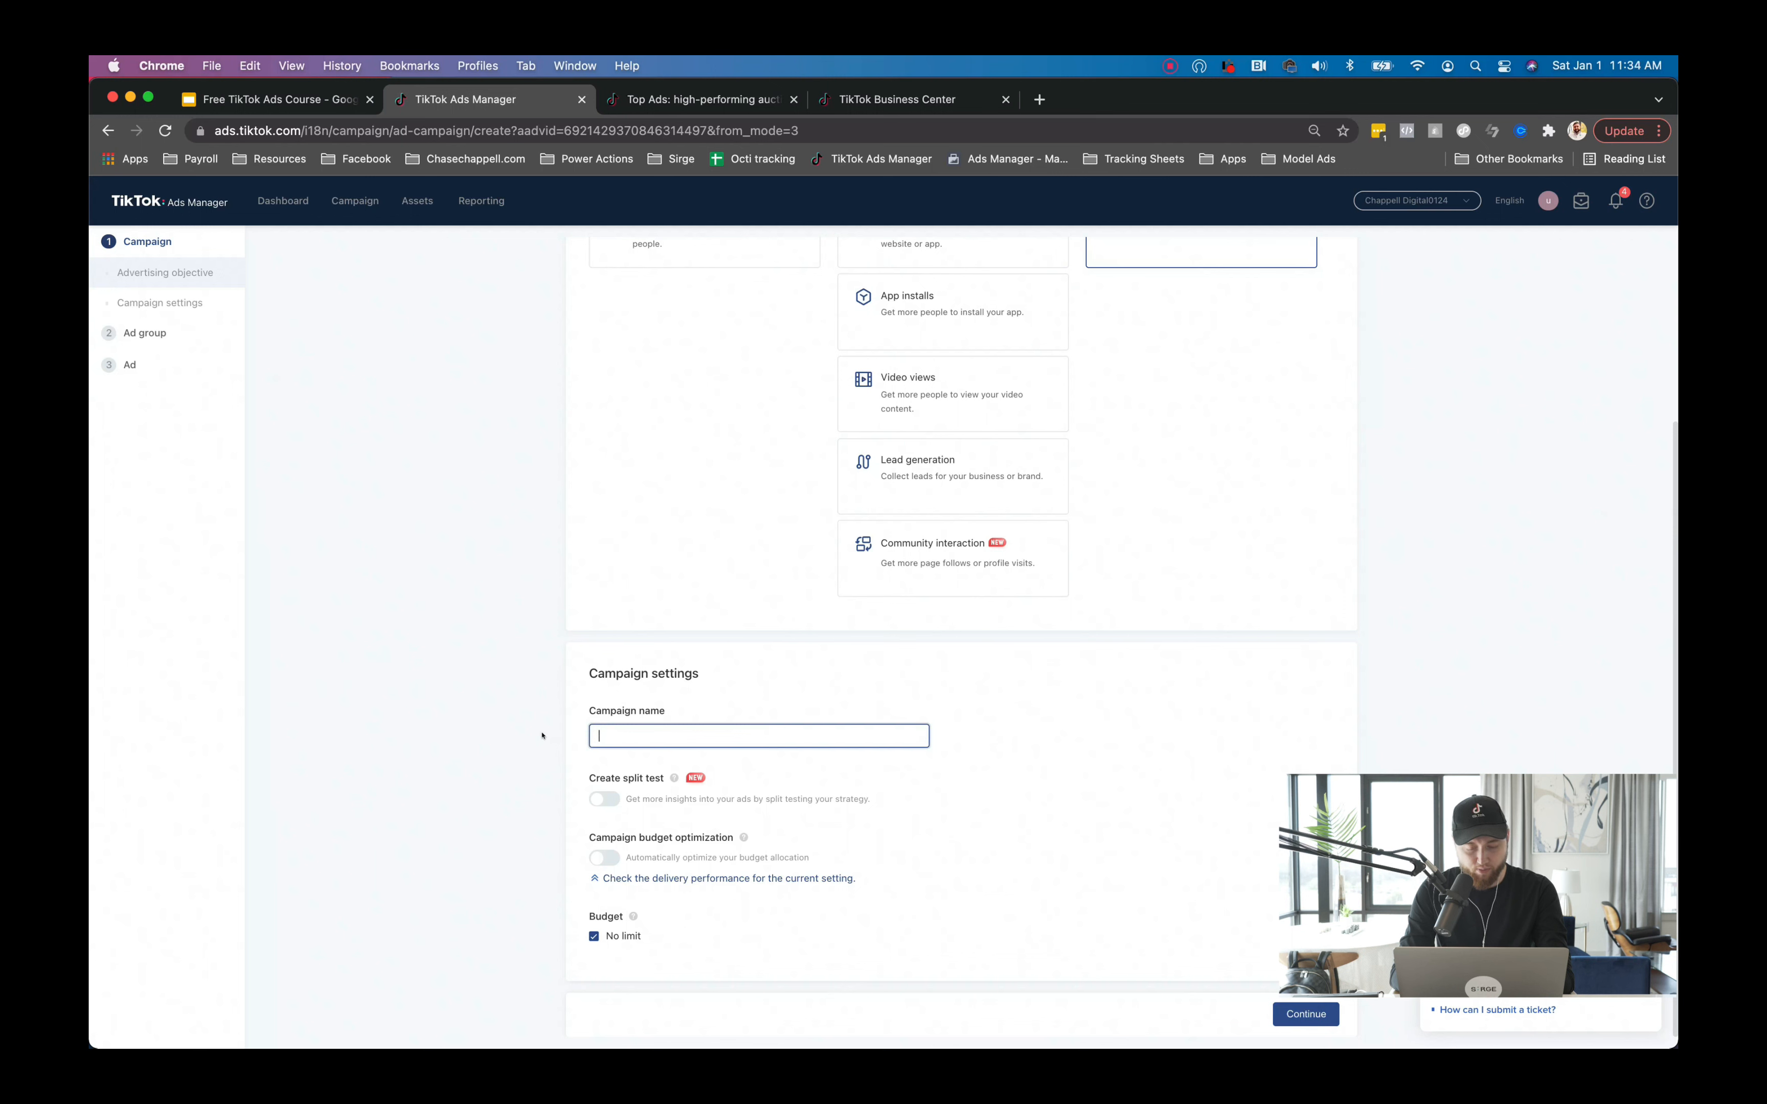
{"action": "type", "text": "Open Audience"}
{"action": "left_click", "coordinate": [621, 646]}
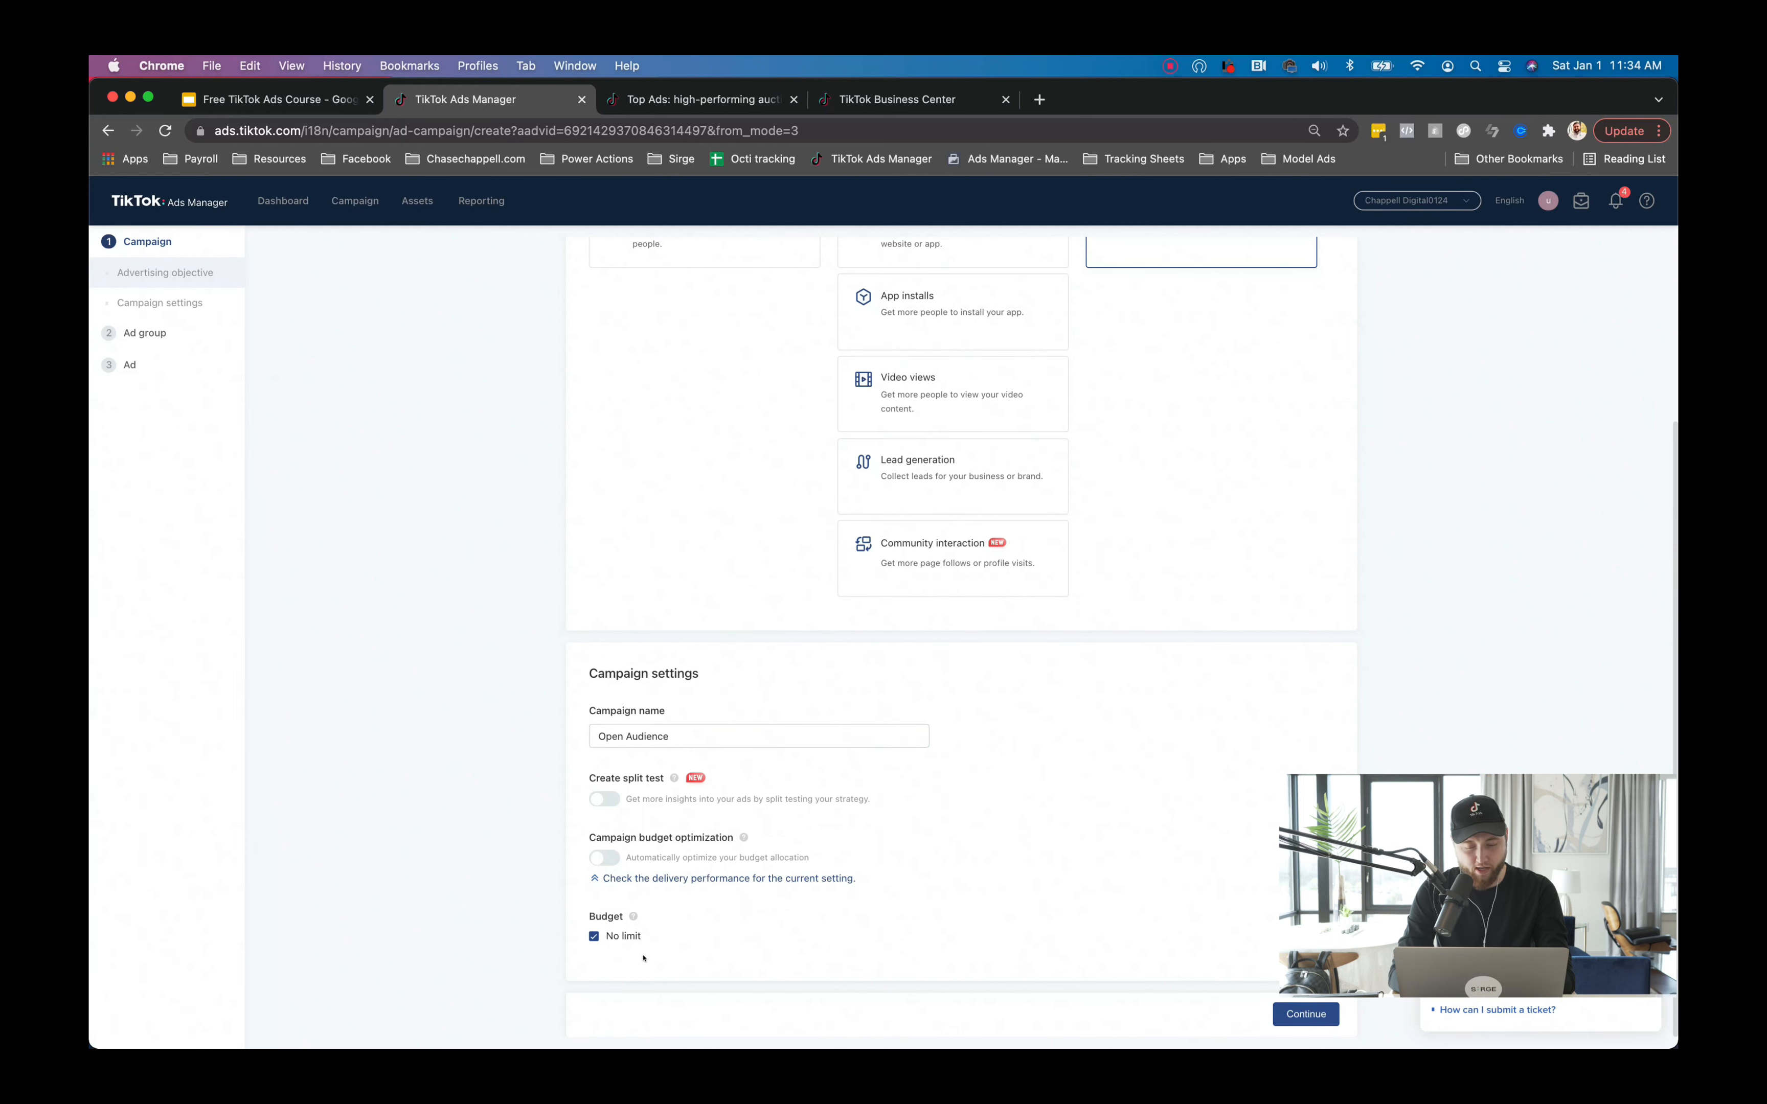
{"action": "left_click", "coordinate": [1307, 1015]}
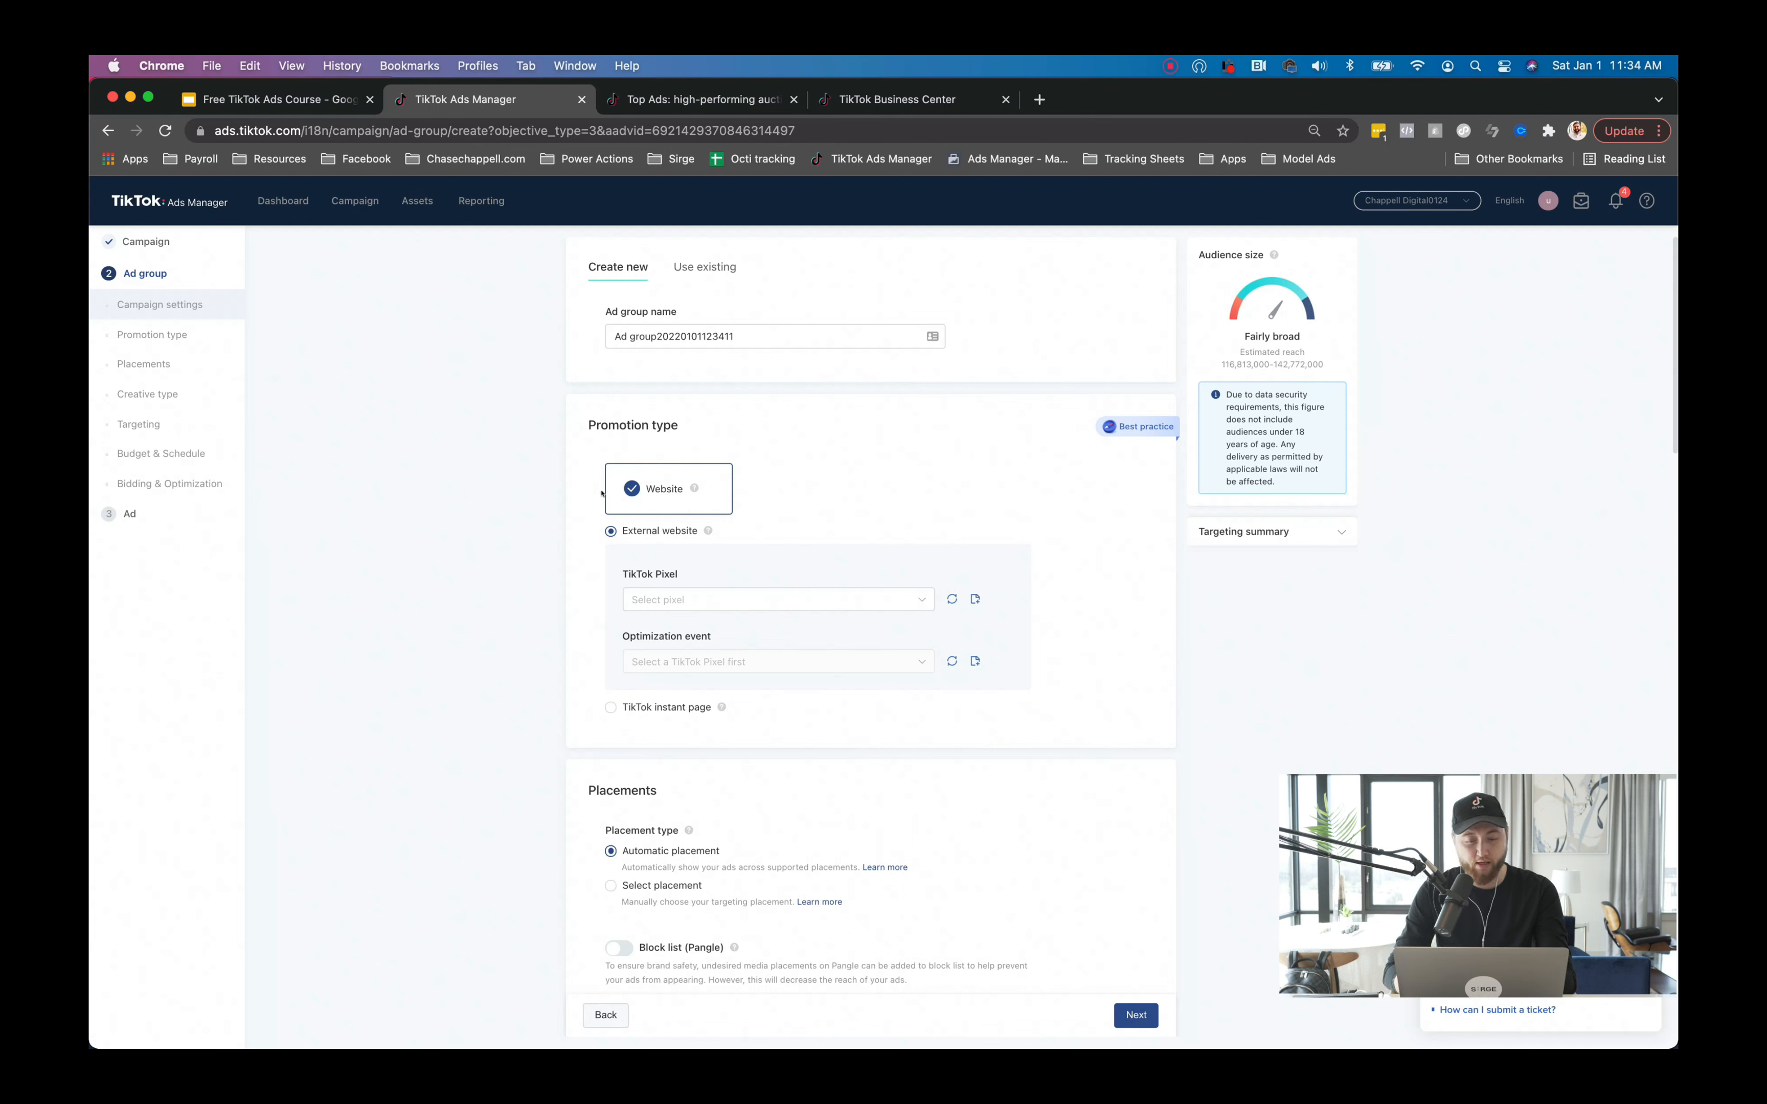
Switch to the Free TikTok Ads Course slides and present the Business Manager and Create Pixel slides.
{"action": "left_click", "coordinate": [314, 99]}
{"action": "left_click", "coordinate": [1456, 199]}
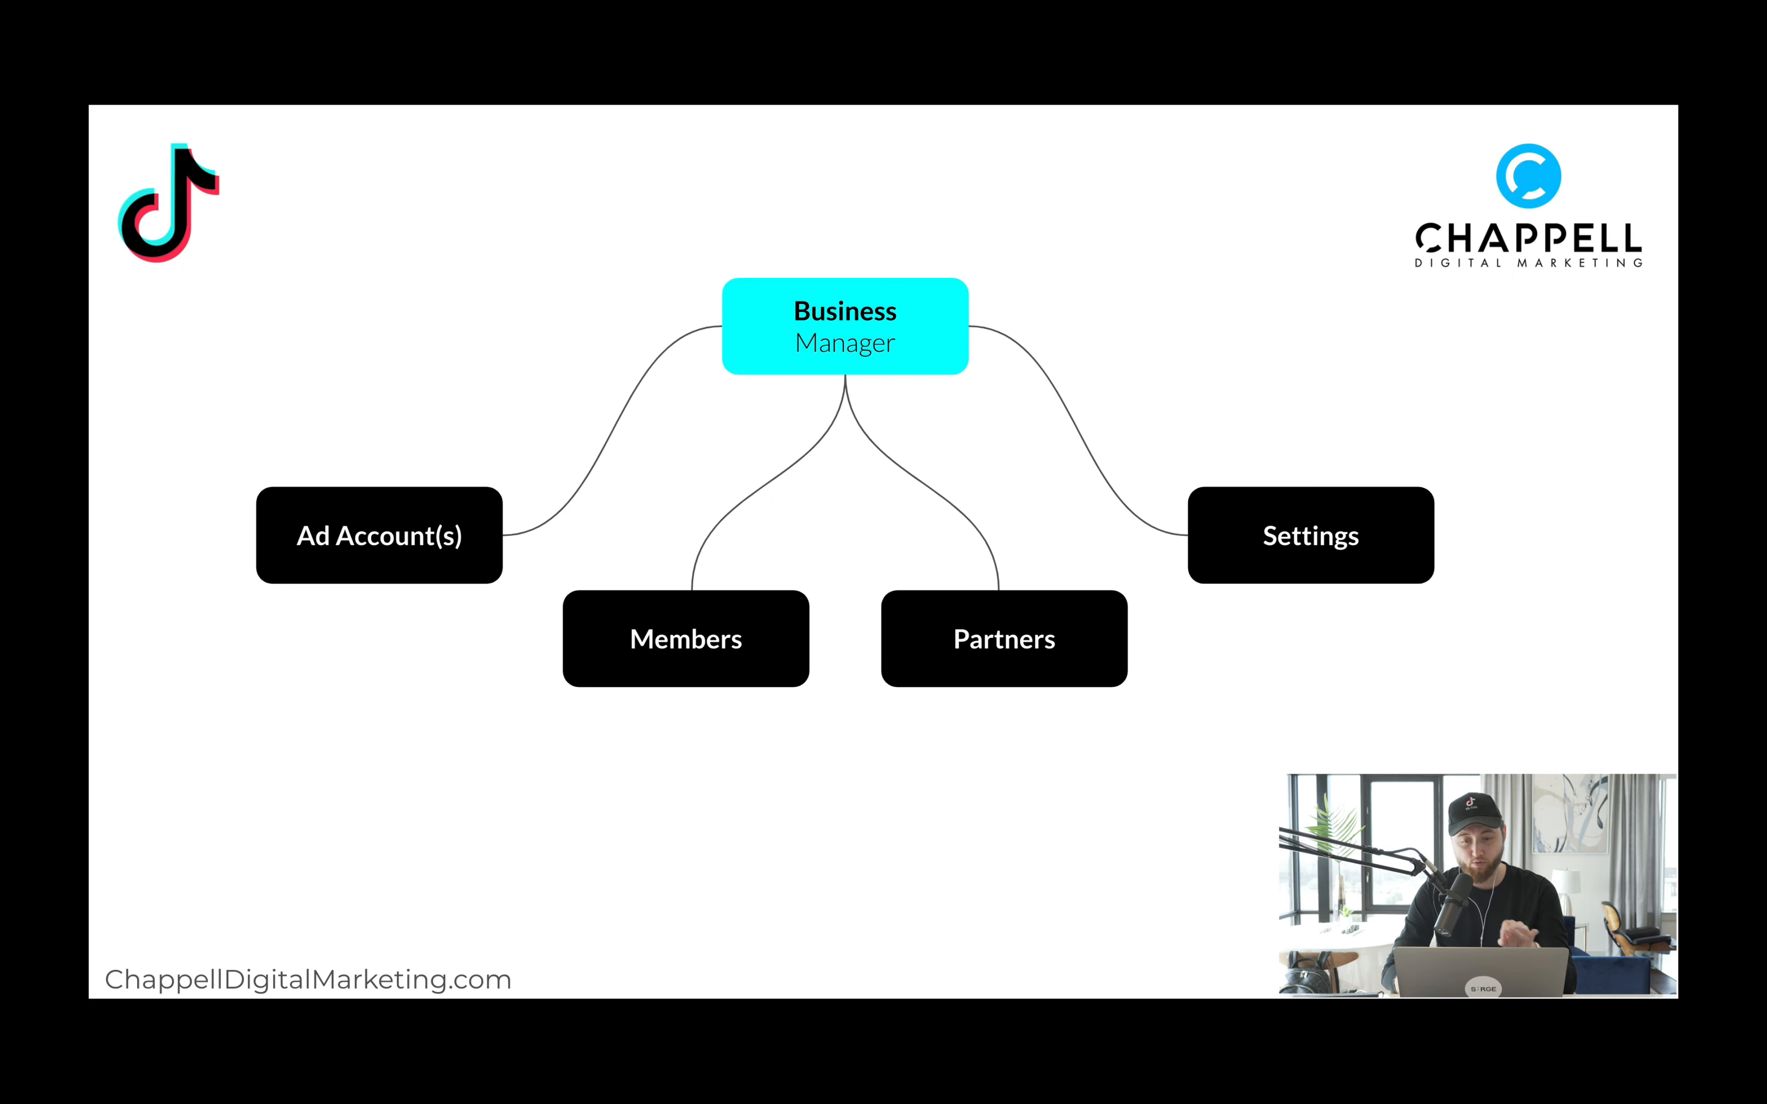
{"action": "key", "text": "Right"}
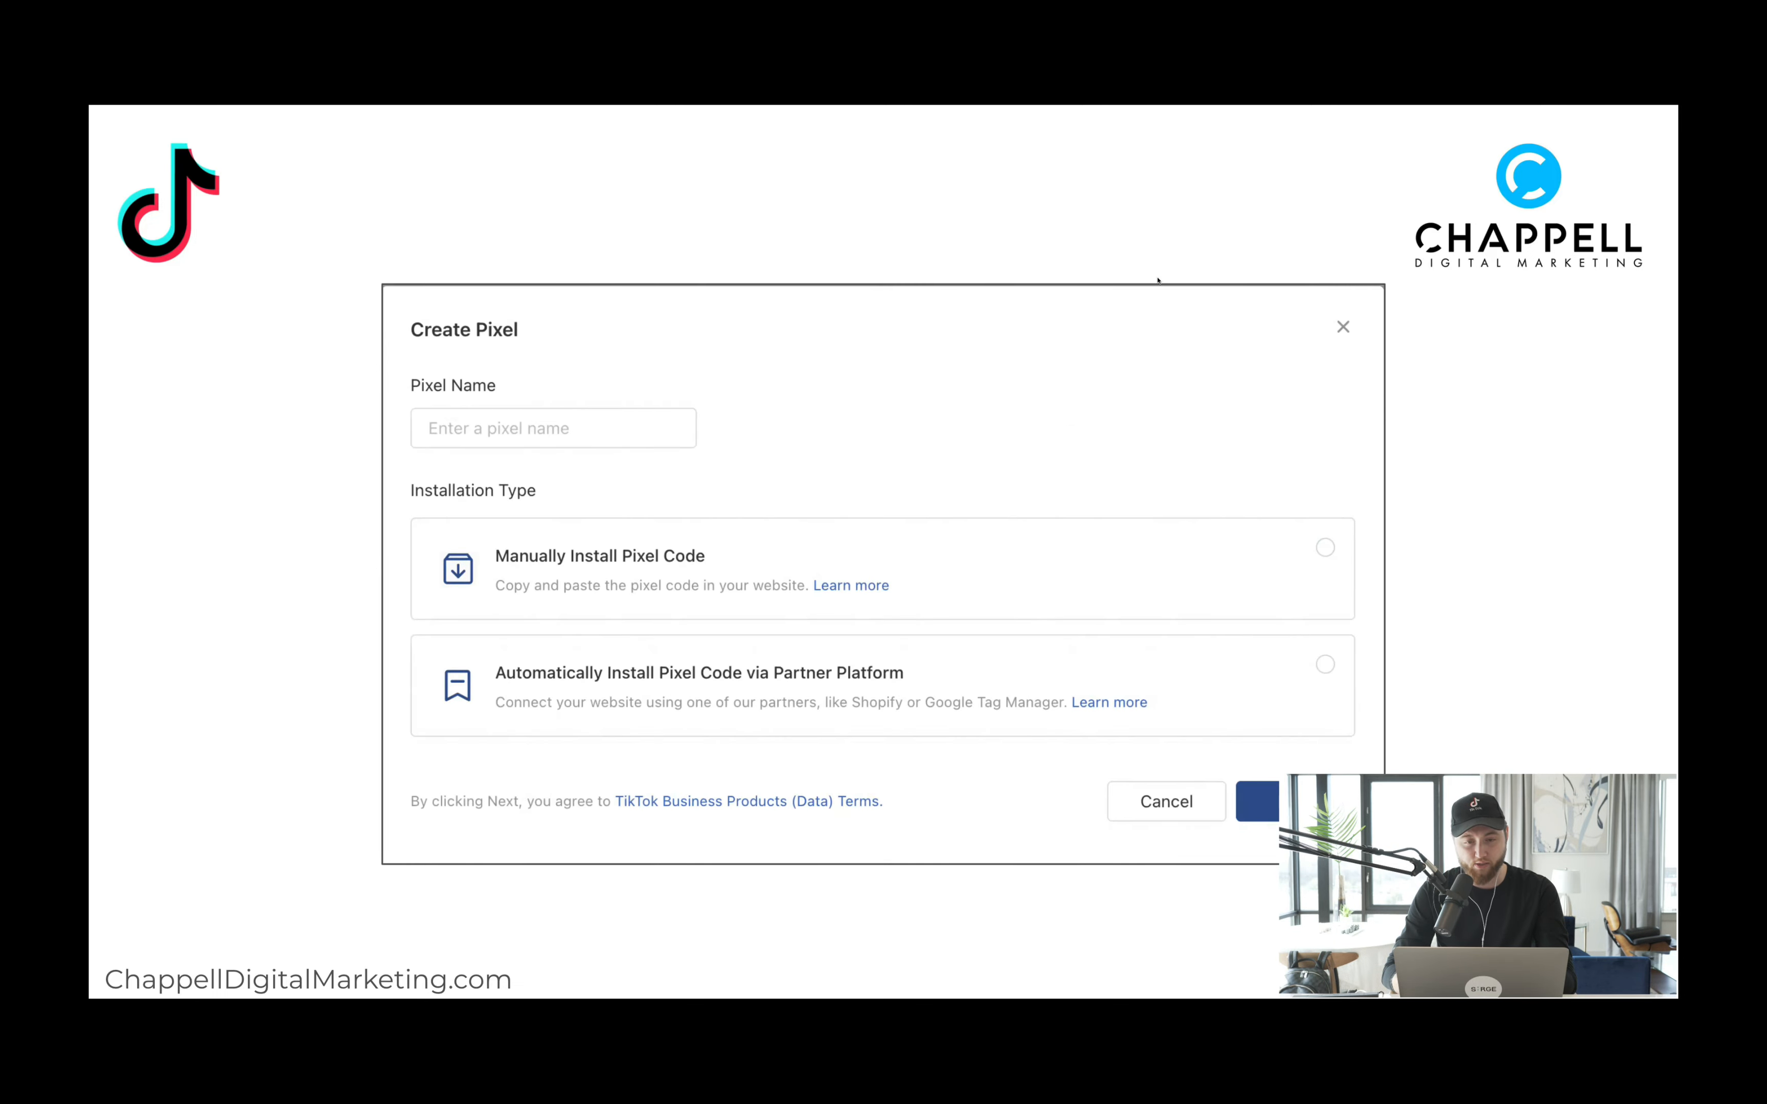
{"action": "key", "text": "Escape"}
Return to TikTok Ads Manager and open the Web Events management page of the account's Events Manager.
{"action": "left_click", "coordinate": [465, 98]}
{"action": "mouse_move", "coordinate": [417, 201]}
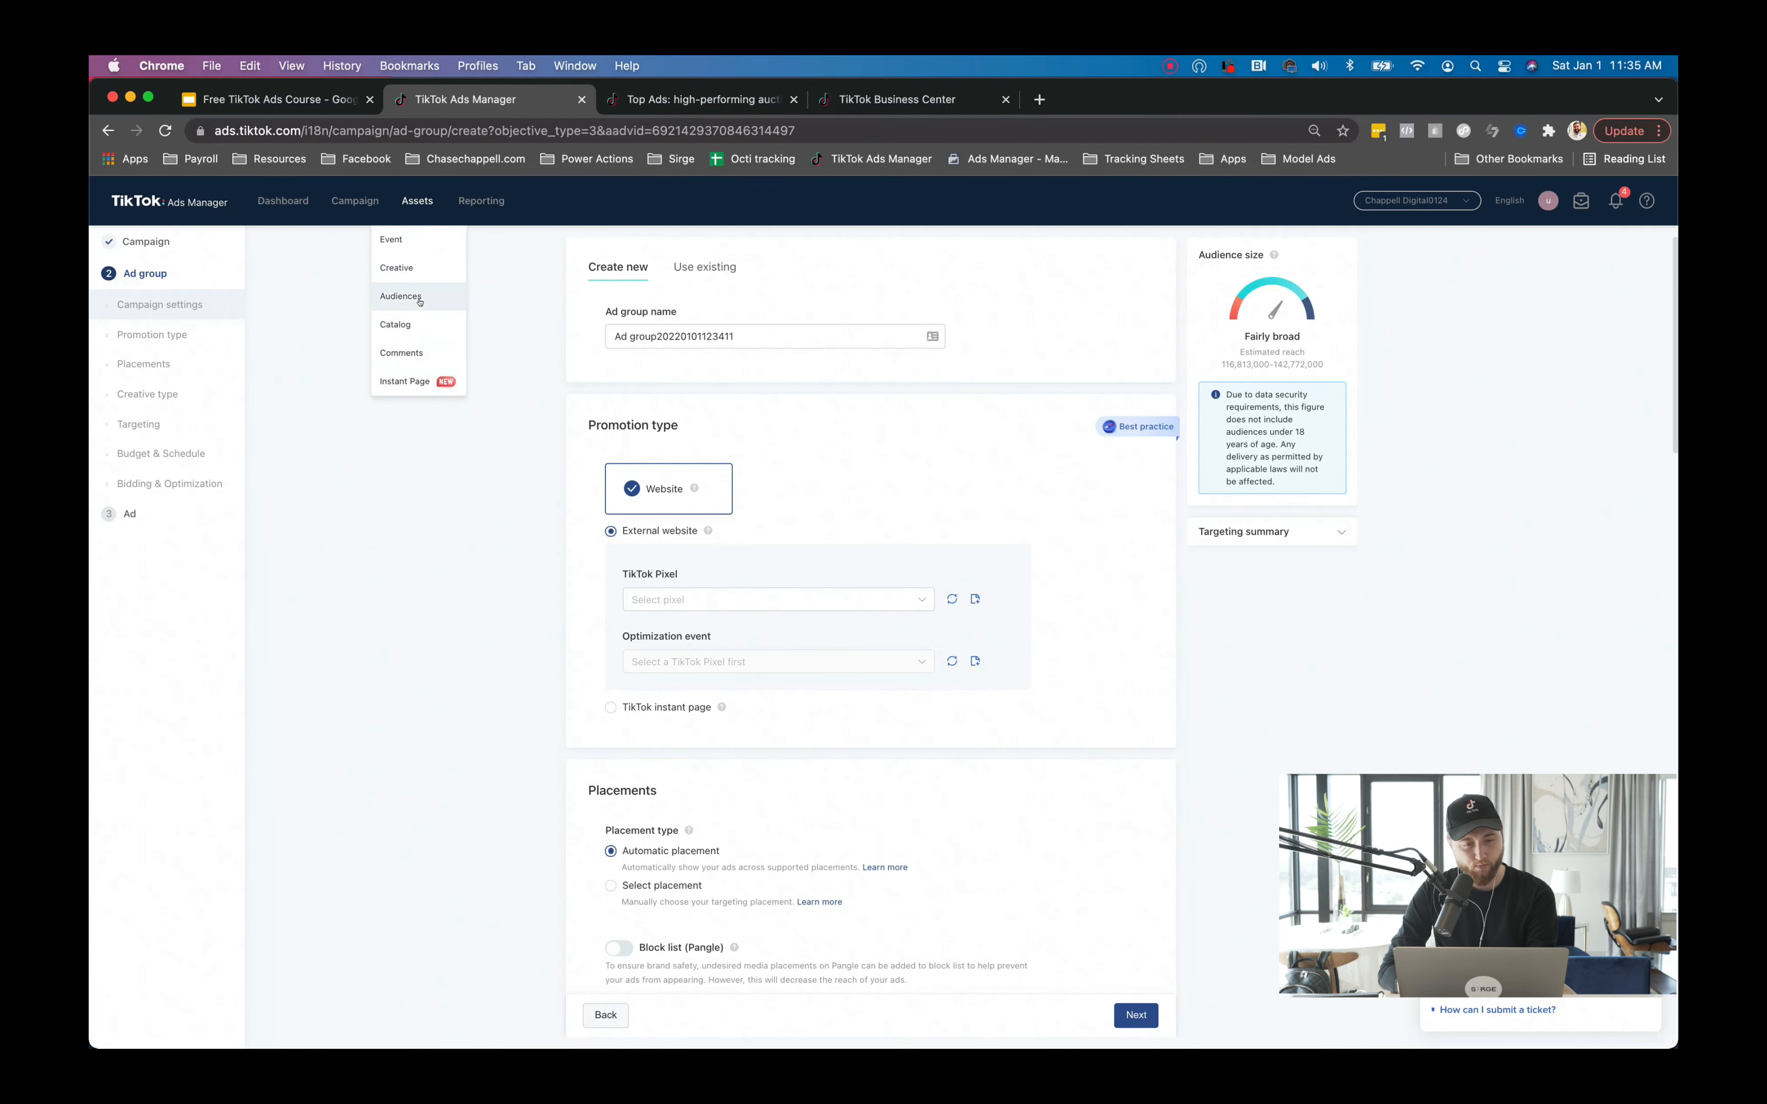
{"action": "right_click", "coordinate": [421, 242]}
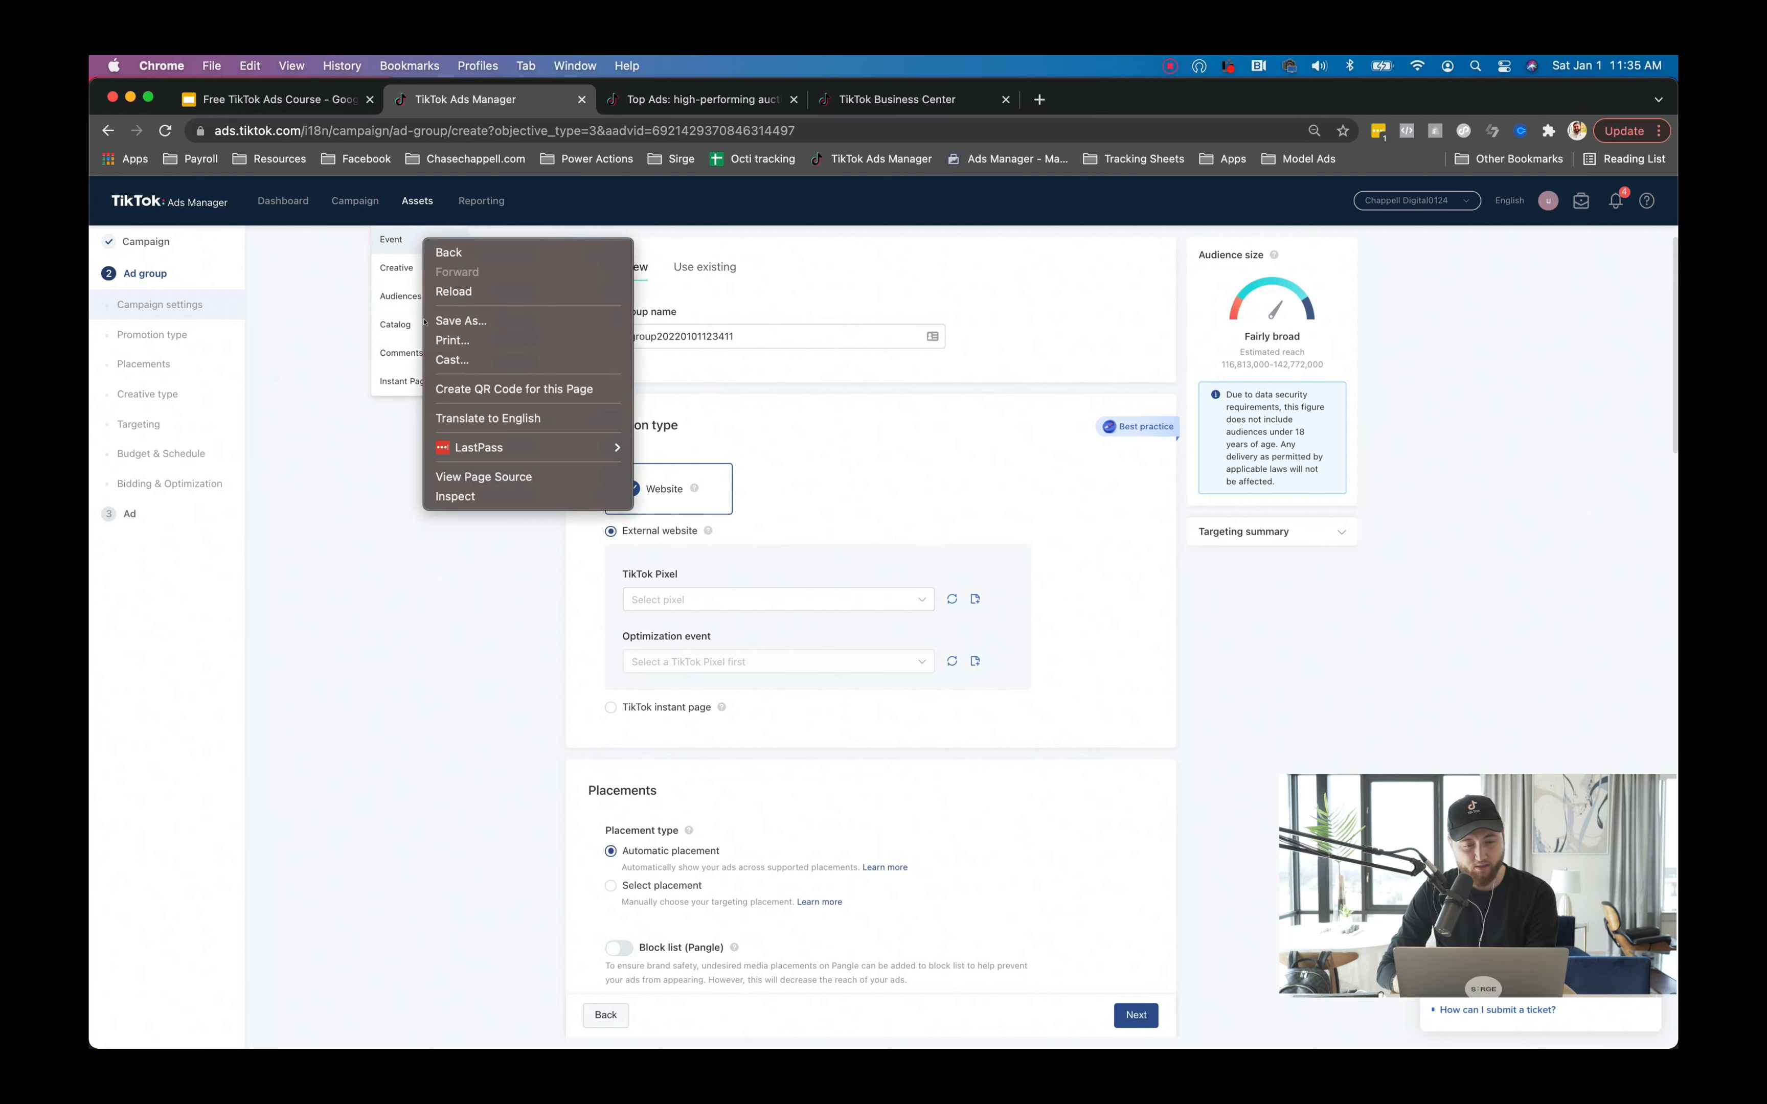
{"action": "left_click", "coordinate": [363, 231]}
{"action": "left_click", "coordinate": [390, 239]}
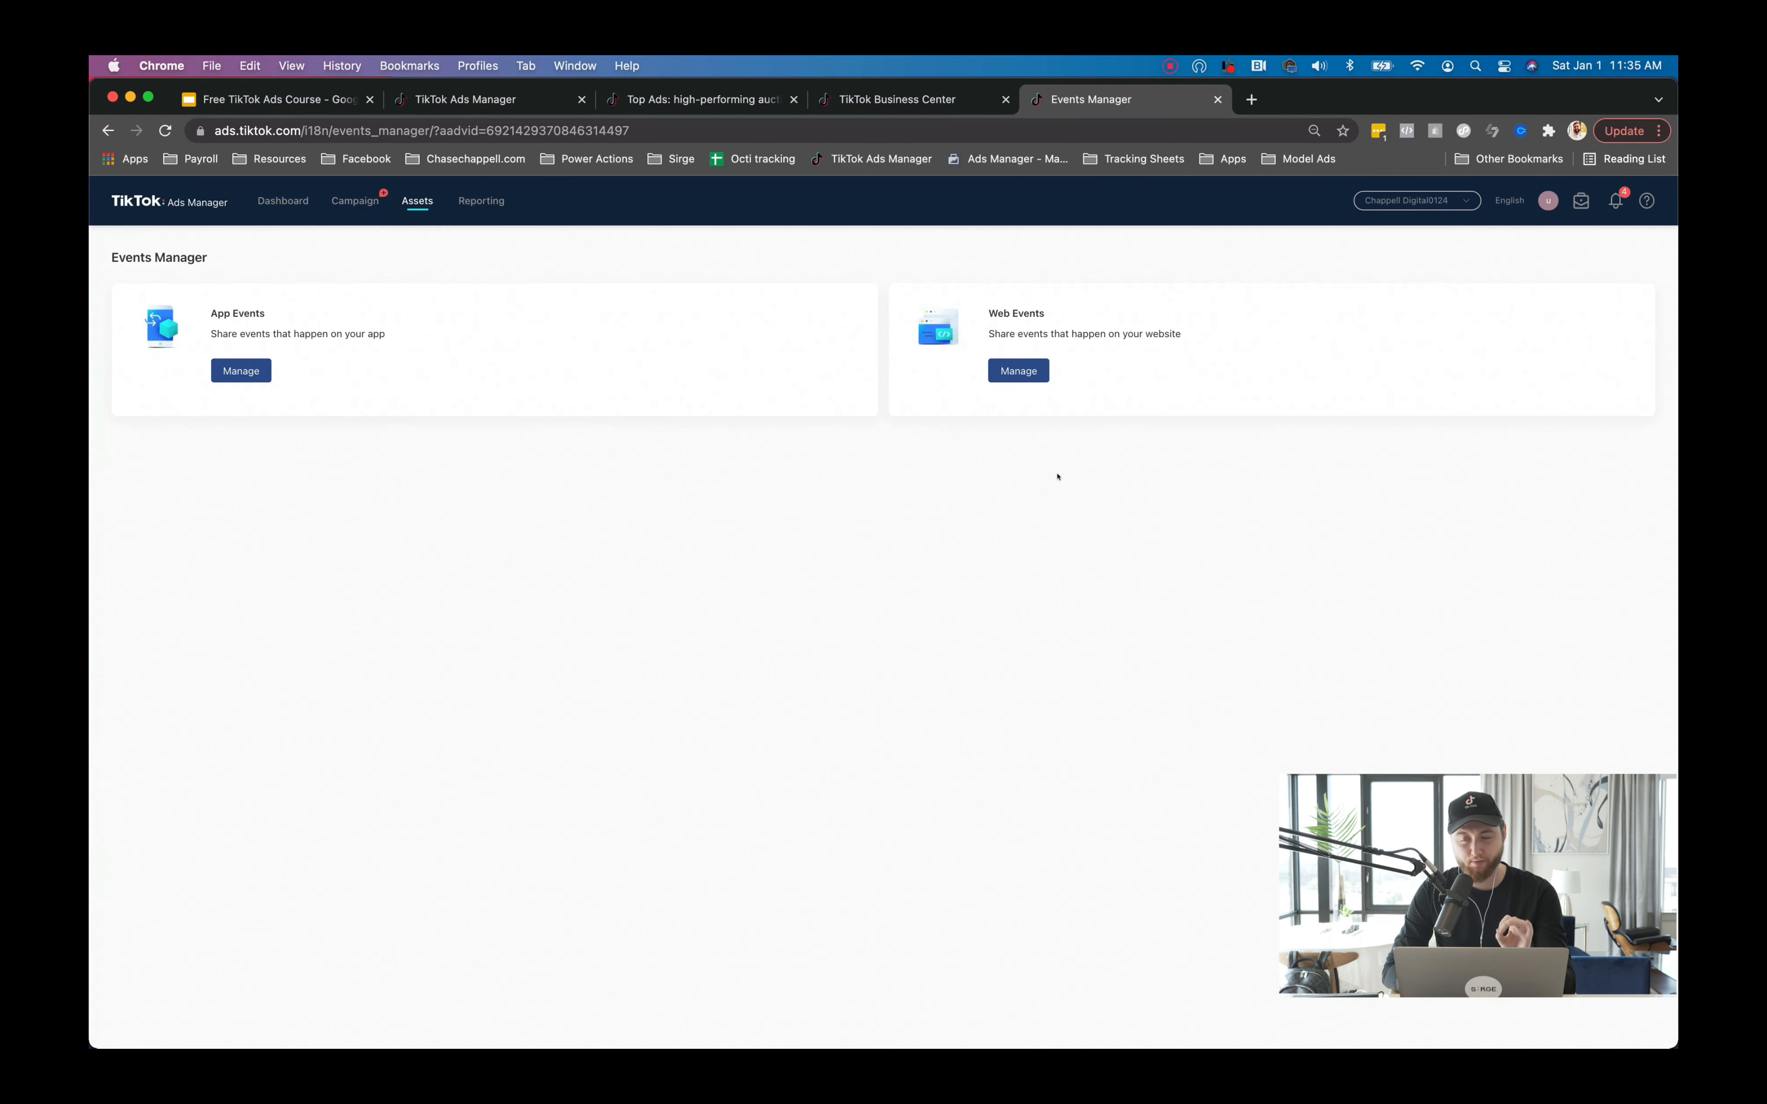
{"action": "left_click", "coordinate": [1010, 374]}
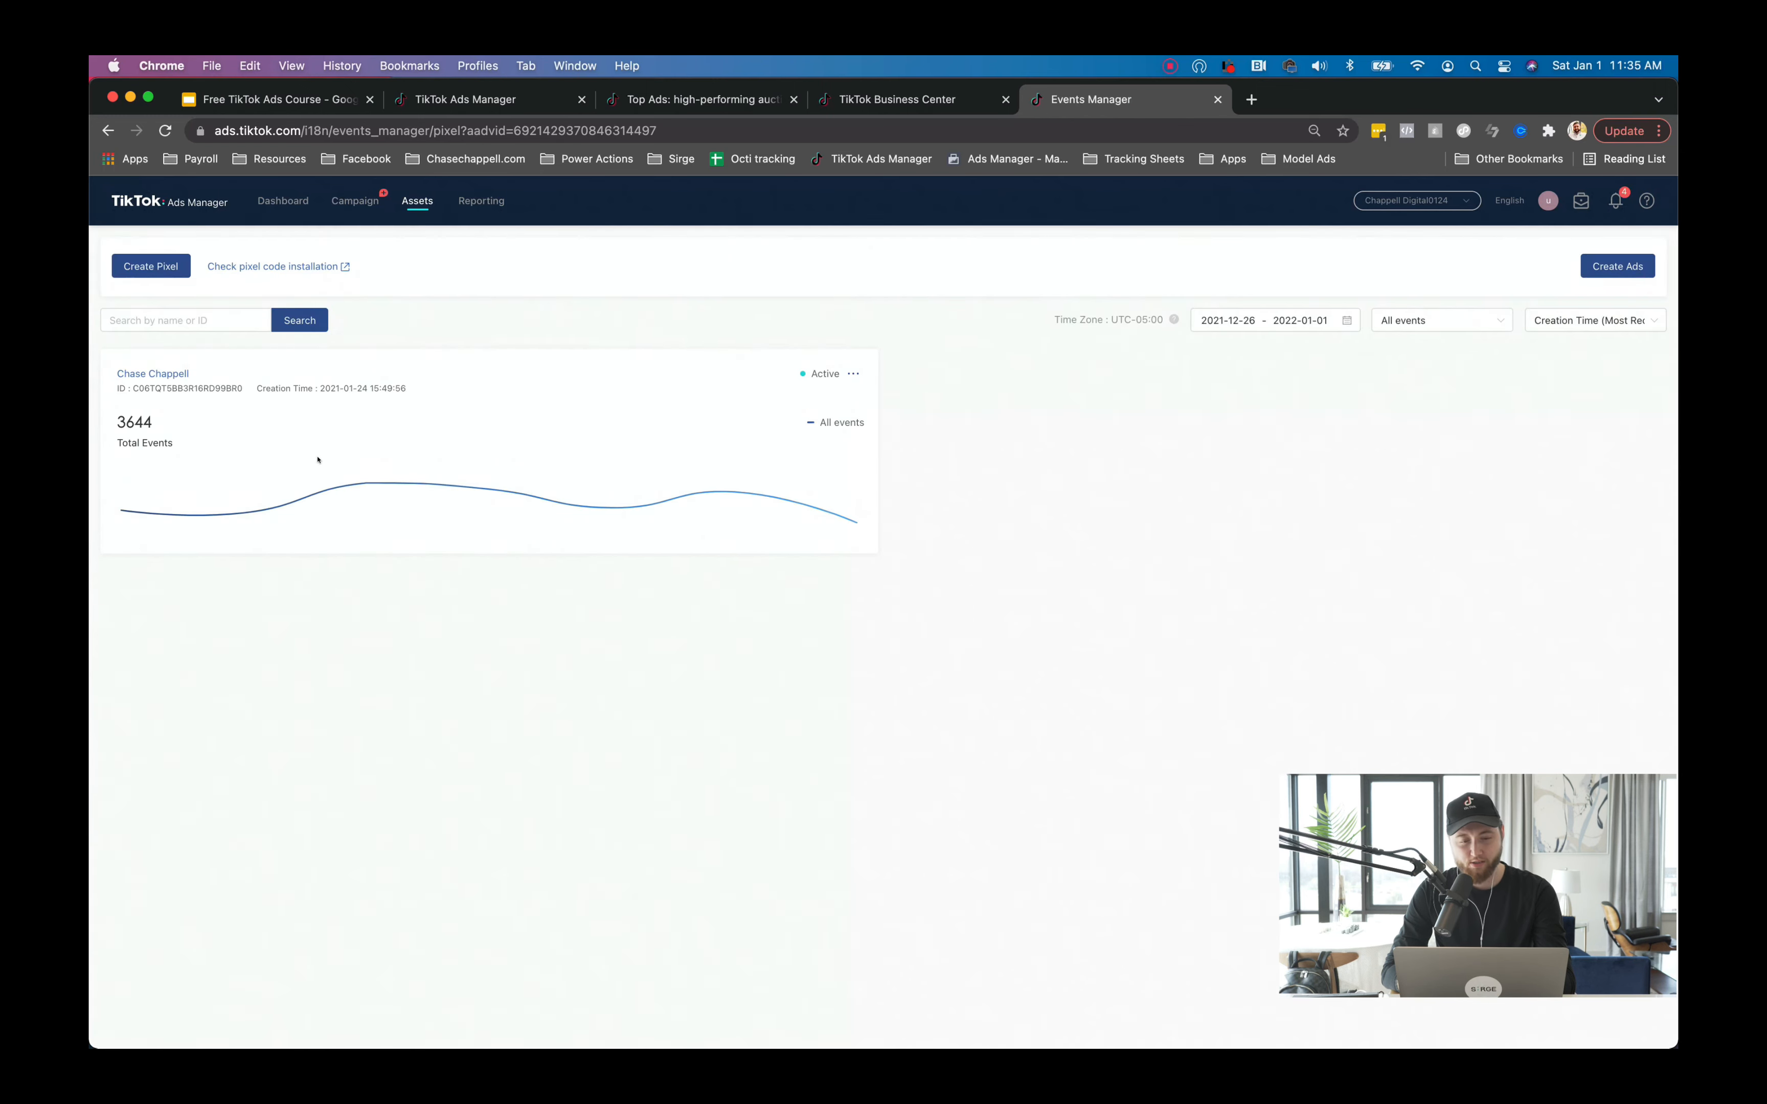
Start creating a new web pixel and name it "Chappelldigitalmarketing.com".
{"action": "left_click", "coordinate": [146, 266]}
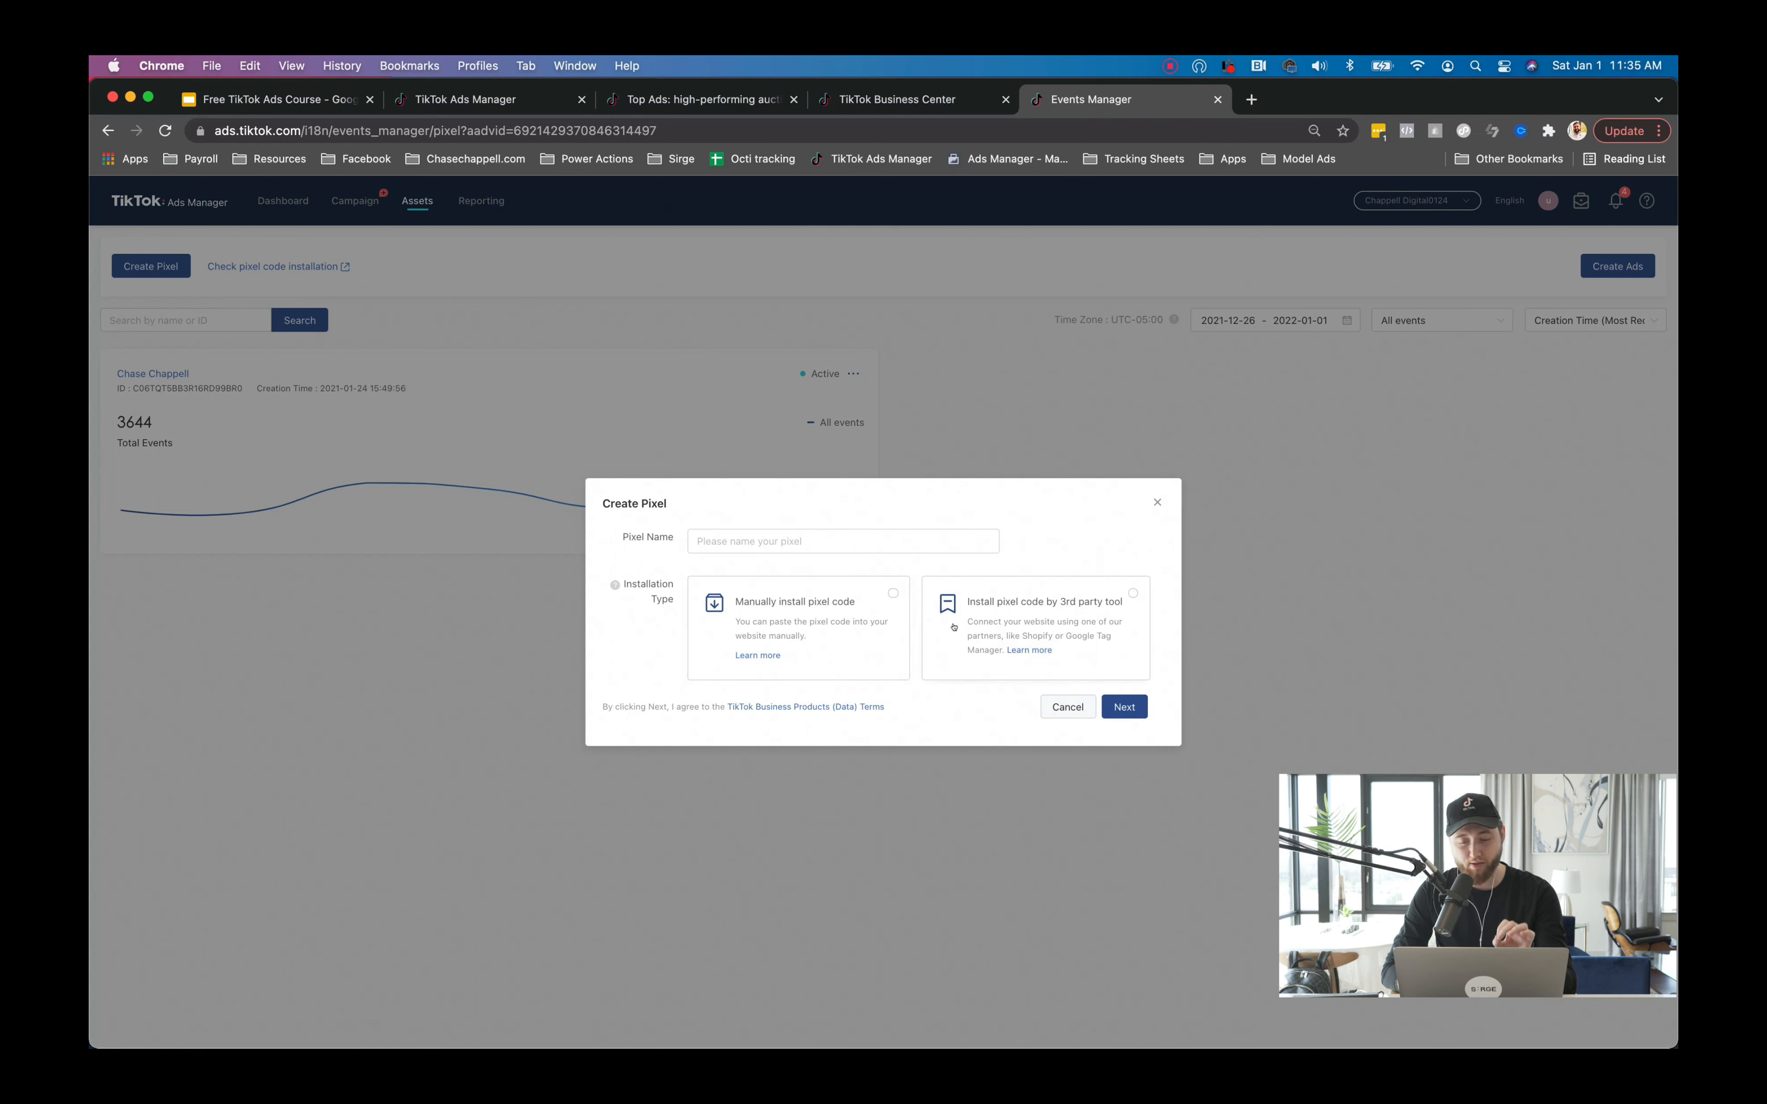
{"action": "left_click", "coordinate": [853, 538]}
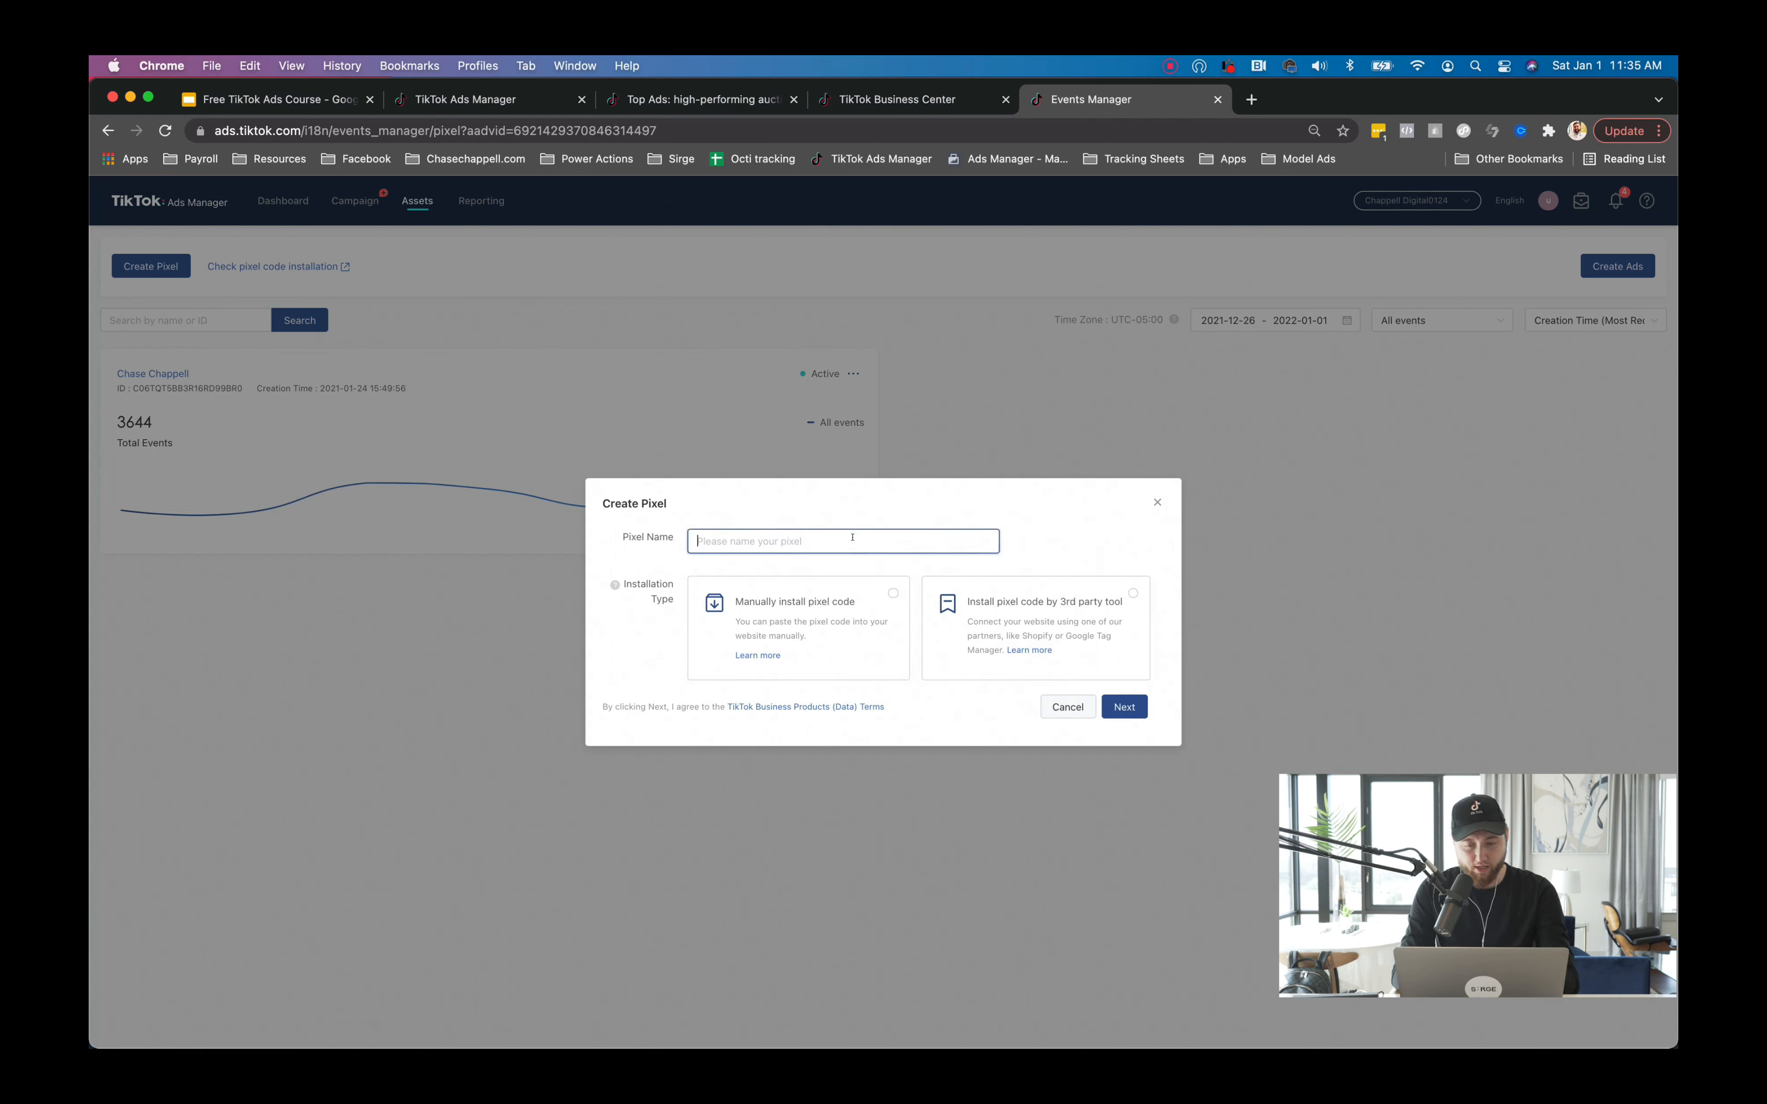
{"action": "type", "text": "qhappelldigital"}
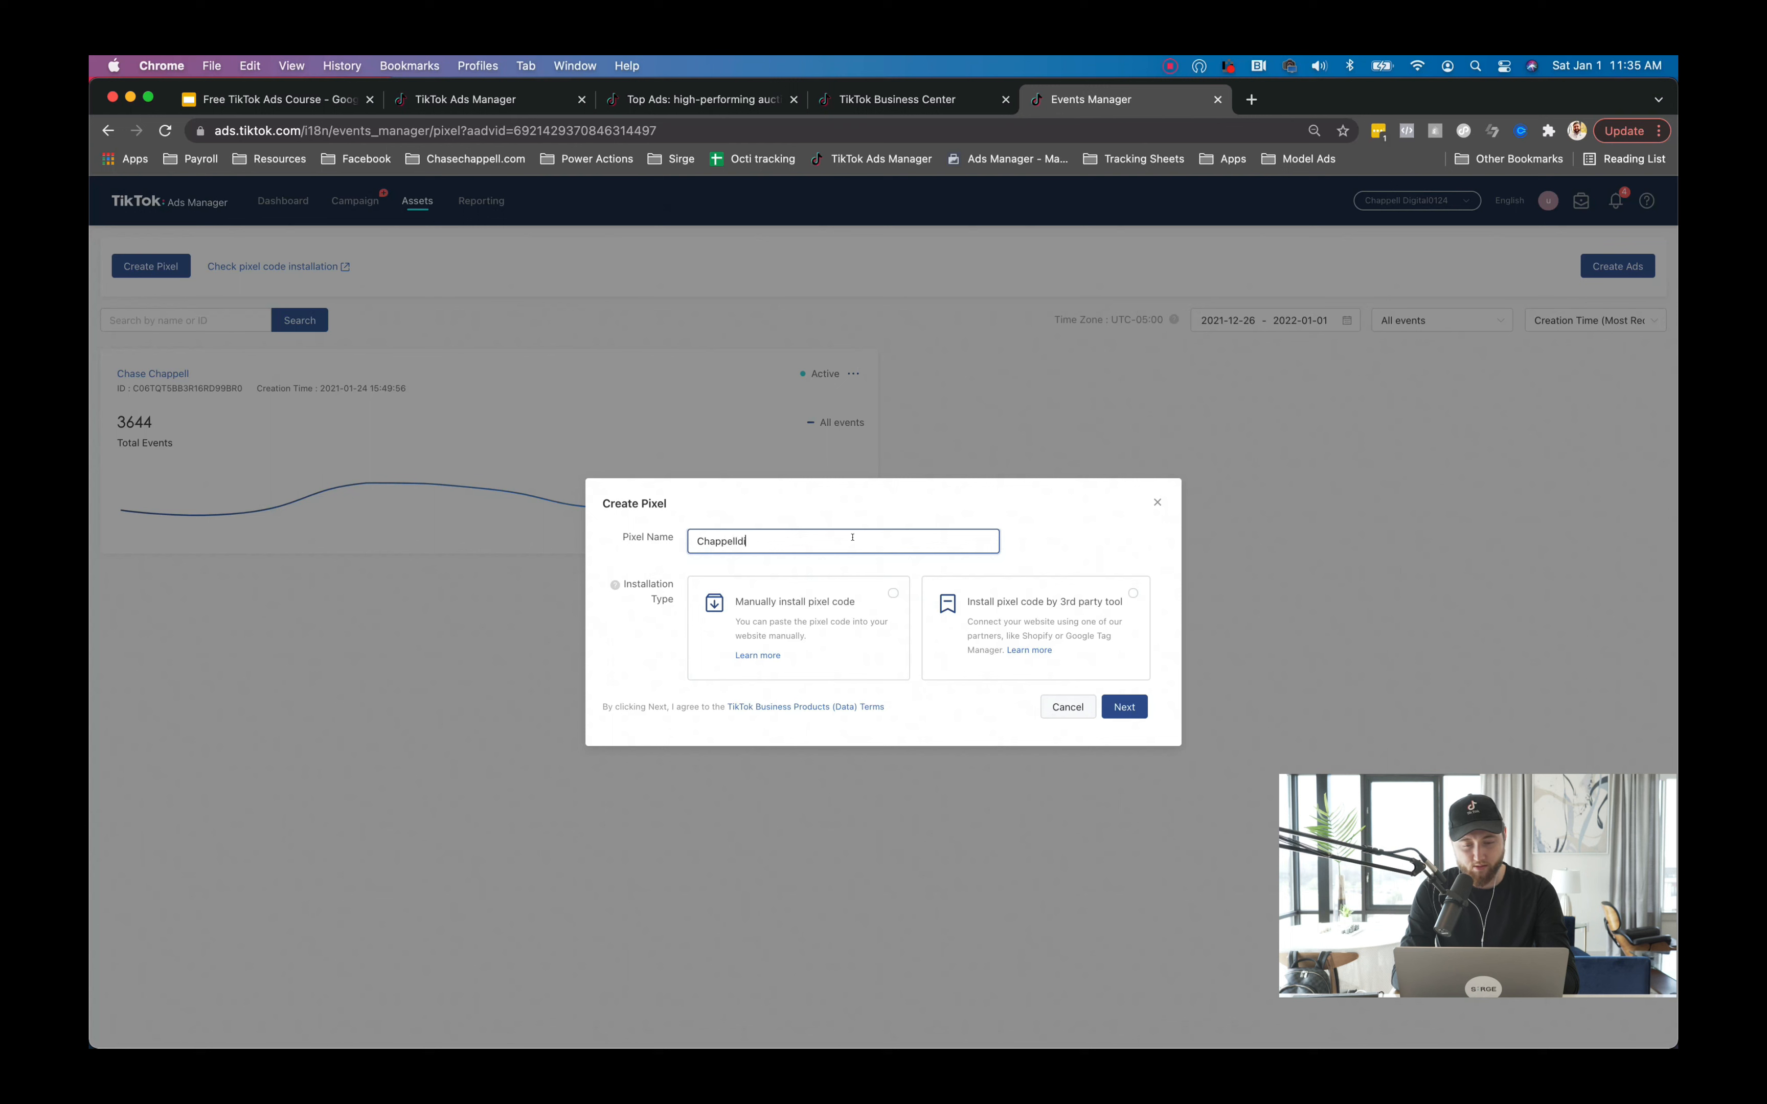
{"action": "type", "text": "marketing.com"}
{"action": "left_click", "coordinate": [1072, 526]}
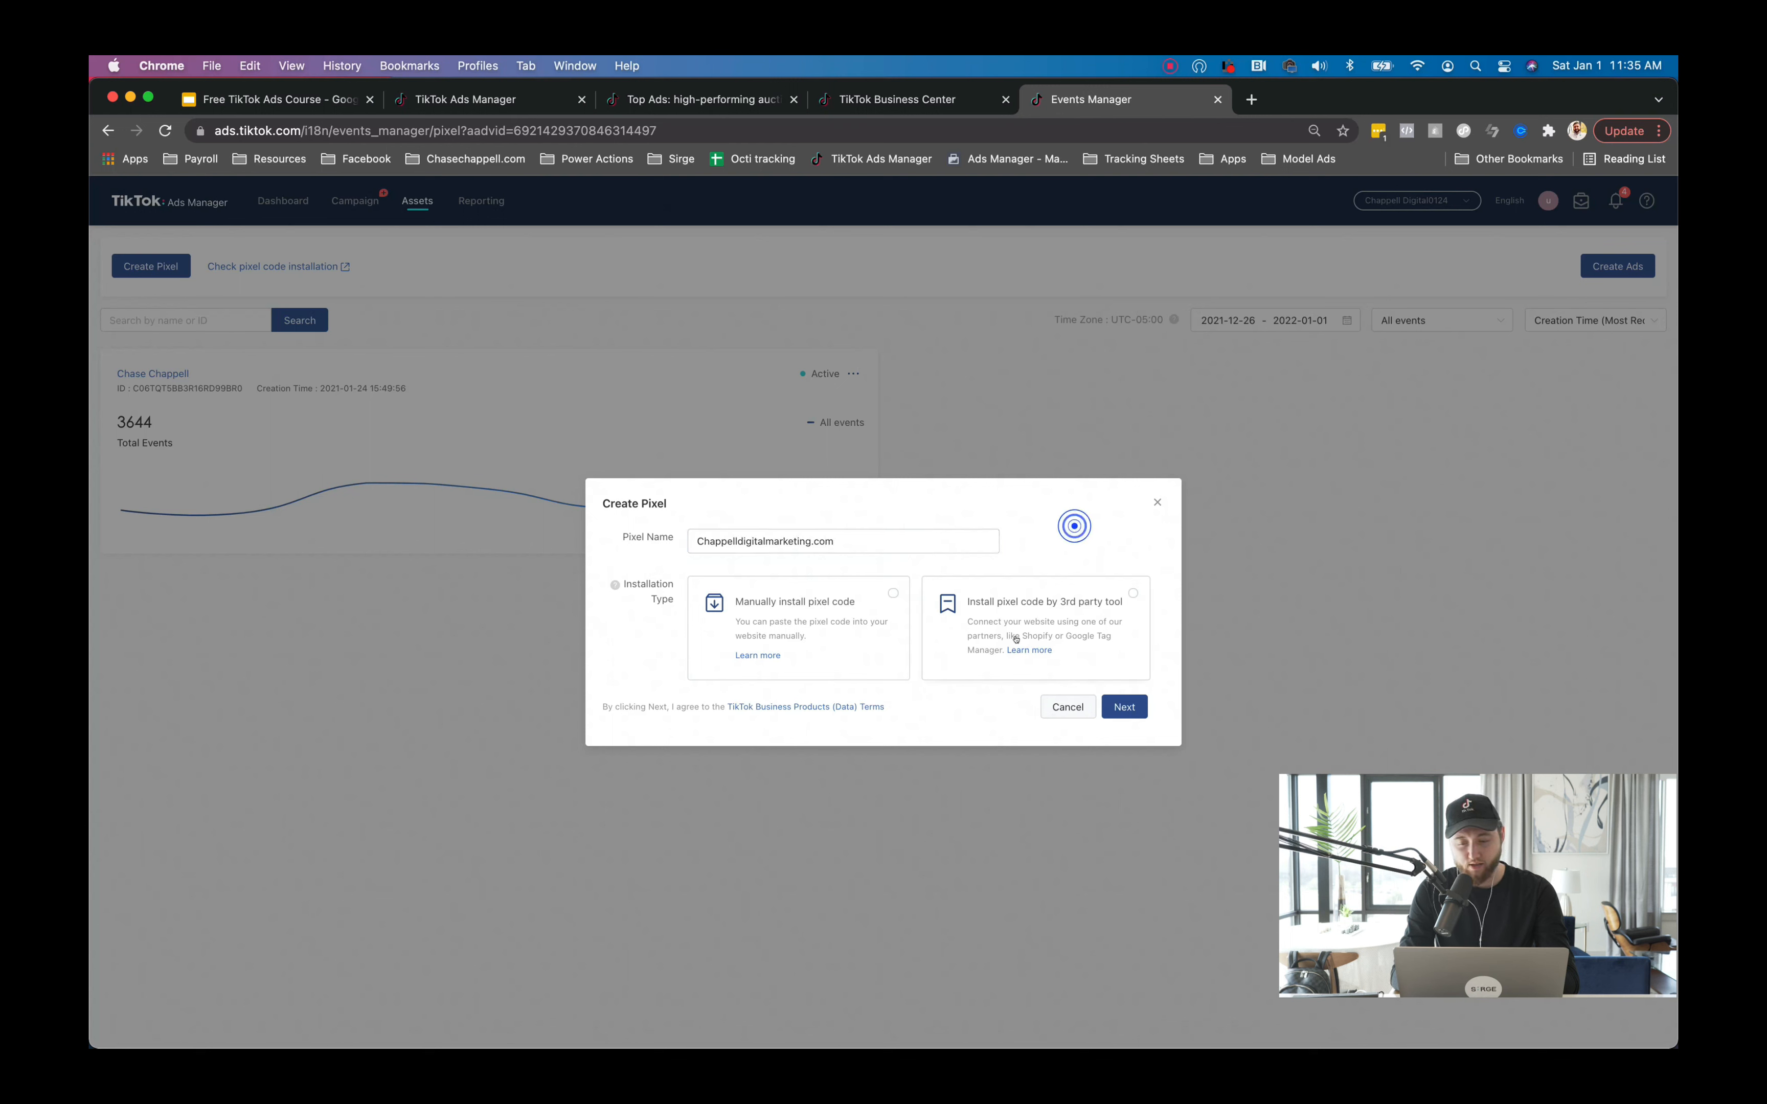
Check which partner platforms are offered for third-party pixel installation and return to the installation type choice.
{"action": "left_click", "coordinate": [955, 635]}
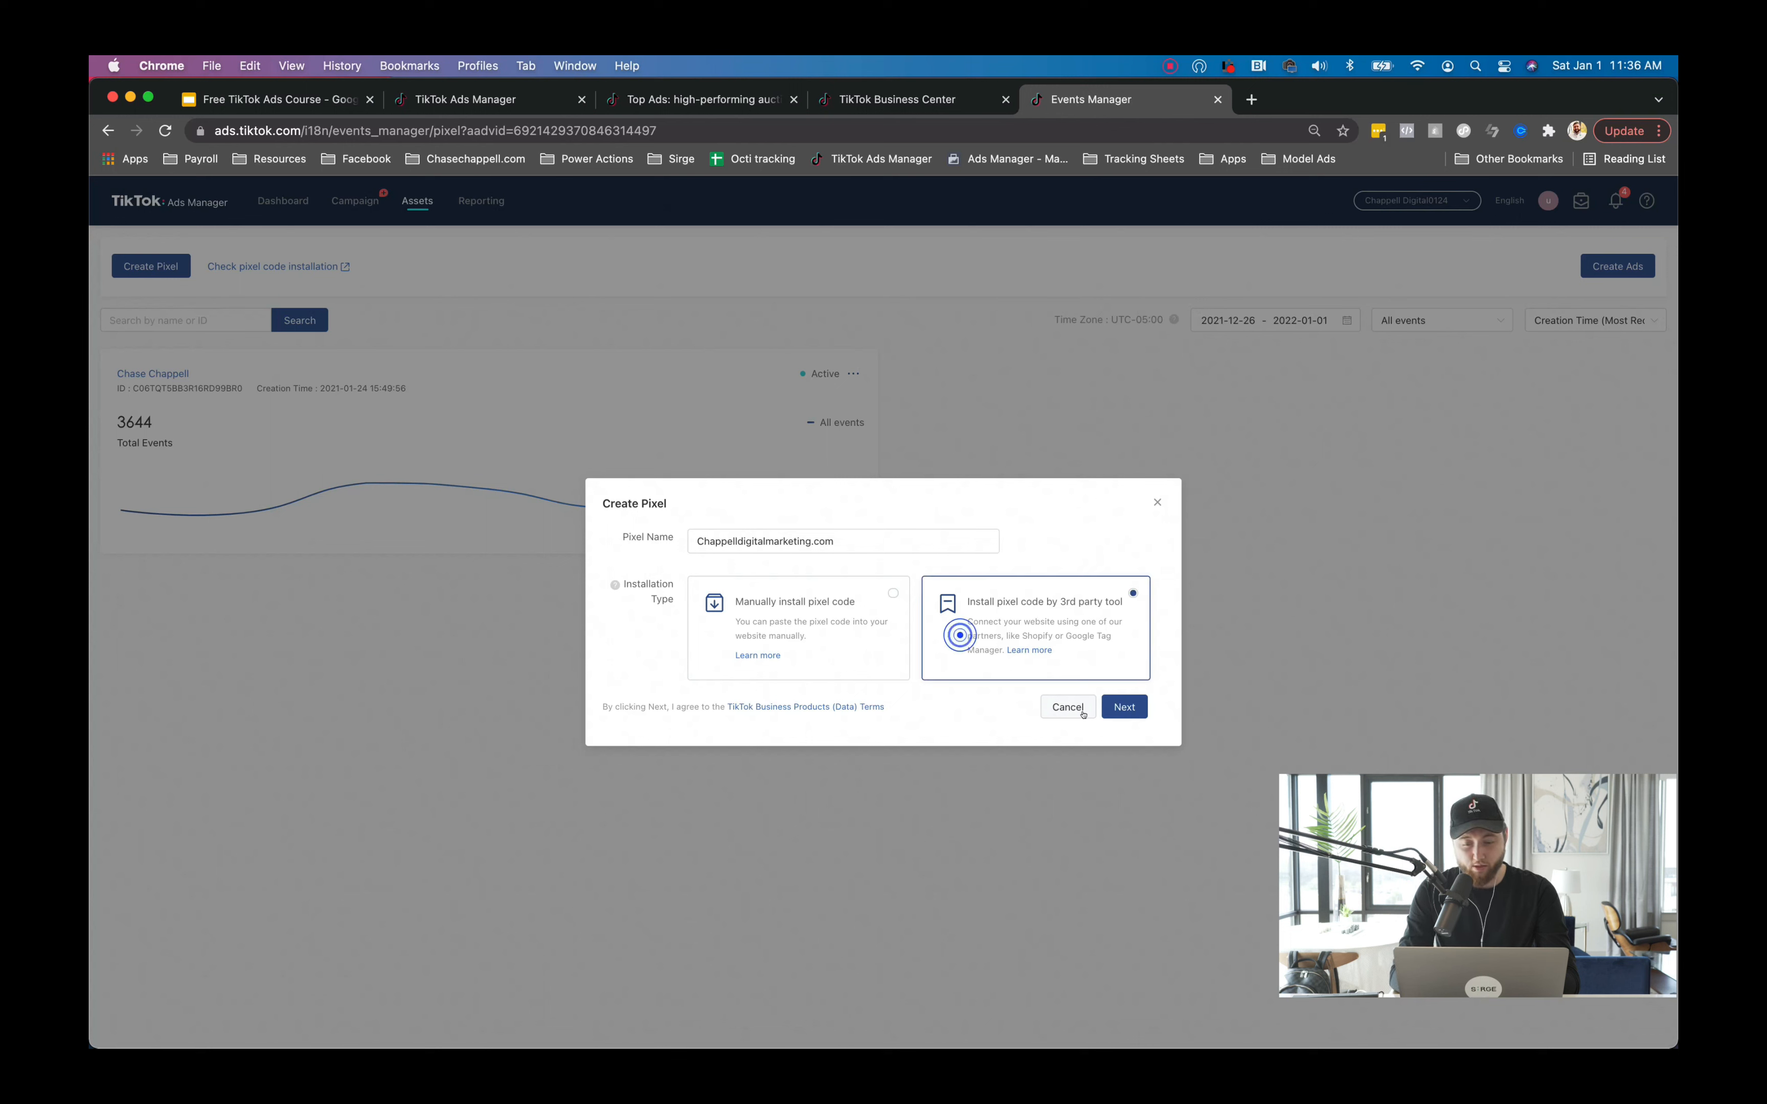
{"action": "left_click", "coordinate": [1114, 708]}
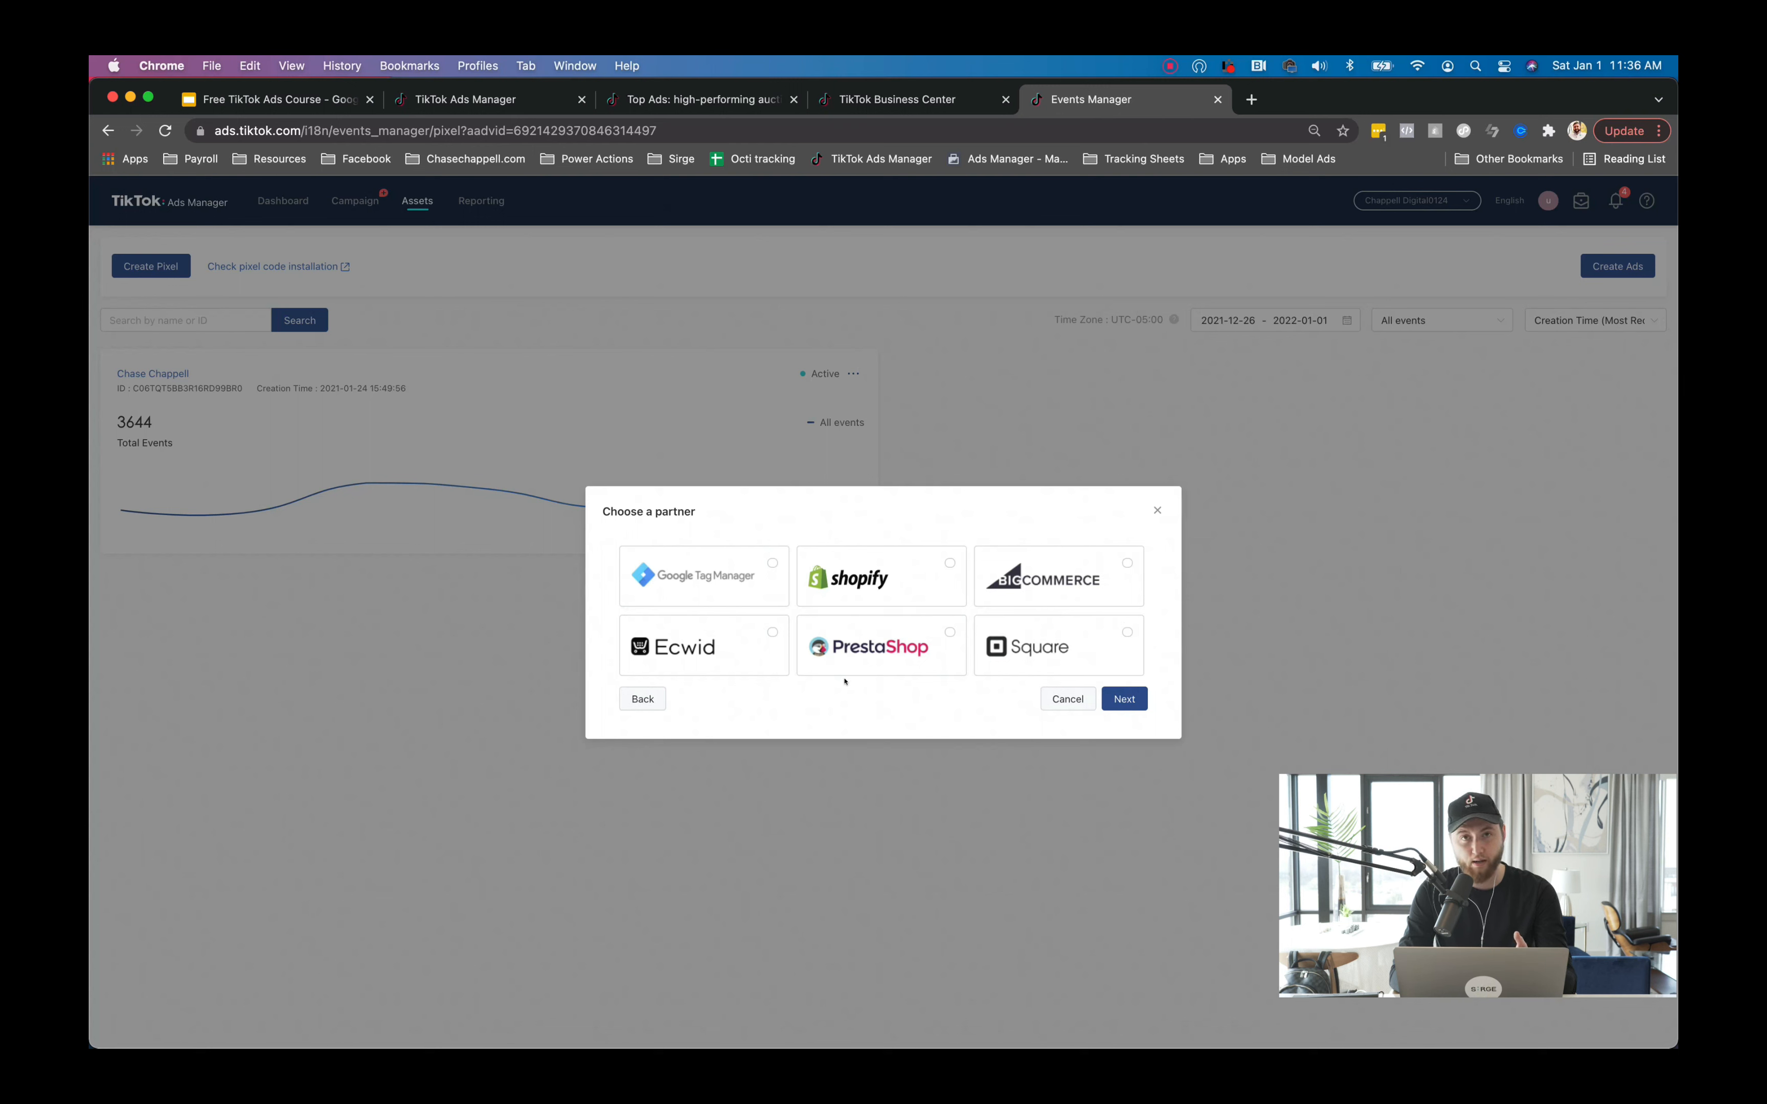
{"action": "left_click", "coordinate": [642, 699]}
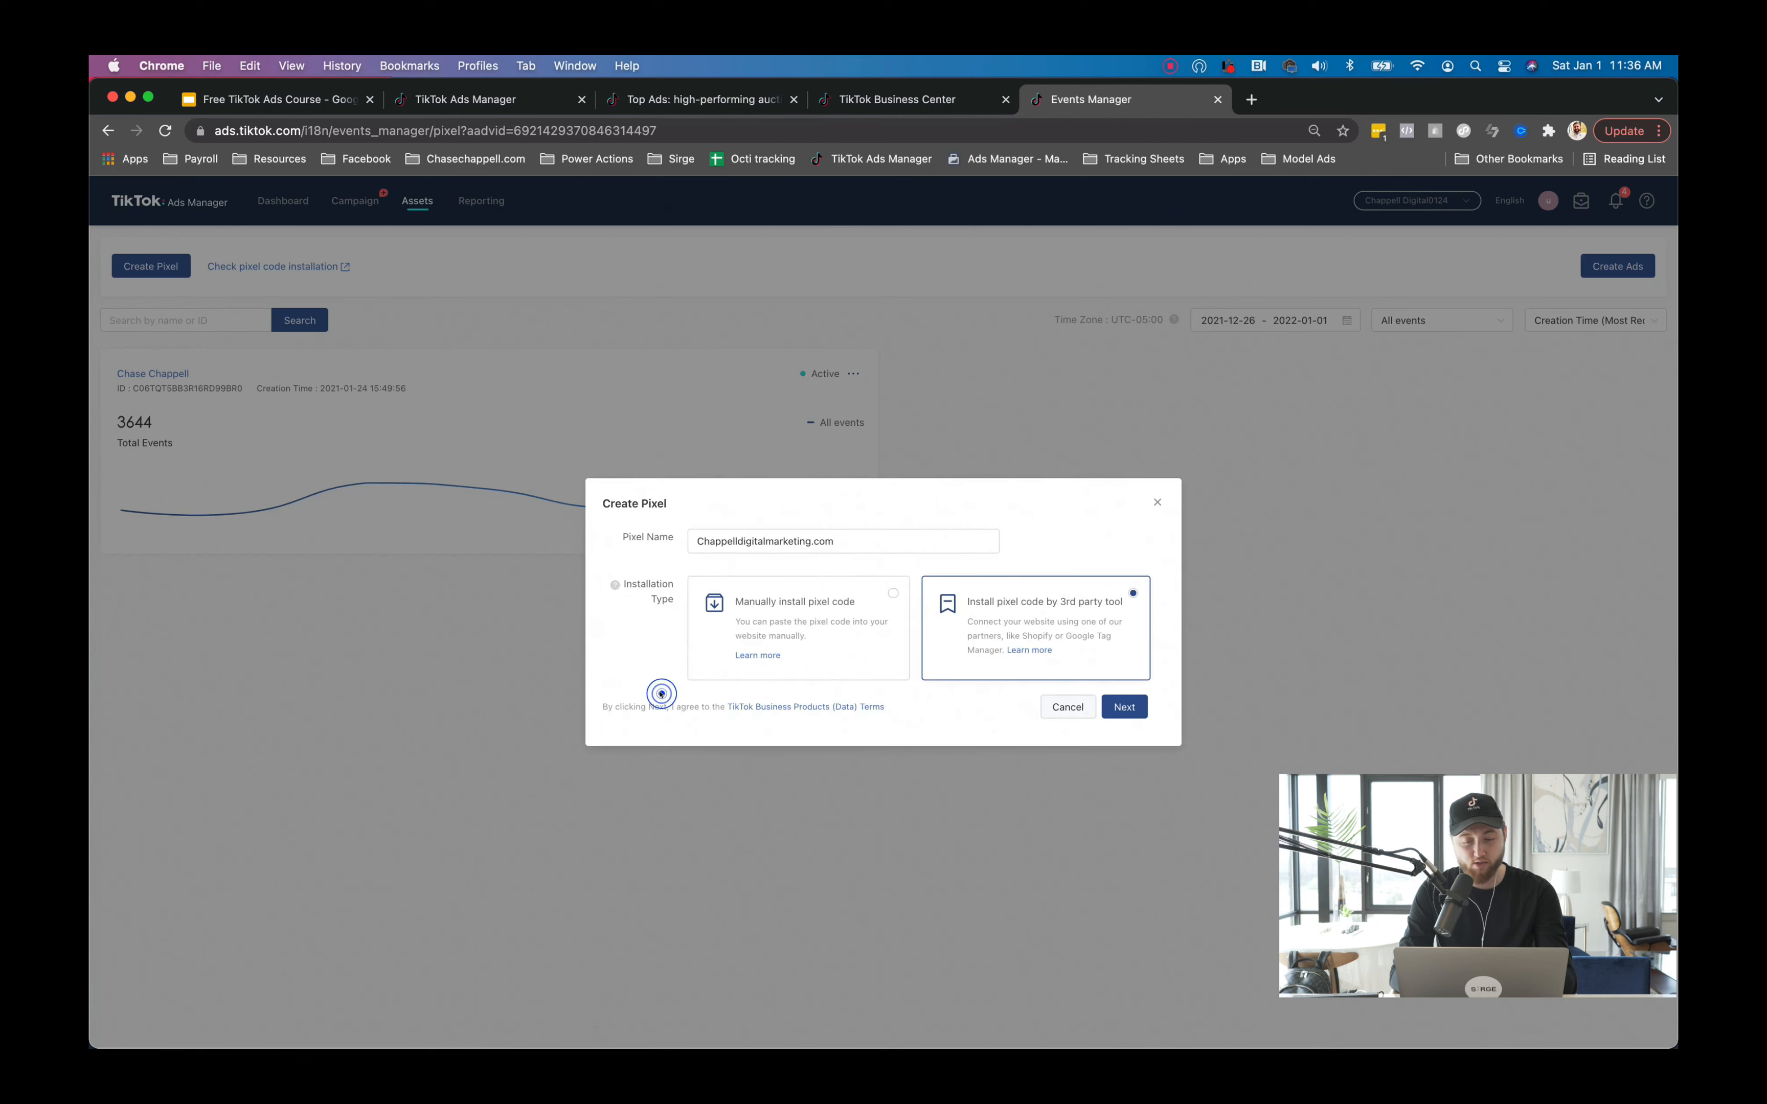
Create the pixel with manual code installation and choose Standard Mode for its event rules.
{"action": "left_click", "coordinate": [875, 644]}
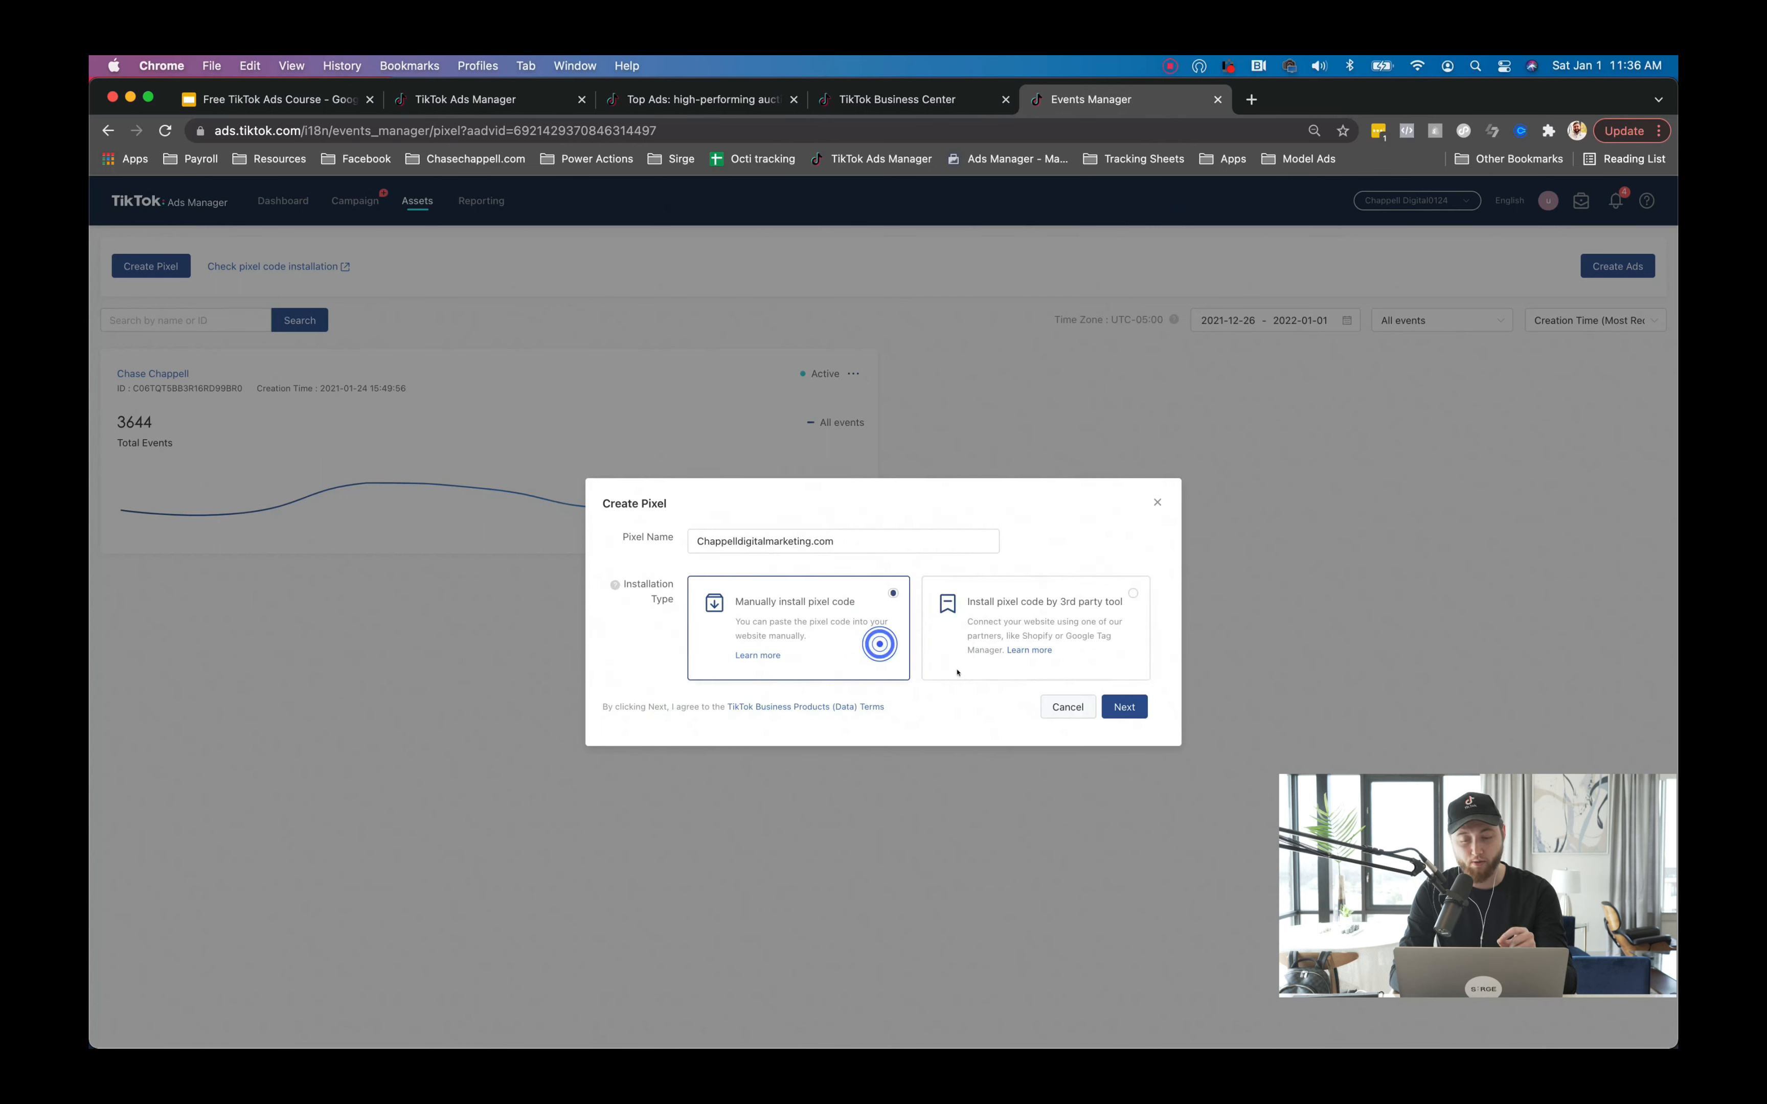
{"action": "left_click", "coordinate": [1125, 707]}
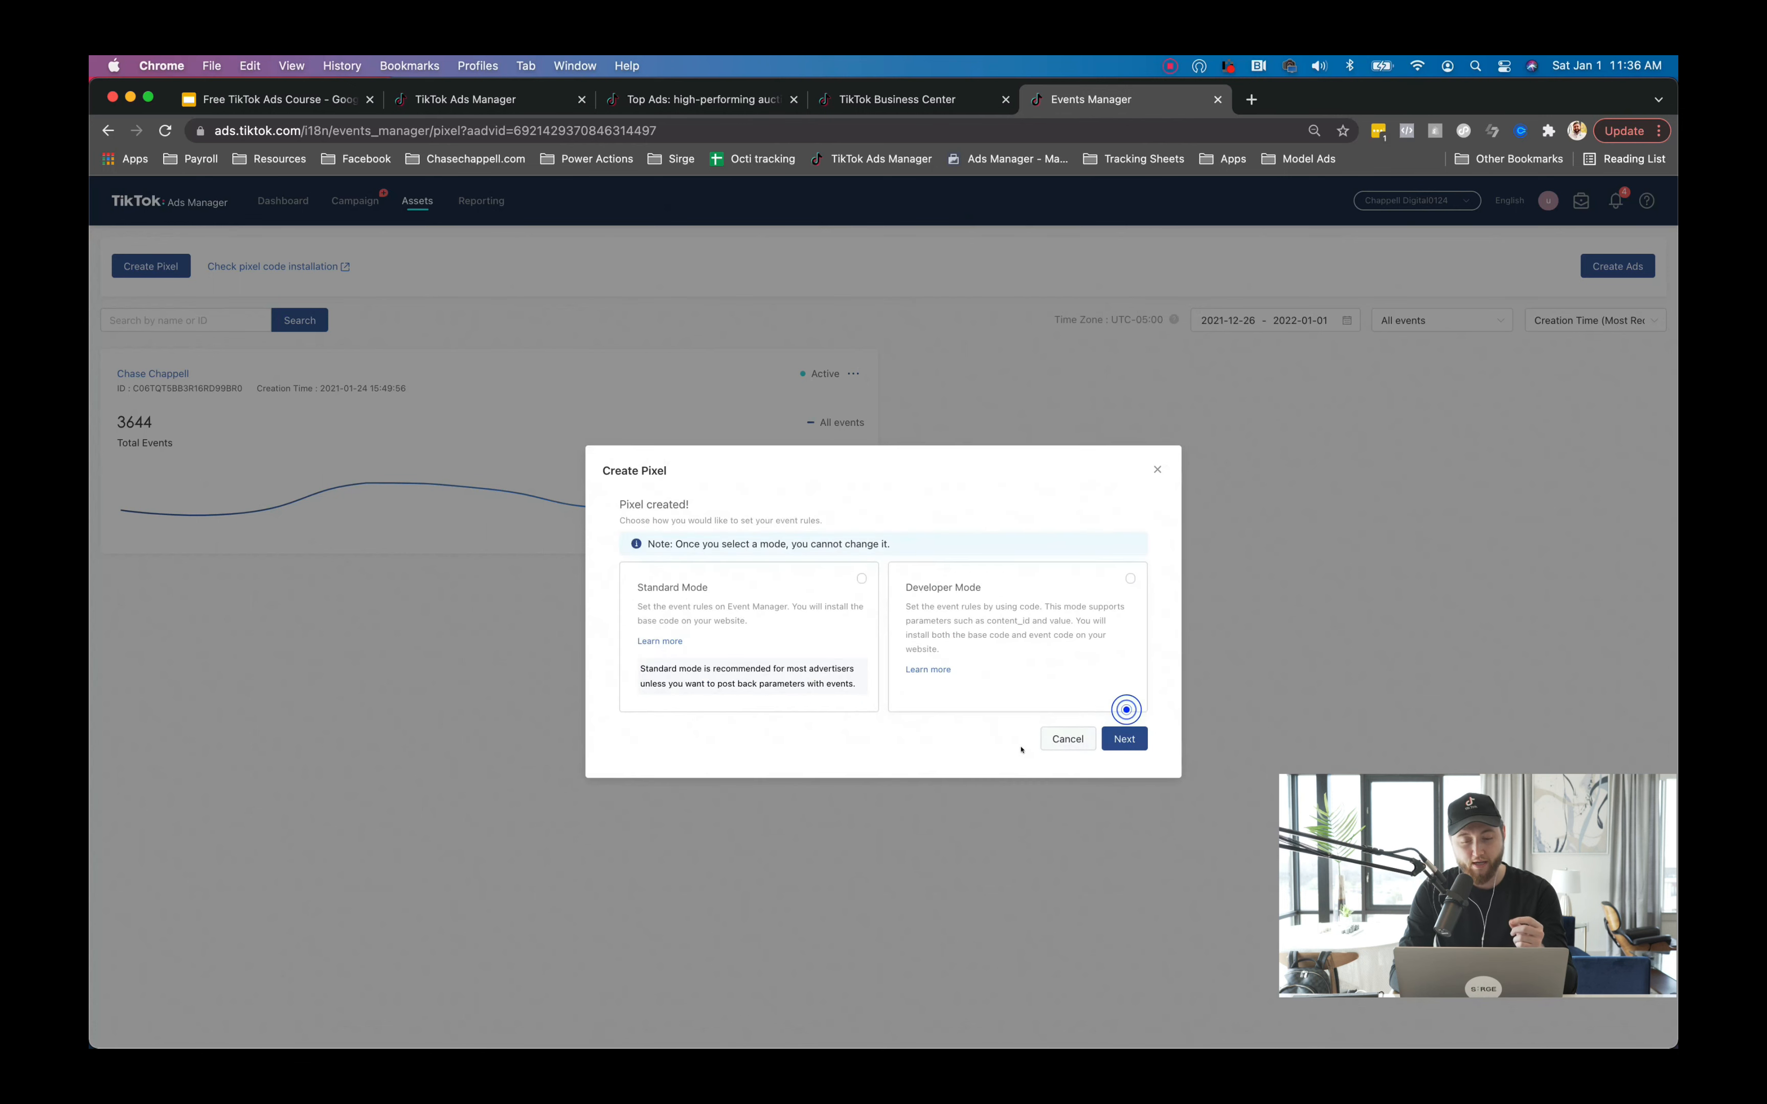
{"action": "left_click", "coordinate": [851, 593]}
{"action": "left_click", "coordinate": [1124, 738]}
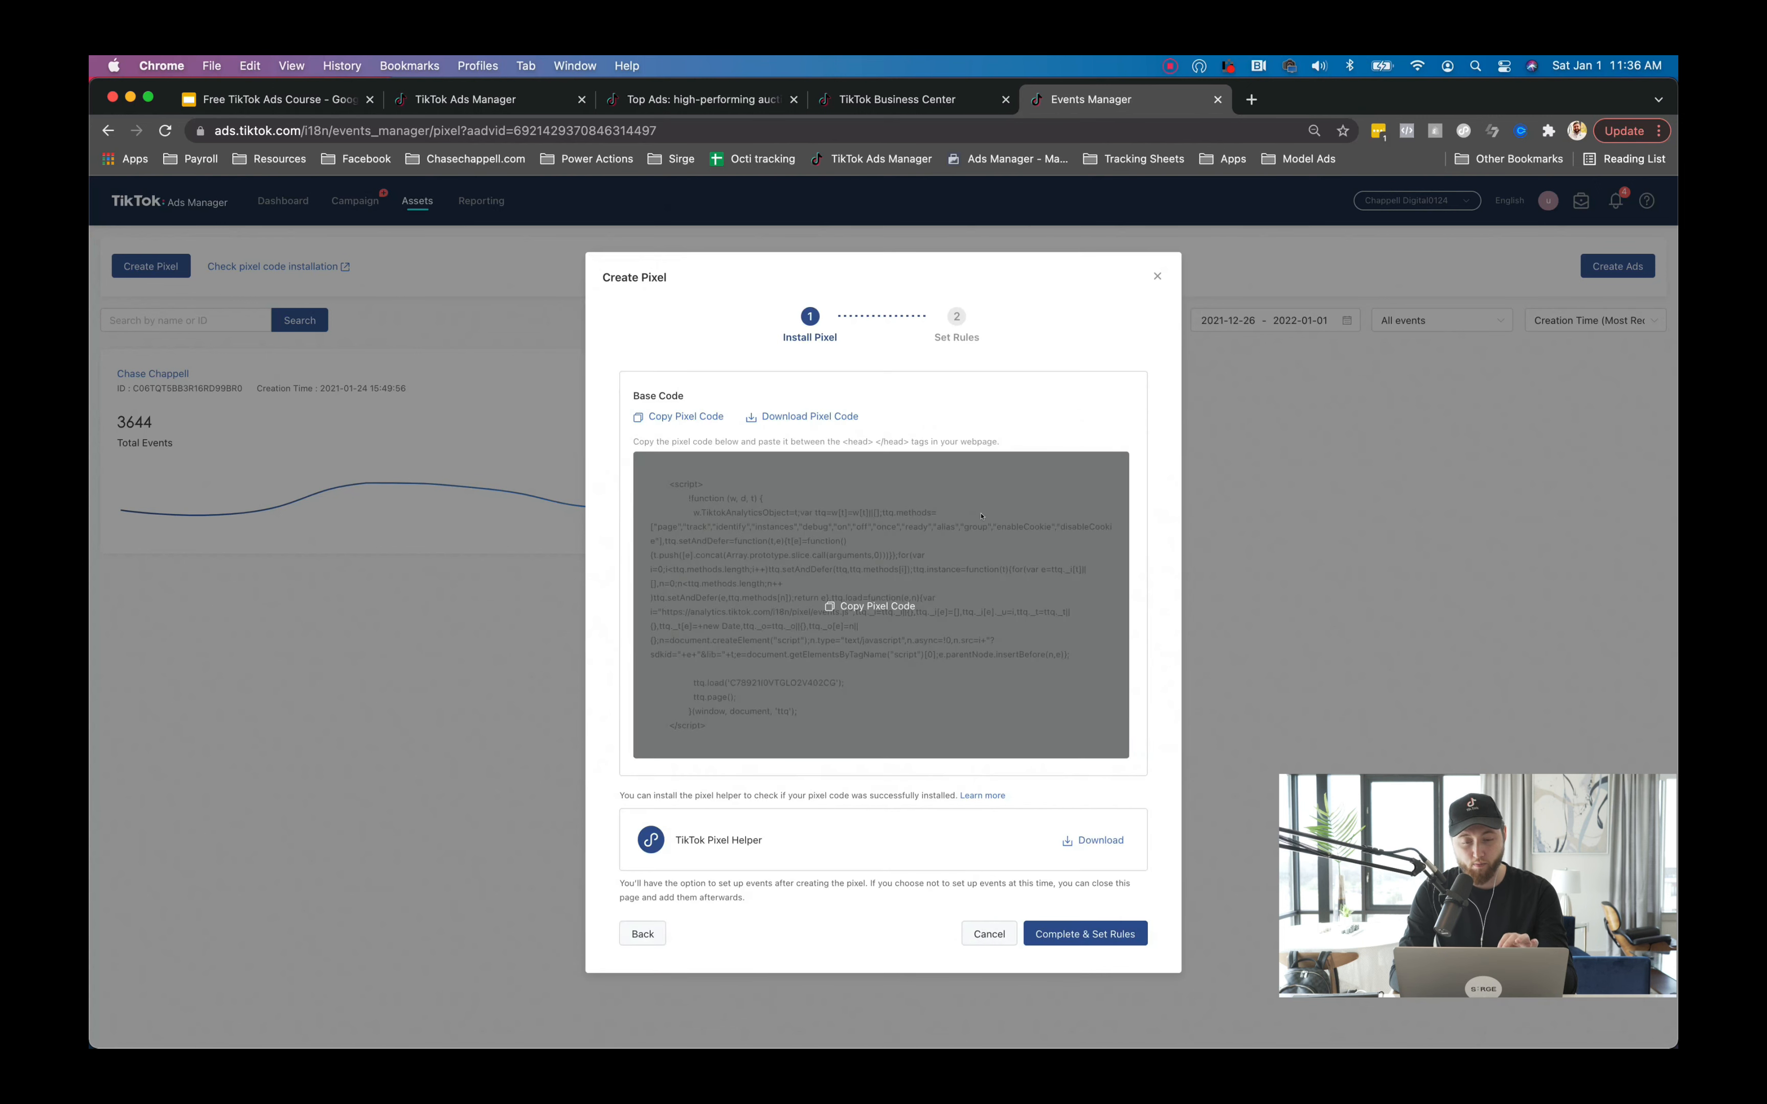
Copy the pixel's base code and exit the pixel setup without setting event rules.
{"action": "left_click", "coordinate": [878, 610]}
{"action": "left_click_drag", "start_coordinate": [852, 442], "coordinate": [954, 442]}
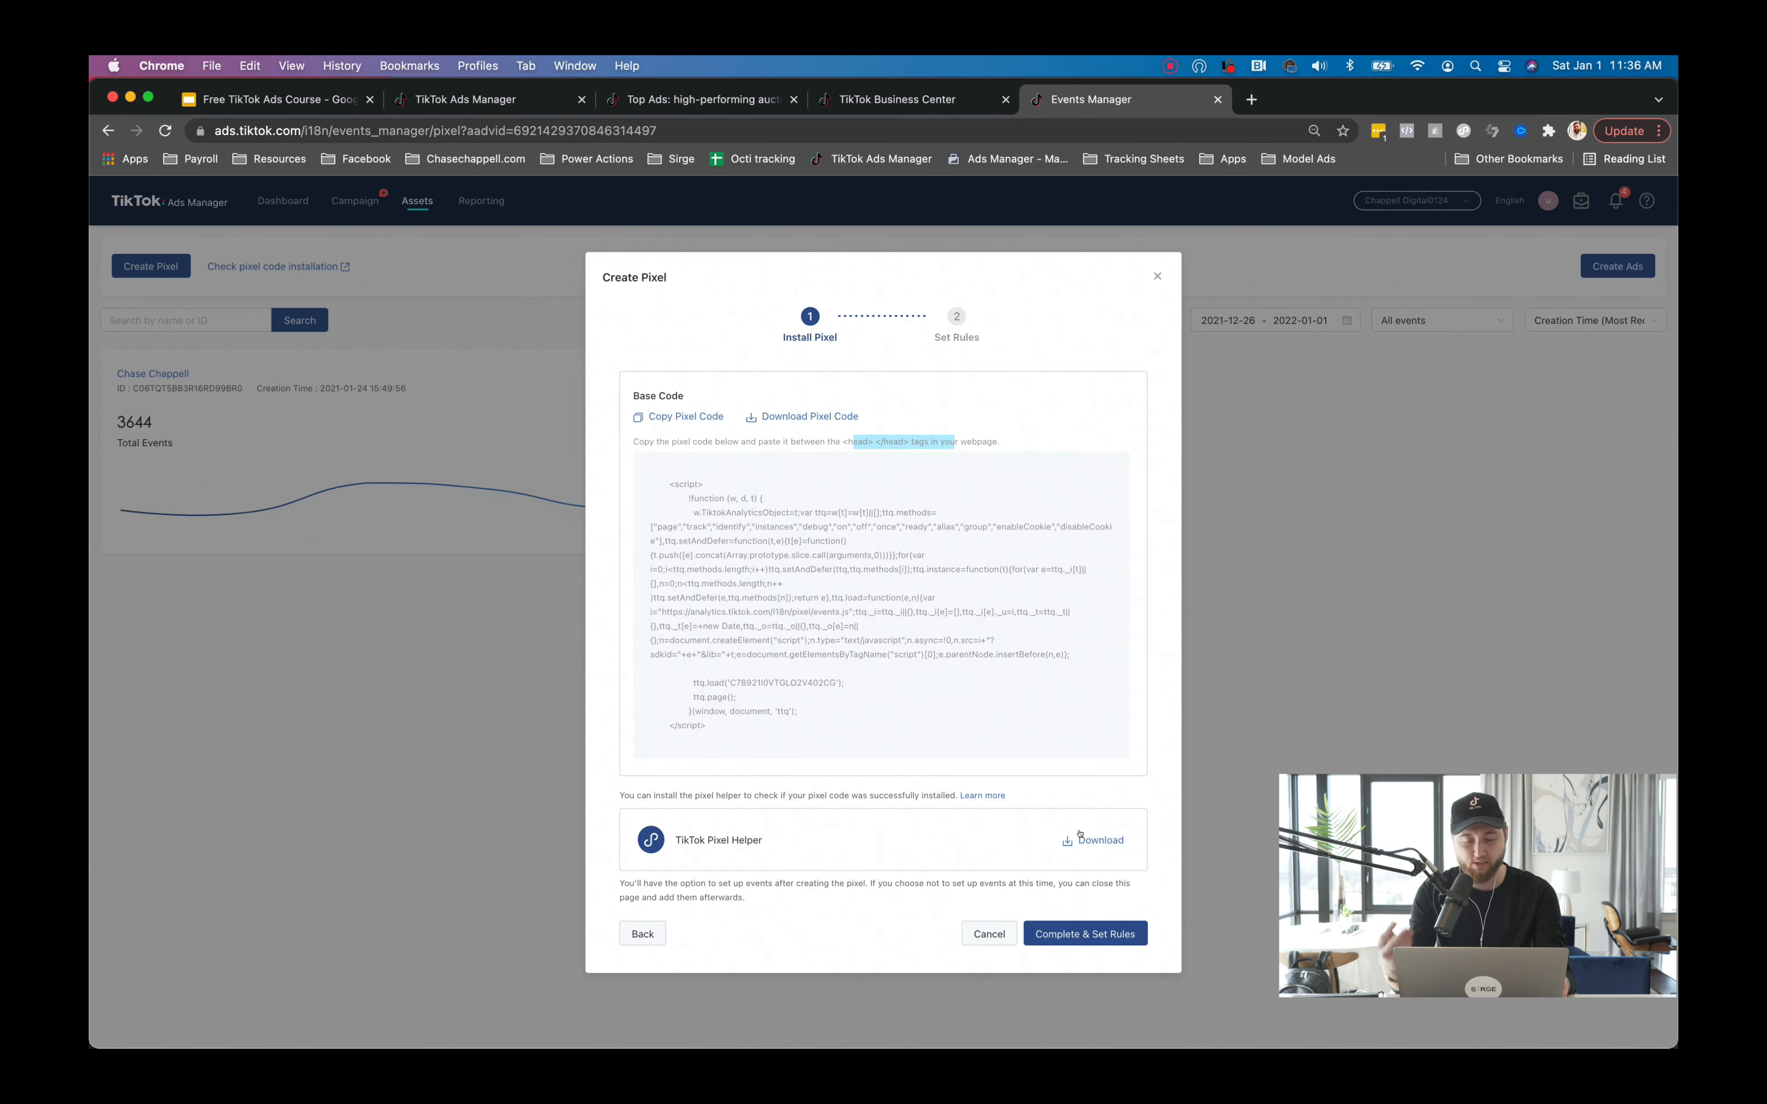
{"action": "left_click", "coordinate": [643, 933]}
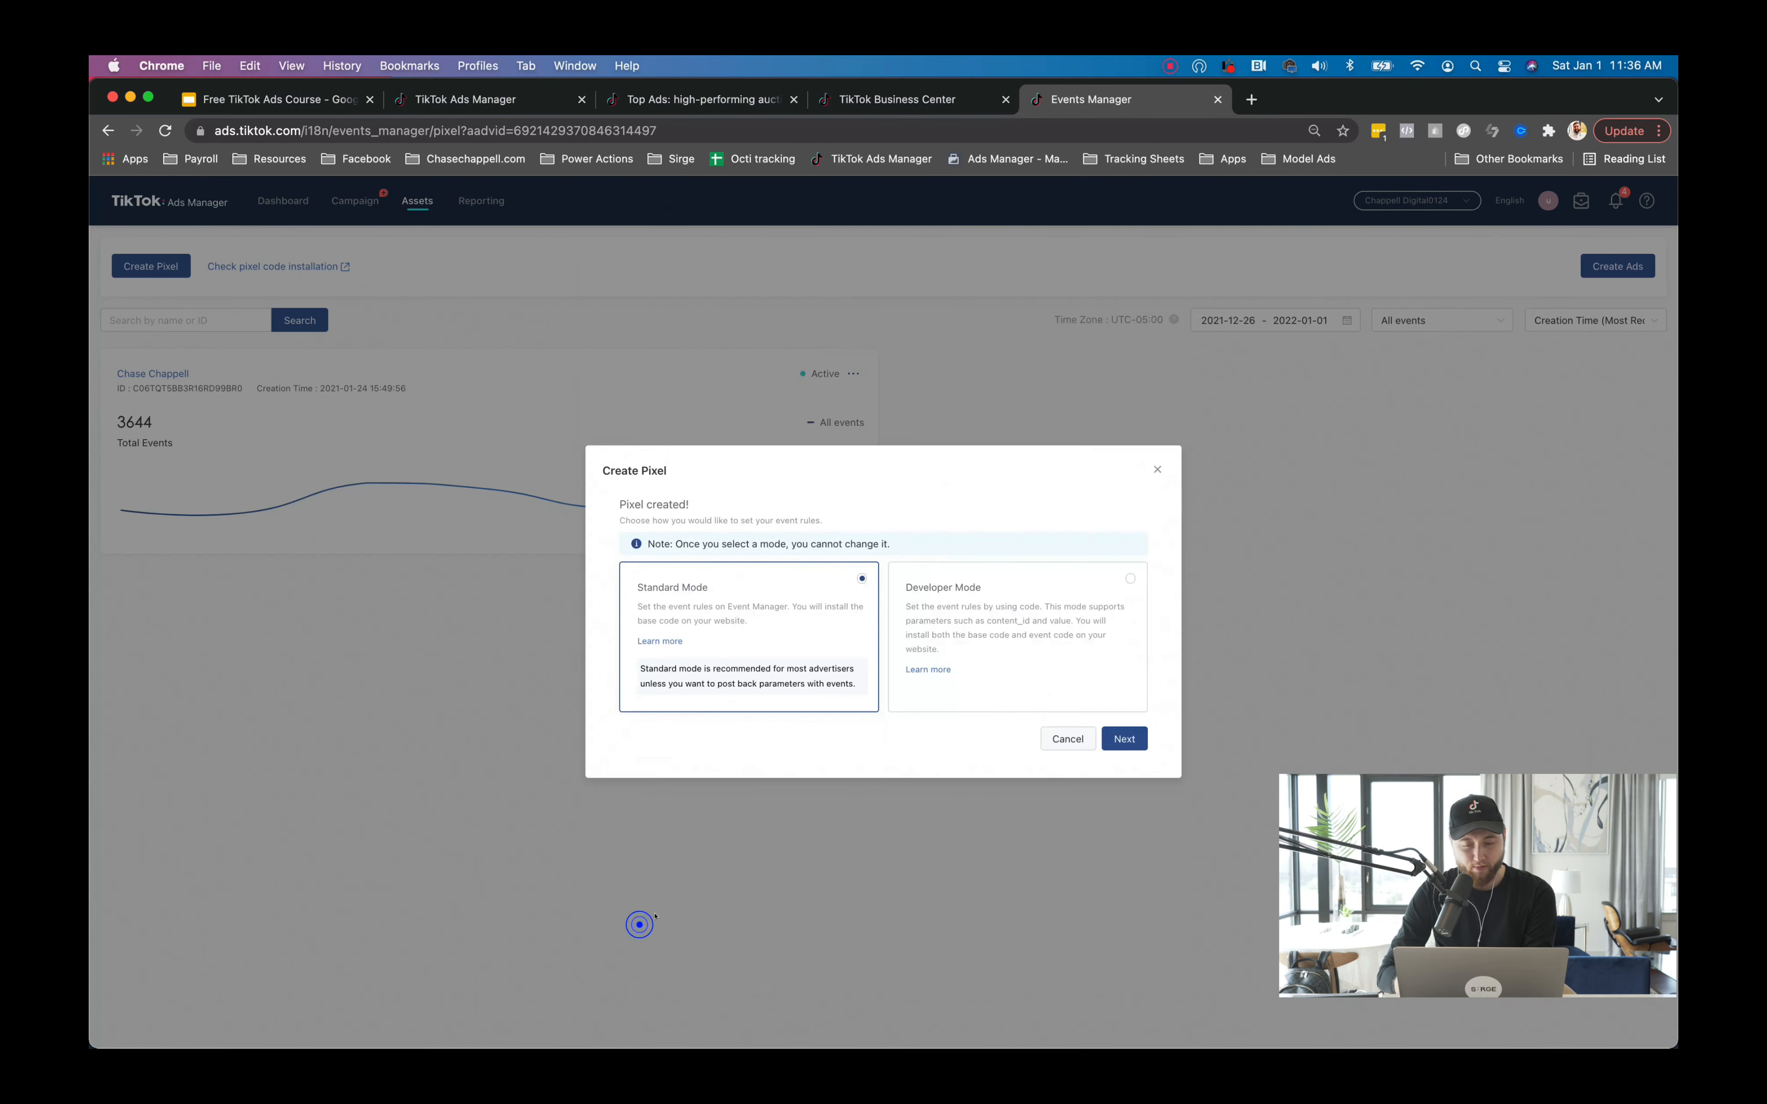
{"action": "left_click", "coordinate": [1068, 739]}
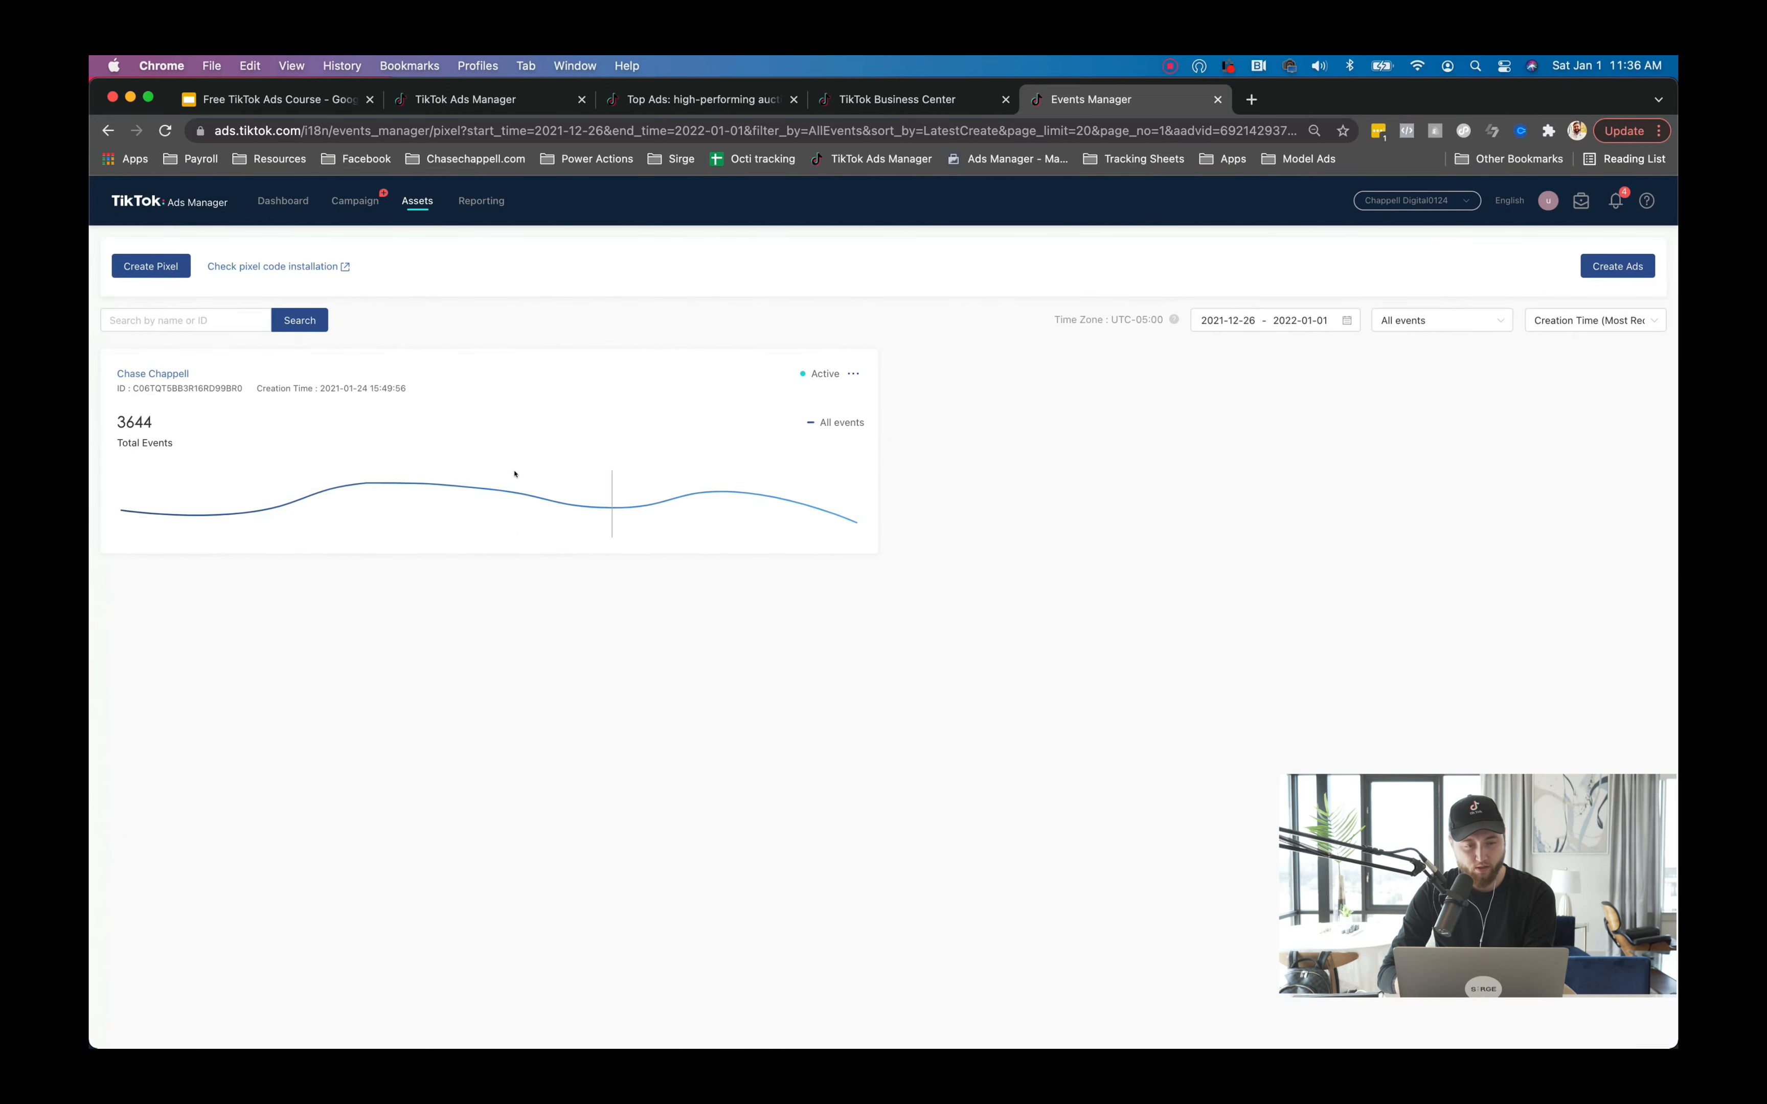
Open the existing active pixel's details to review its event funnel statistics.
{"action": "left_click", "coordinate": [427, 419]}
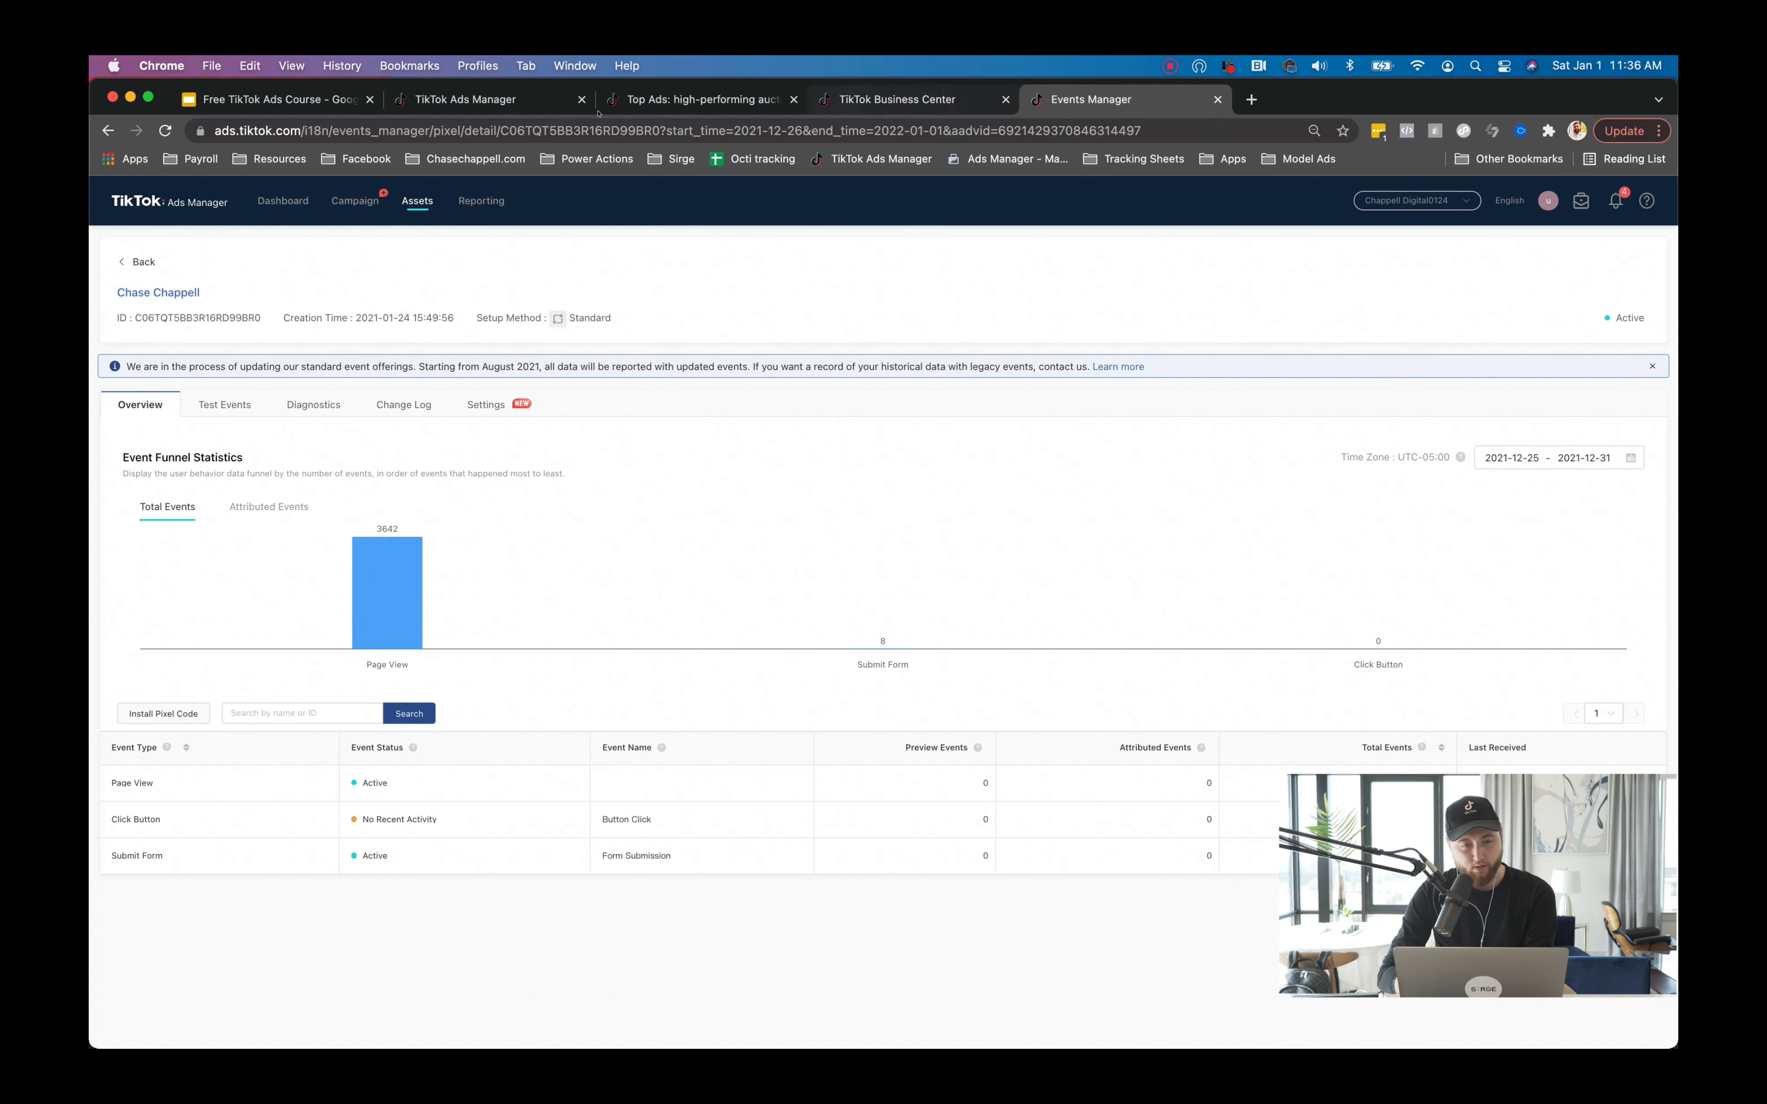
Return to the ad group setup and choose the existing pixel with Submit Form/Form Submission as the optimization event.
{"action": "left_click", "coordinate": [504, 100]}
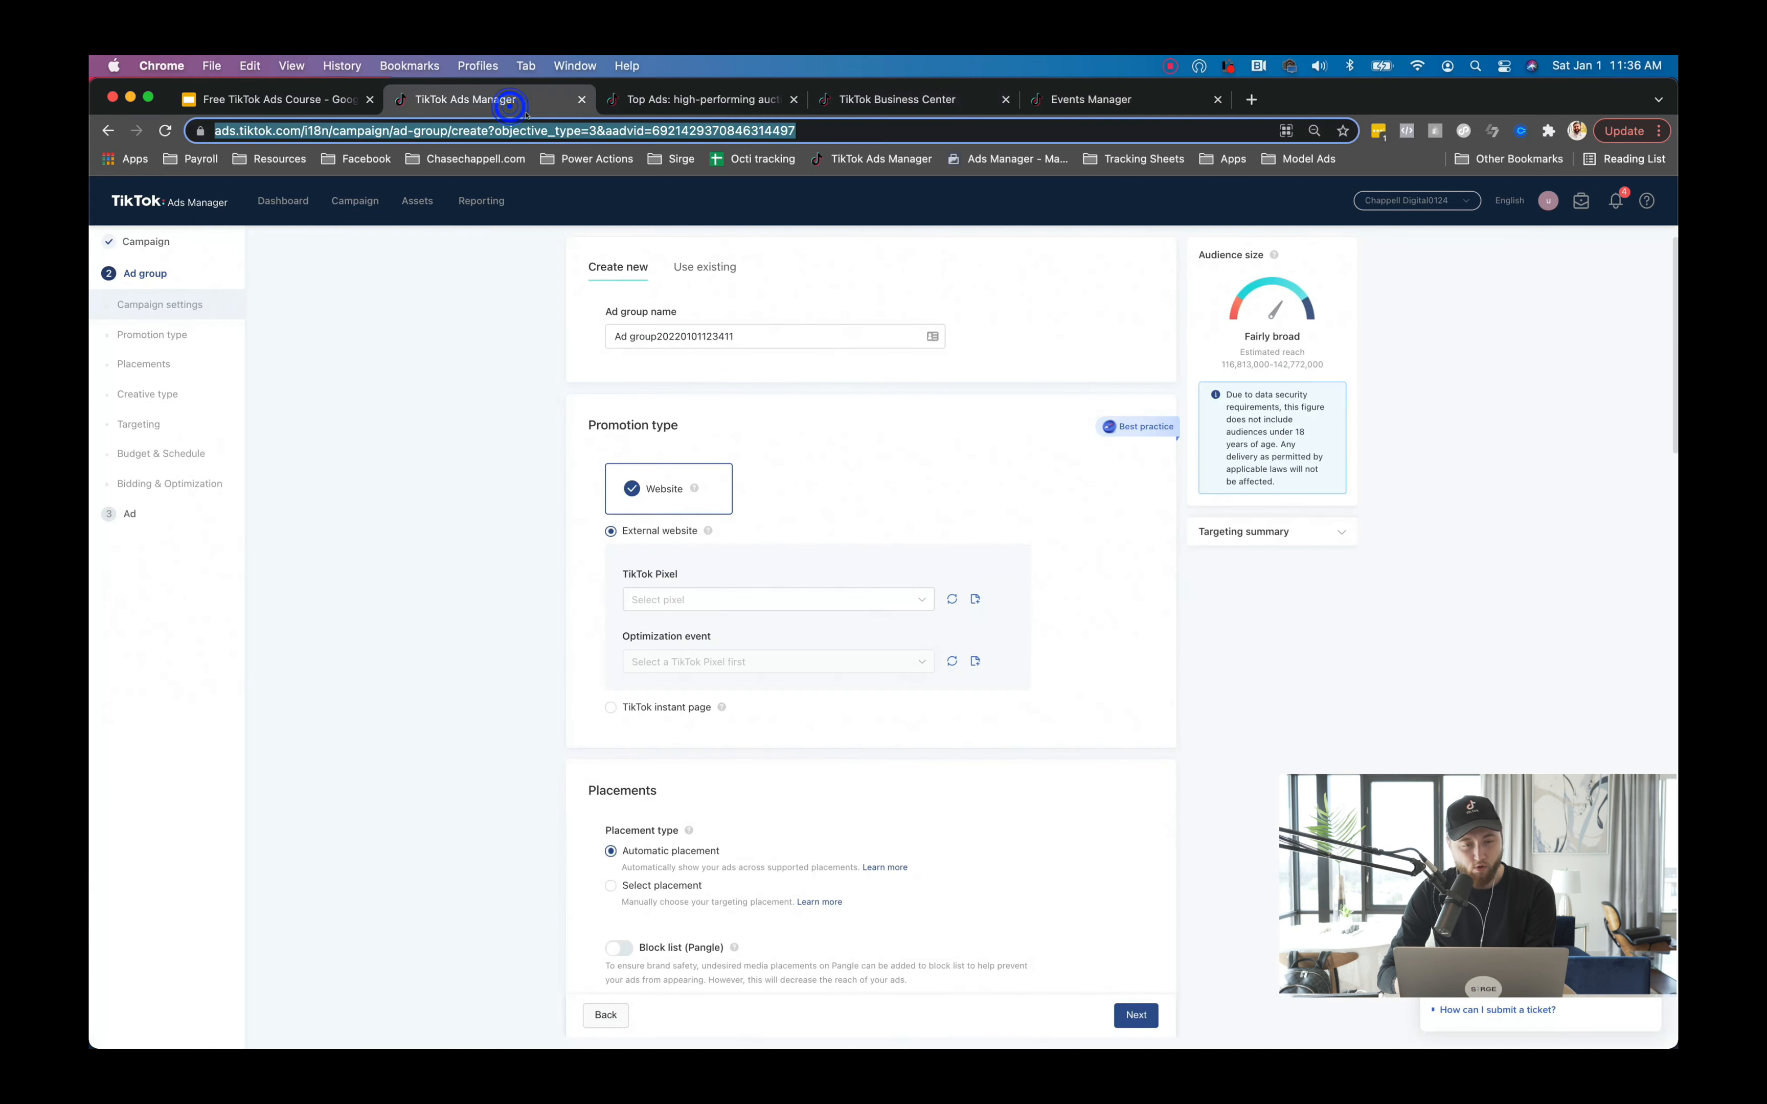
{"action": "double_click", "coordinate": [366, 324]}
{"action": "left_click", "coordinate": [481, 375]}
{"action": "left_click", "coordinate": [742, 586]}
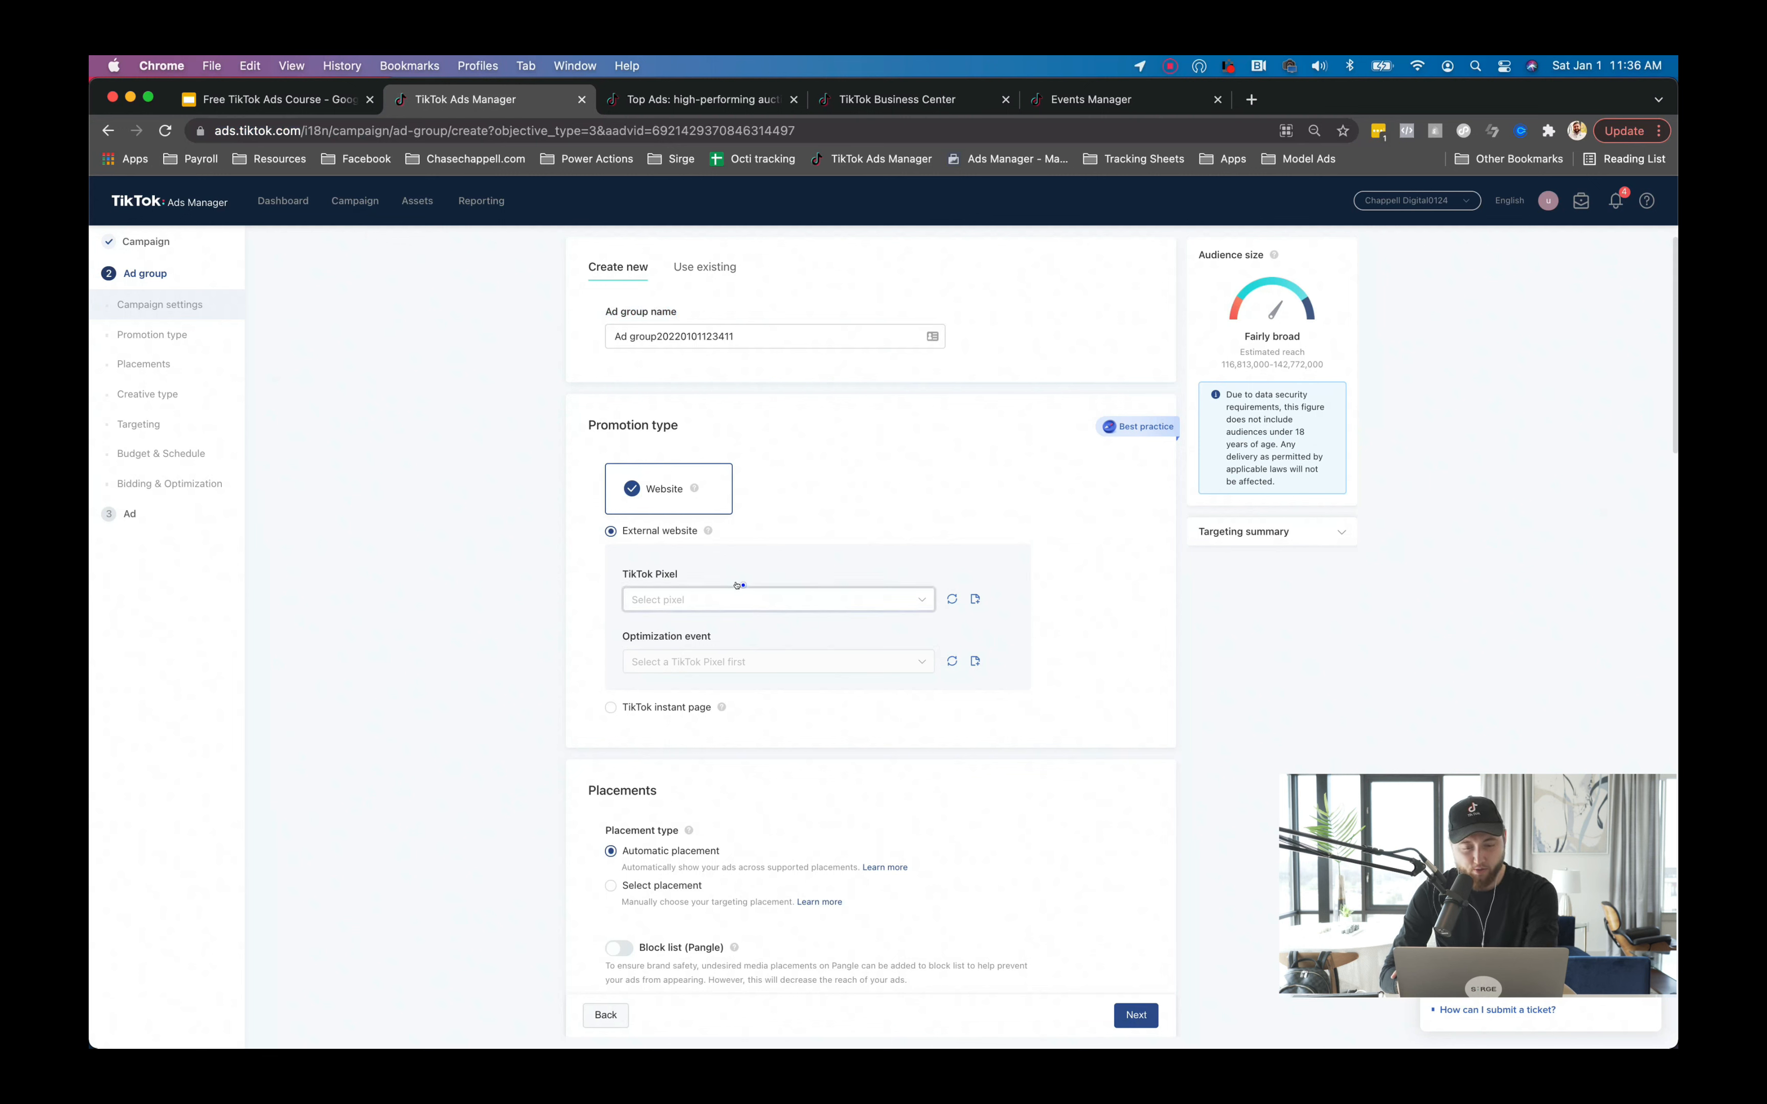
{"action": "left_click", "coordinate": [788, 625]}
{"action": "left_click", "coordinate": [798, 663]}
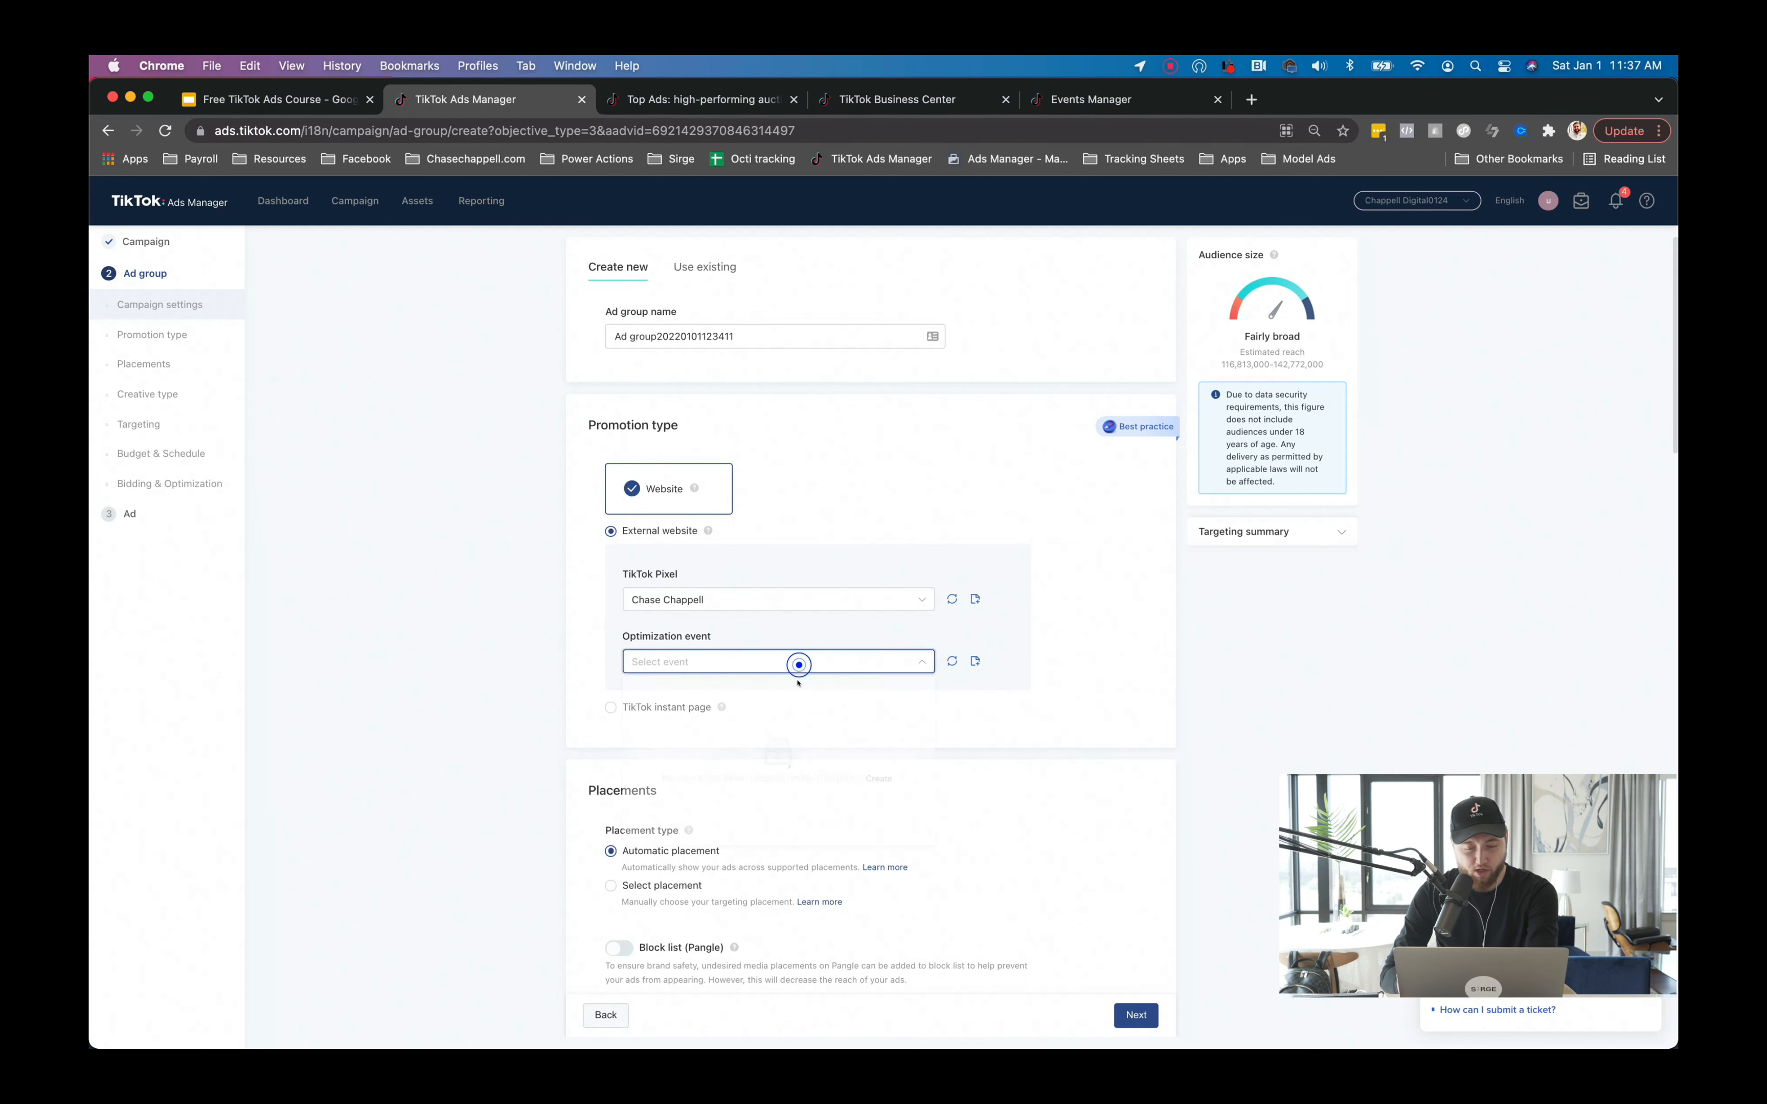
{"action": "left_click", "coordinate": [791, 738]}
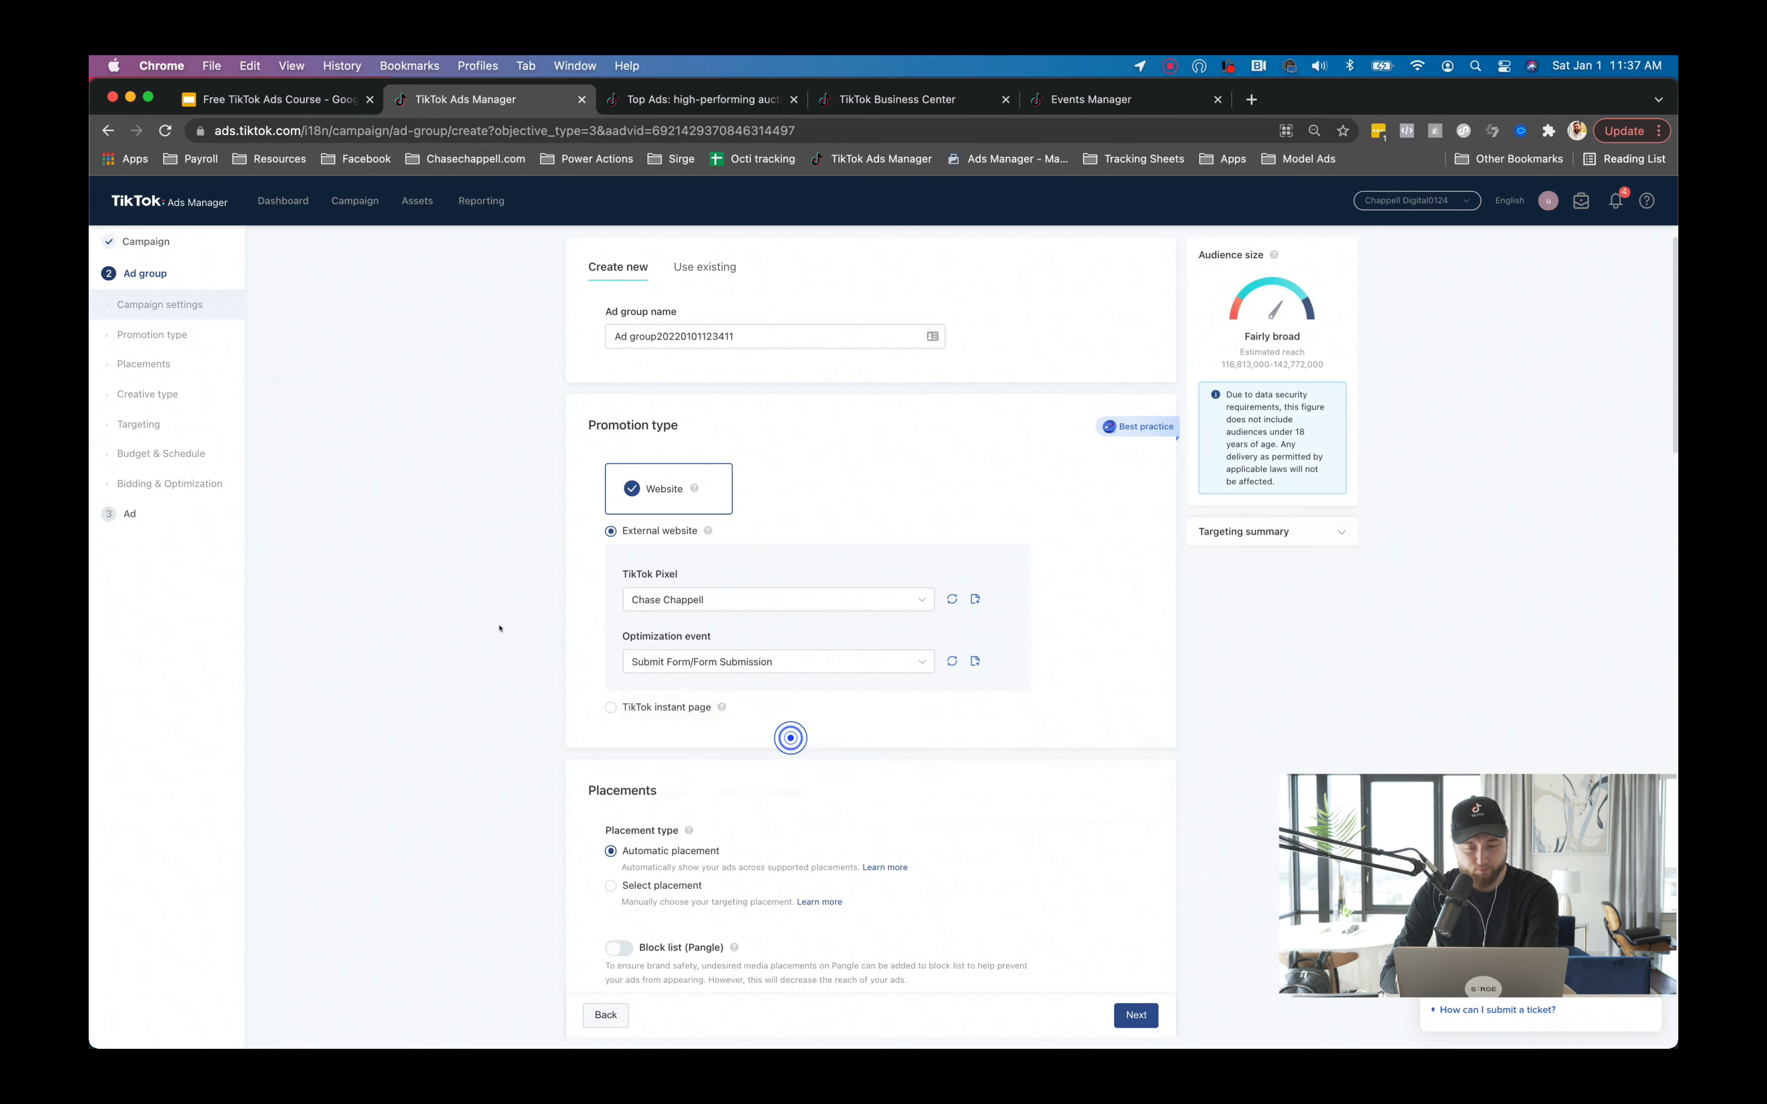
Switch the ad group to manually selected placements and exclude Pangle and News feed app series, keeping only TikTok.
{"action": "scroll", "coordinate": [686, 796], "scroll_direction": "down", "scroll_amount": 7}
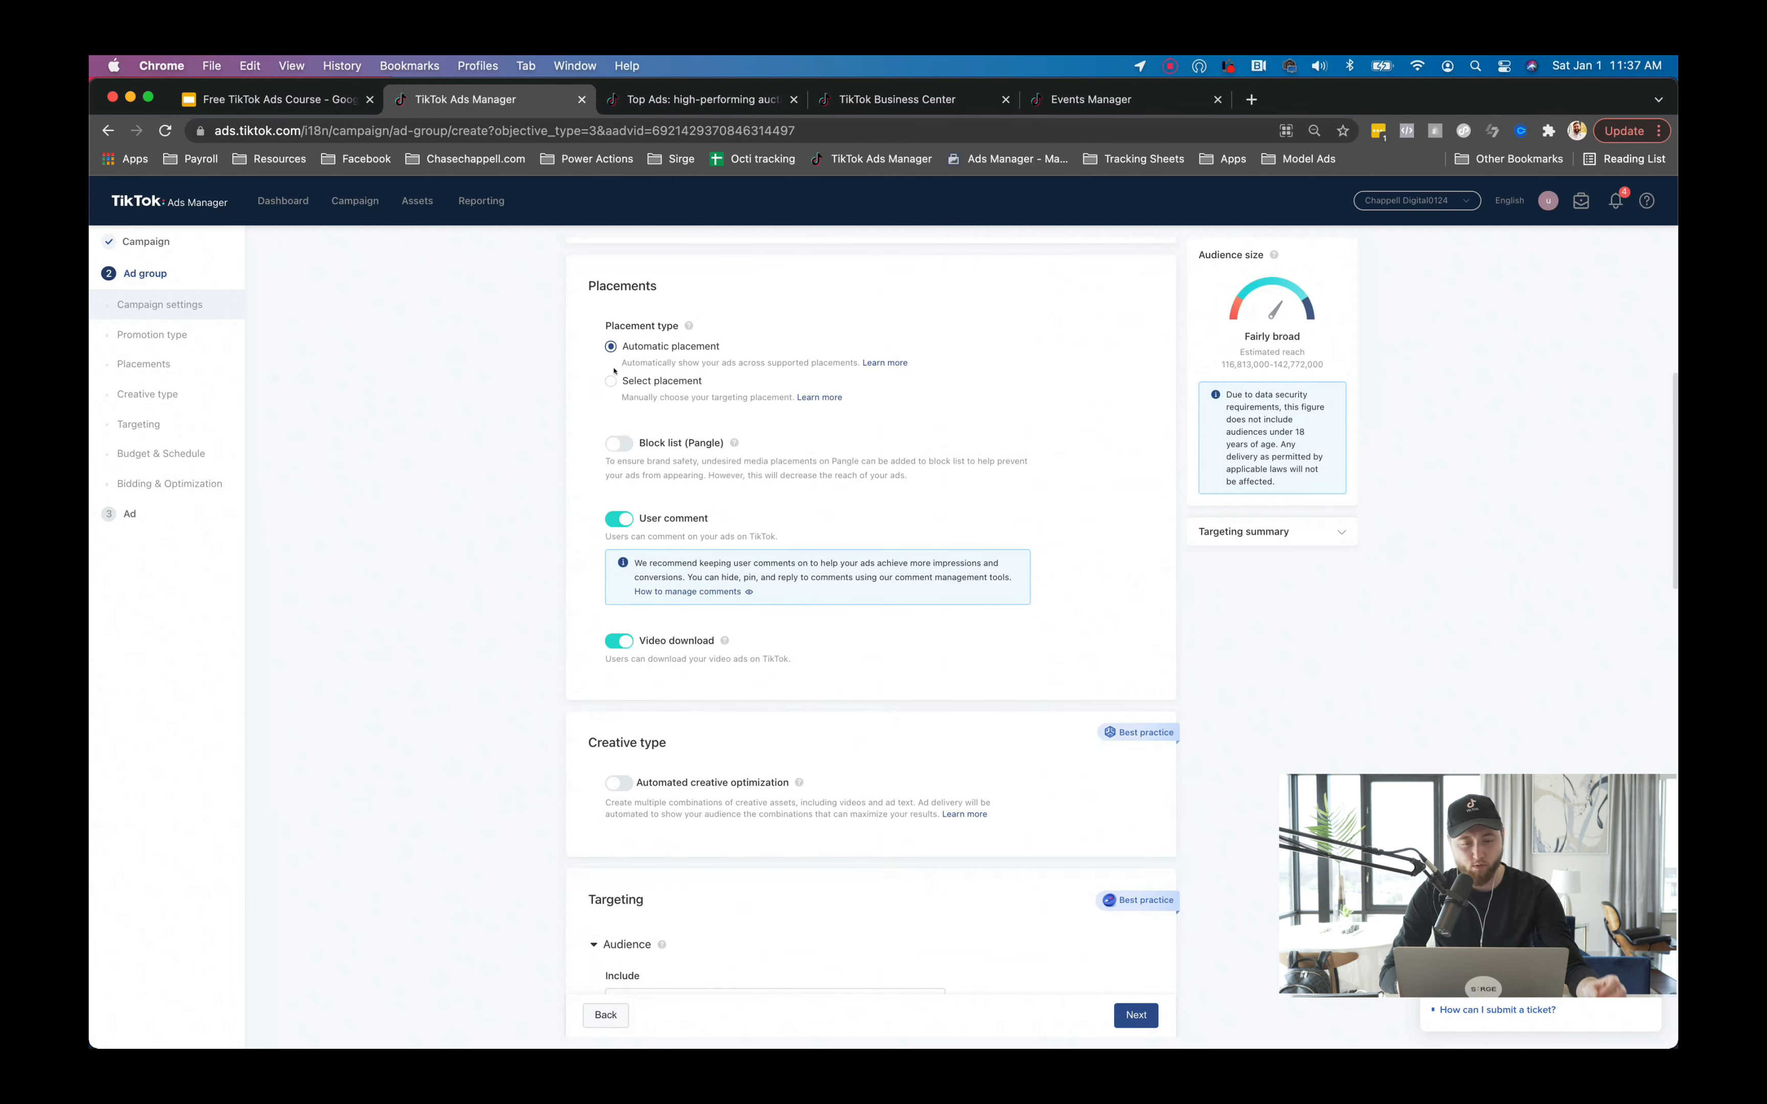
{"action": "left_click", "coordinate": [610, 380]}
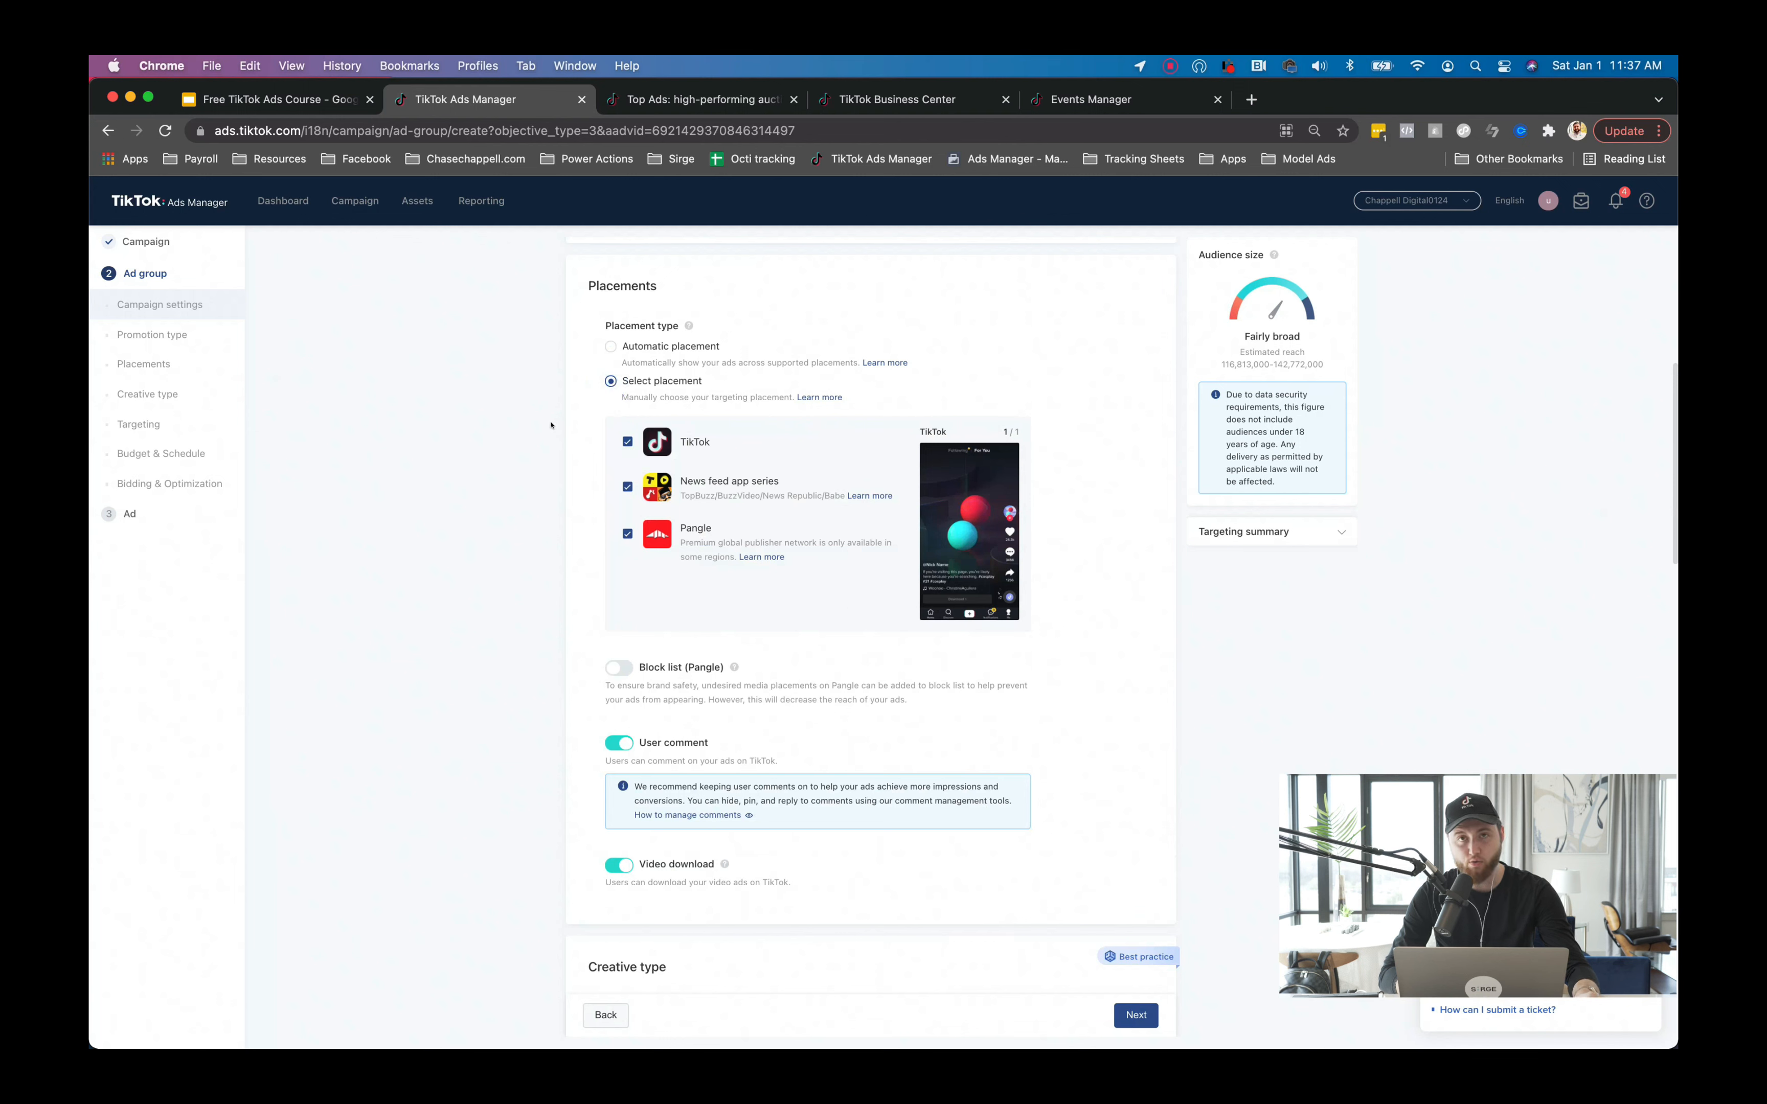
{"action": "left_click", "coordinate": [627, 533]}
{"action": "left_click", "coordinate": [626, 486]}
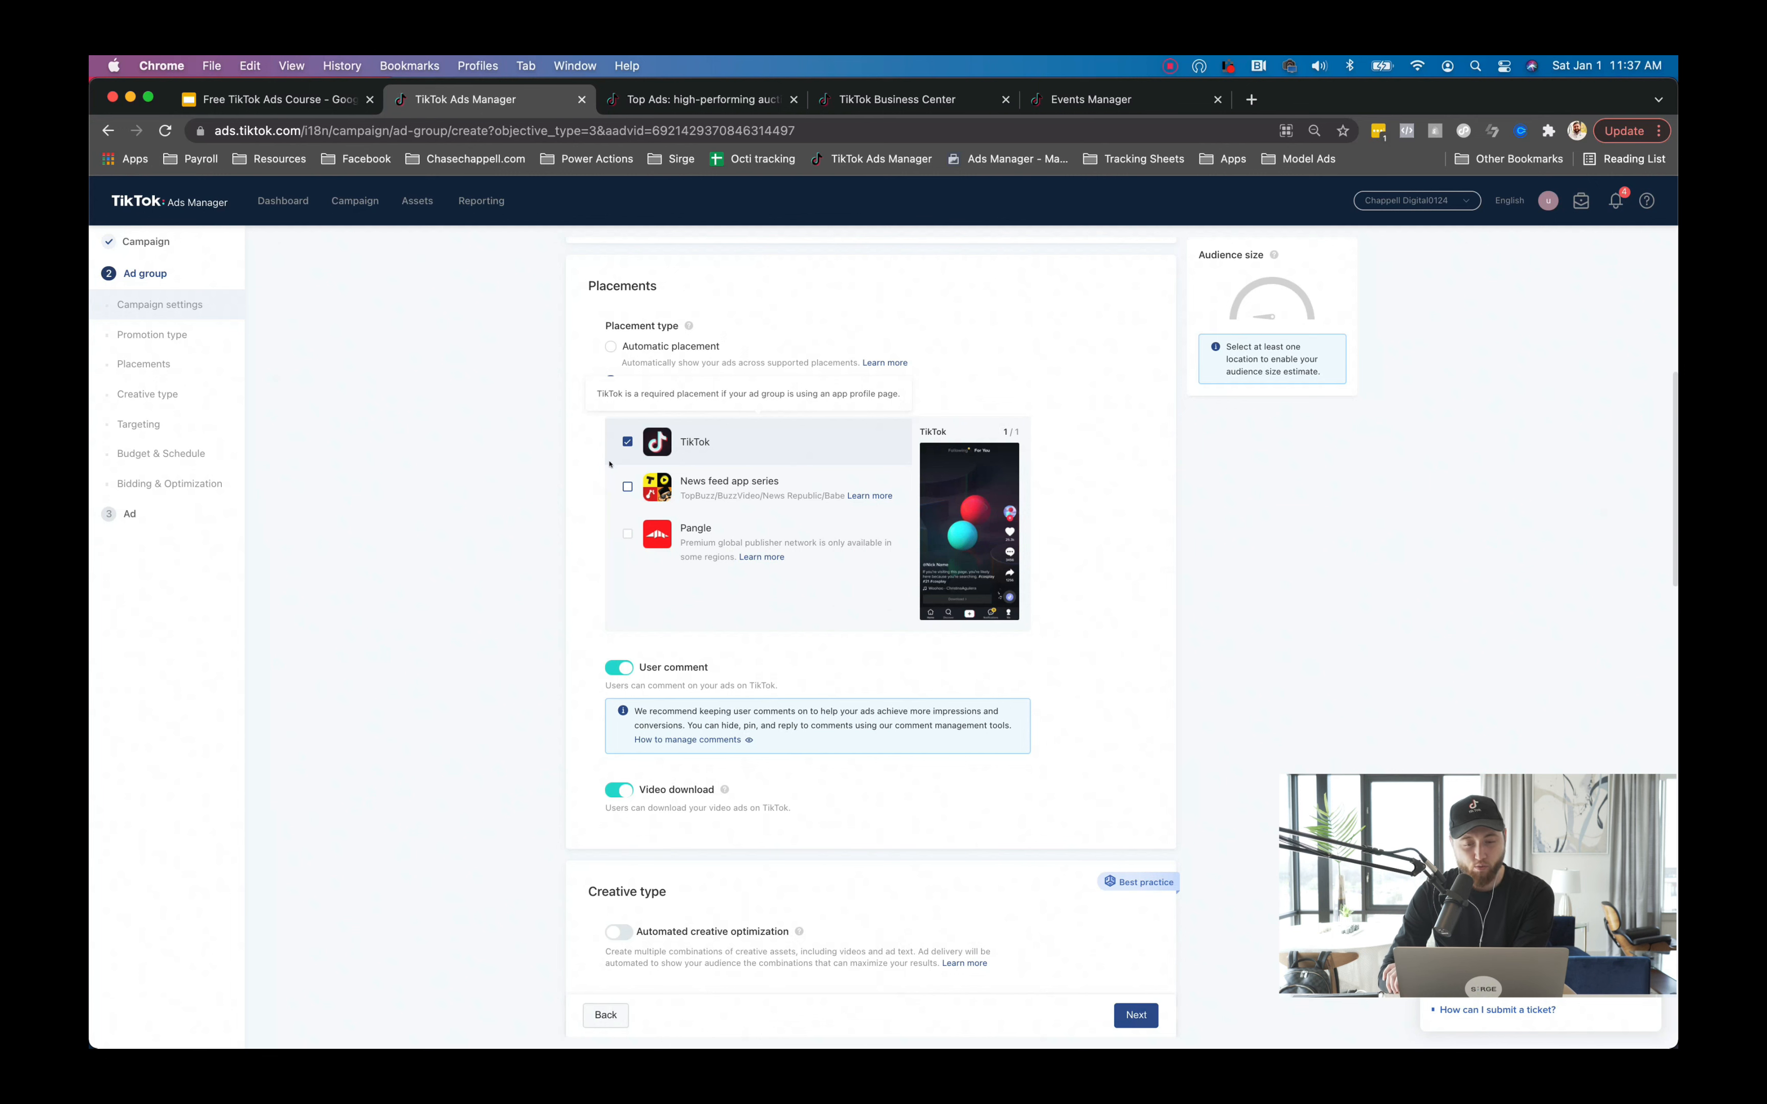
Target the age groups 18-24, 25-34, 35-44, 45-54 and 55+ in the ad group's demographics.
{"action": "scroll", "coordinate": [492, 669], "scroll_direction": "down", "scroll_amount": 2}
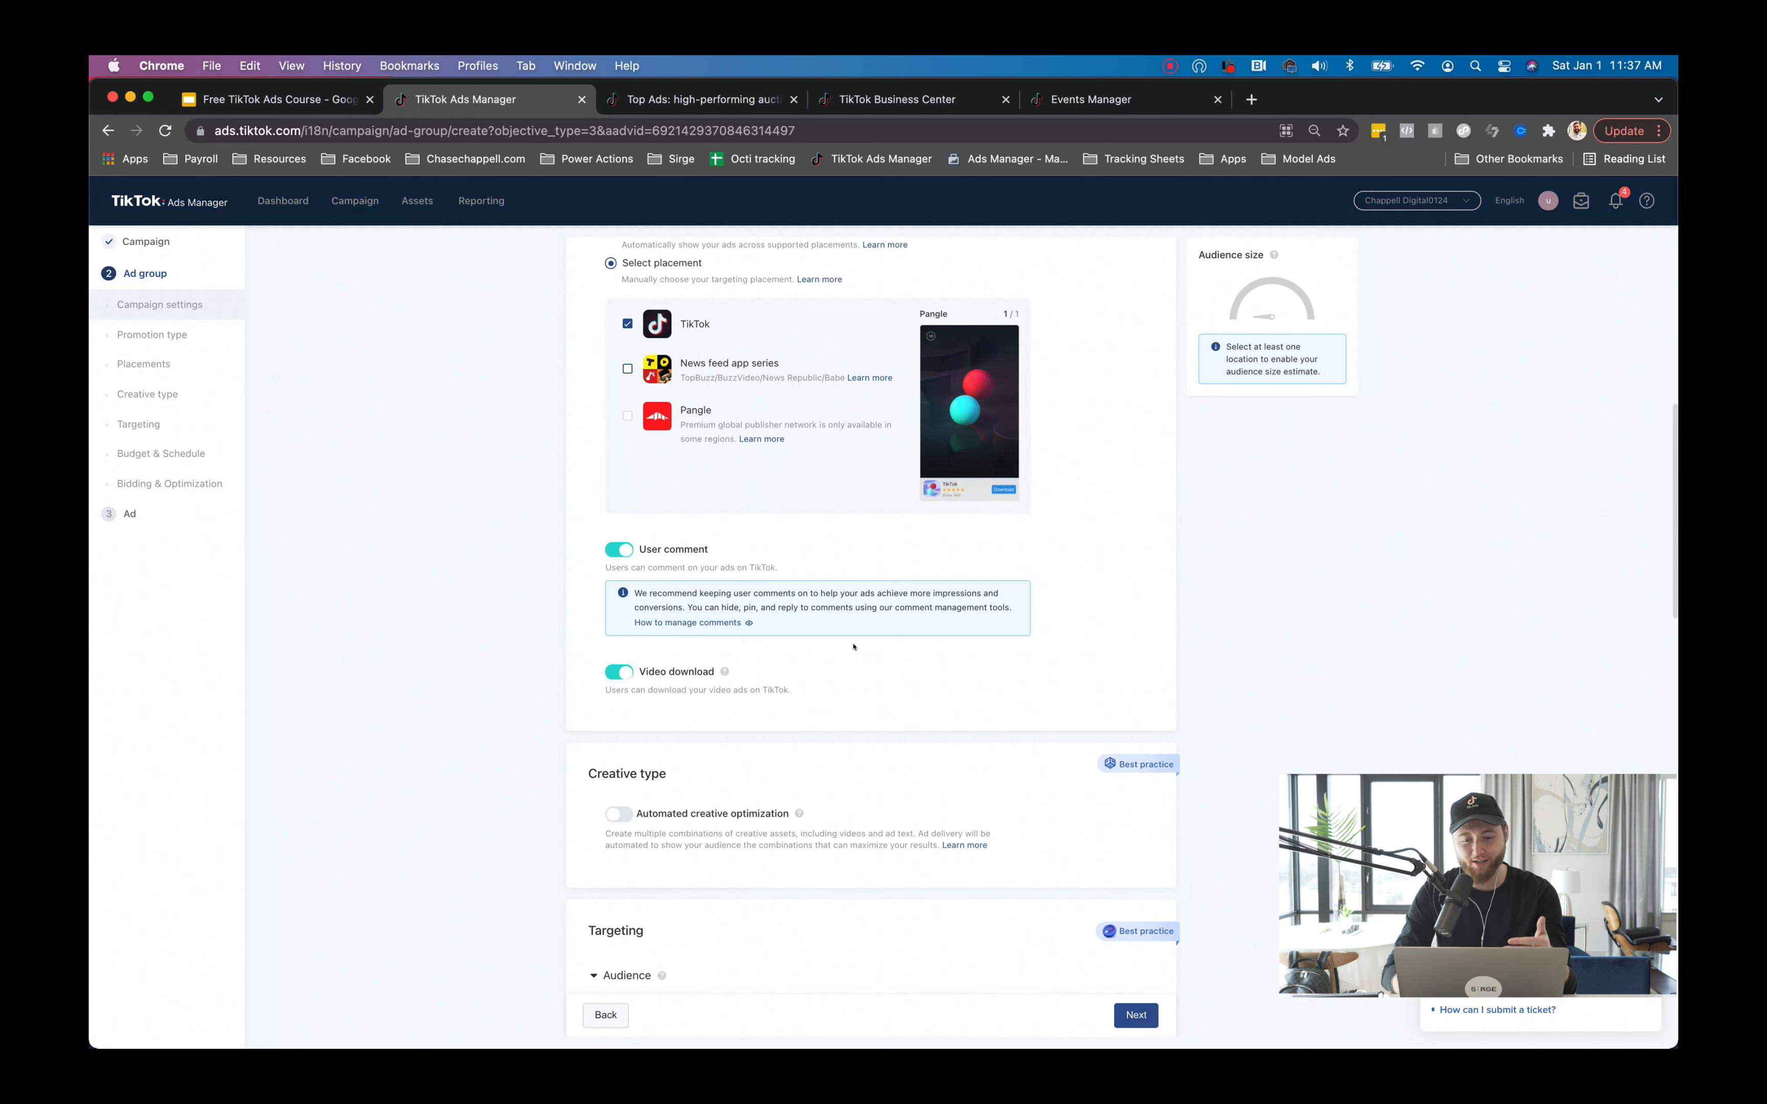
{"action": "scroll", "coordinate": [655, 593], "scroll_direction": "down", "scroll_amount": 5}
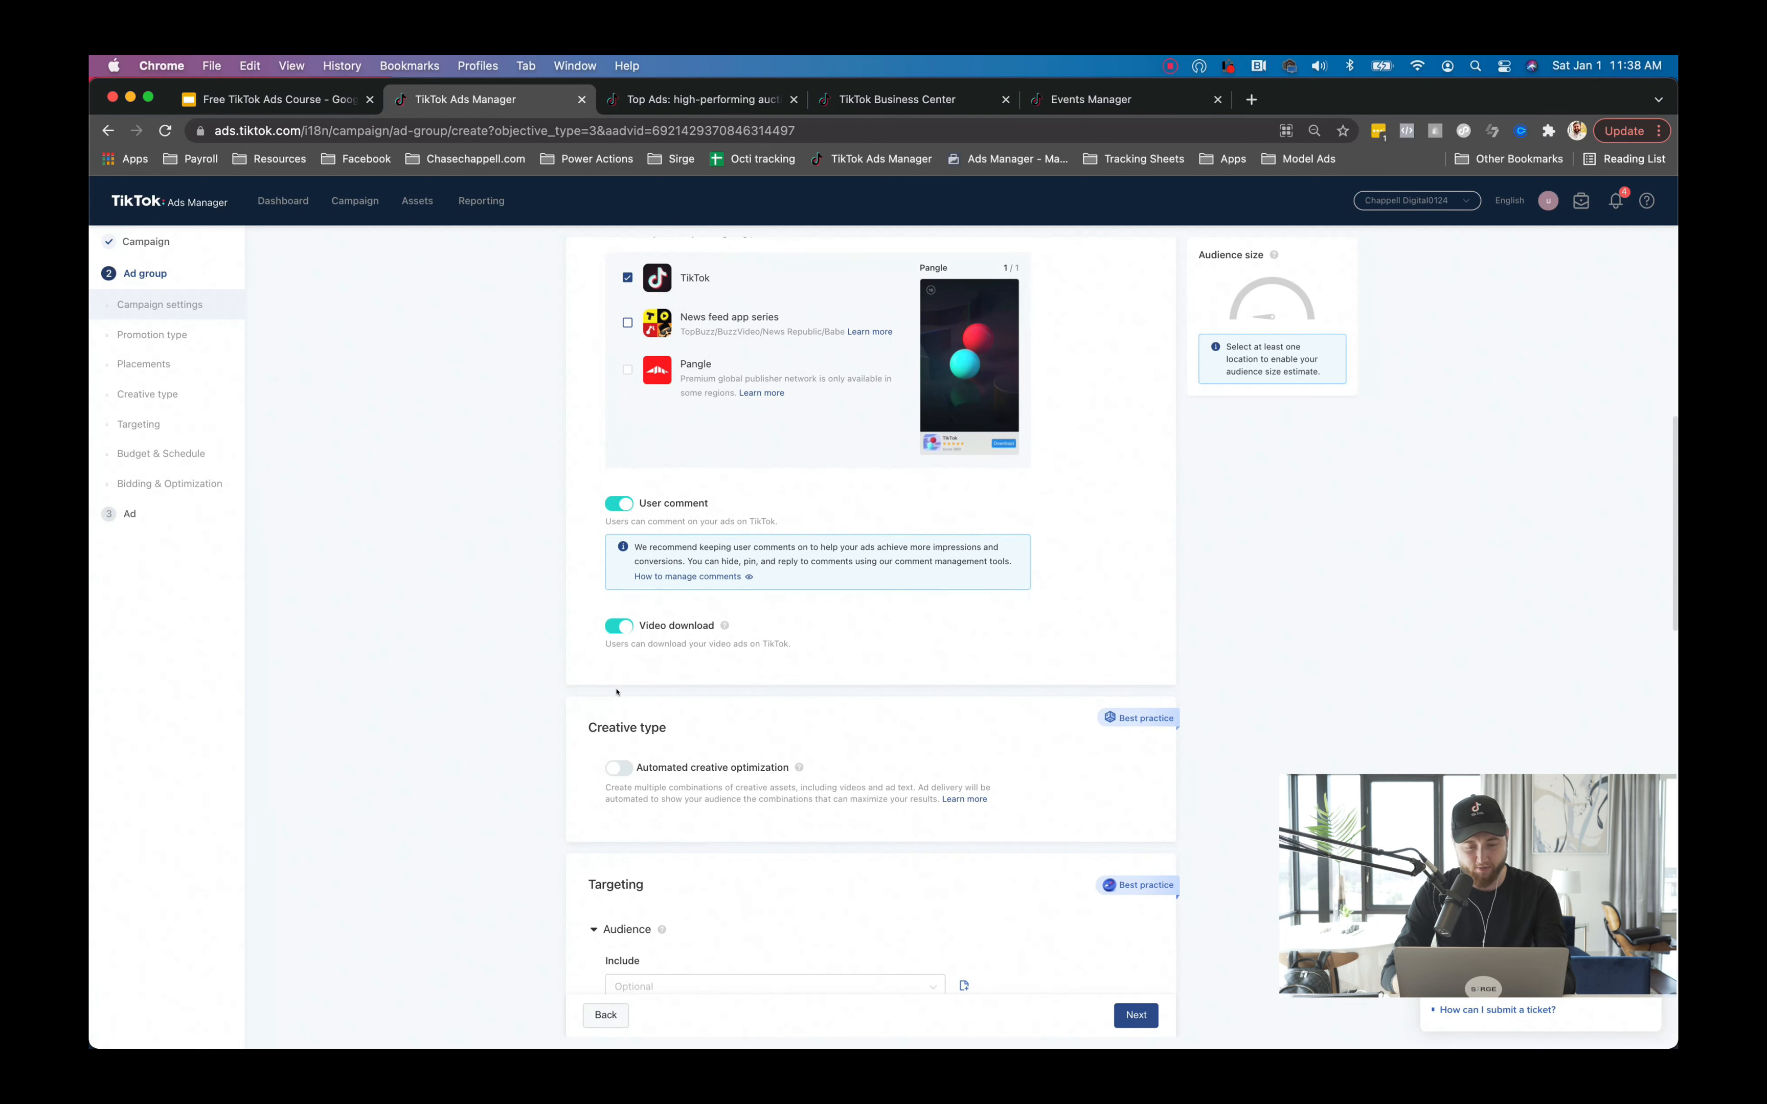
{"action": "scroll", "coordinate": [618, 733], "scroll_direction": "down", "scroll_amount": 8}
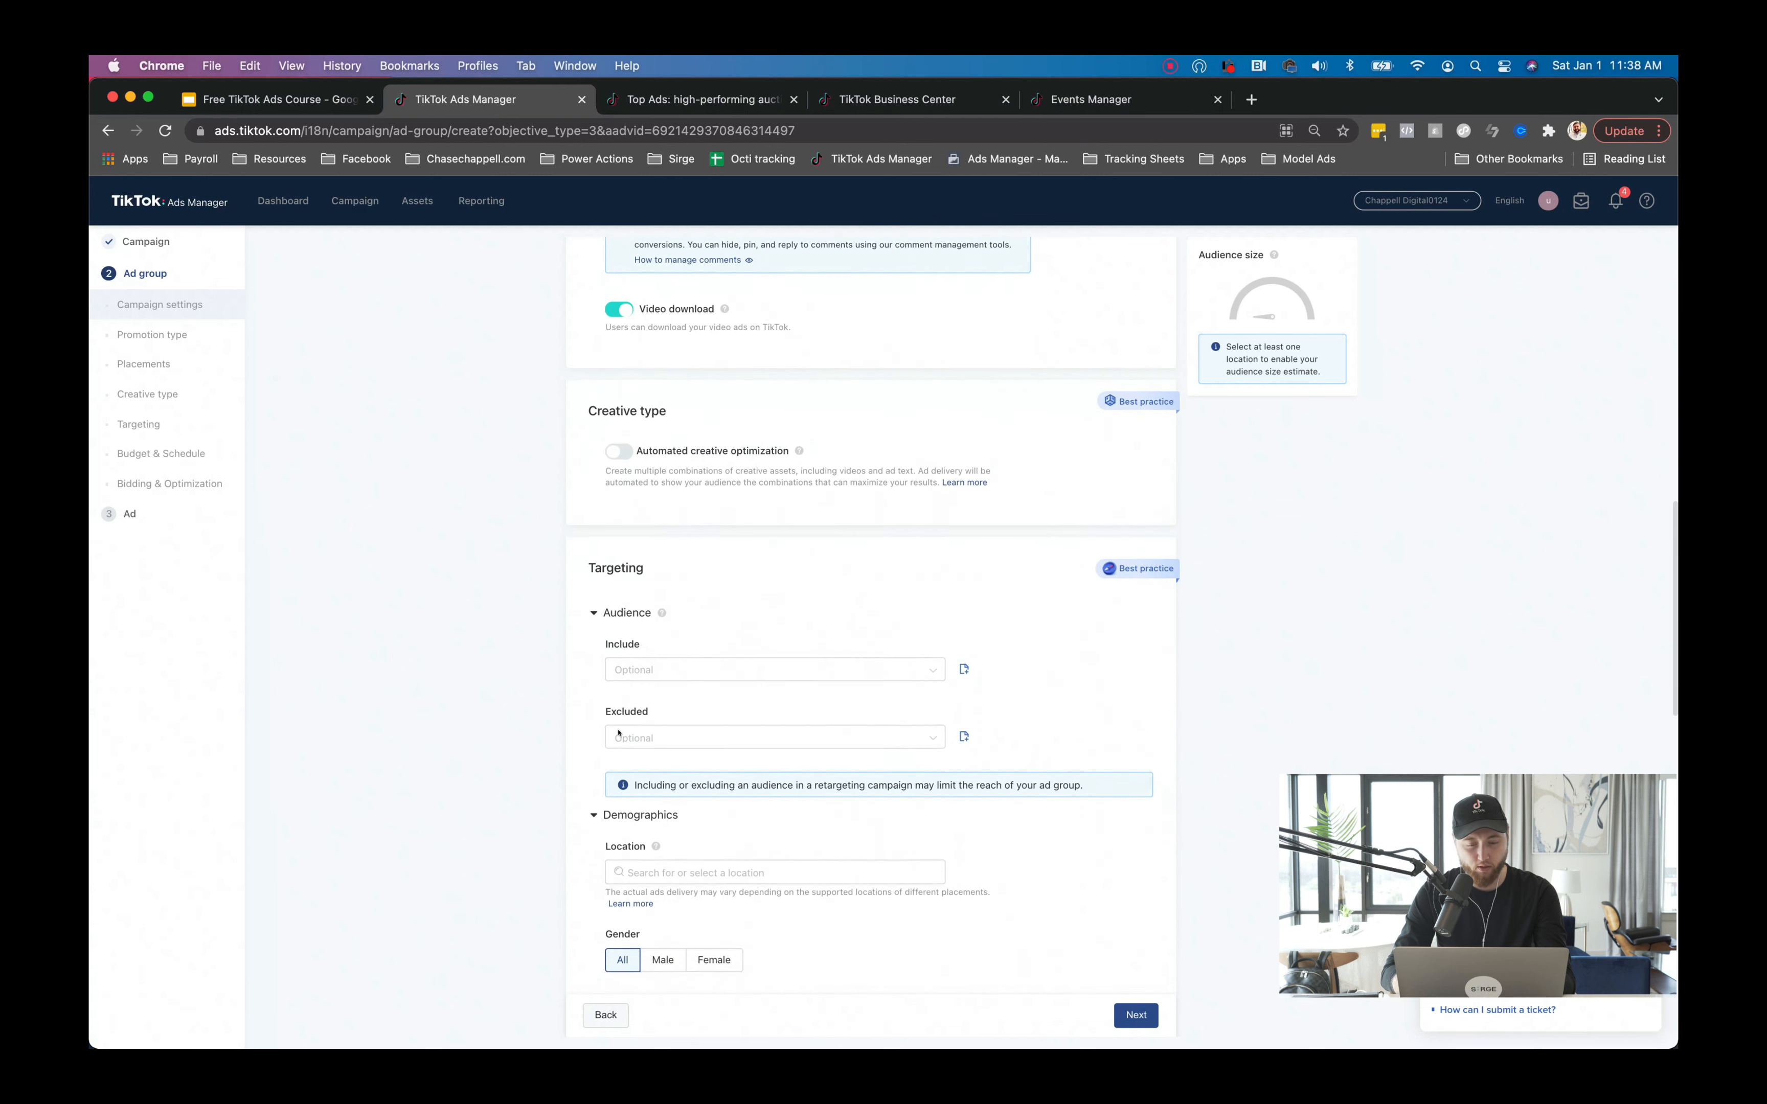
{"action": "scroll", "coordinate": [619, 732], "scroll_direction": "down", "scroll_amount": 2}
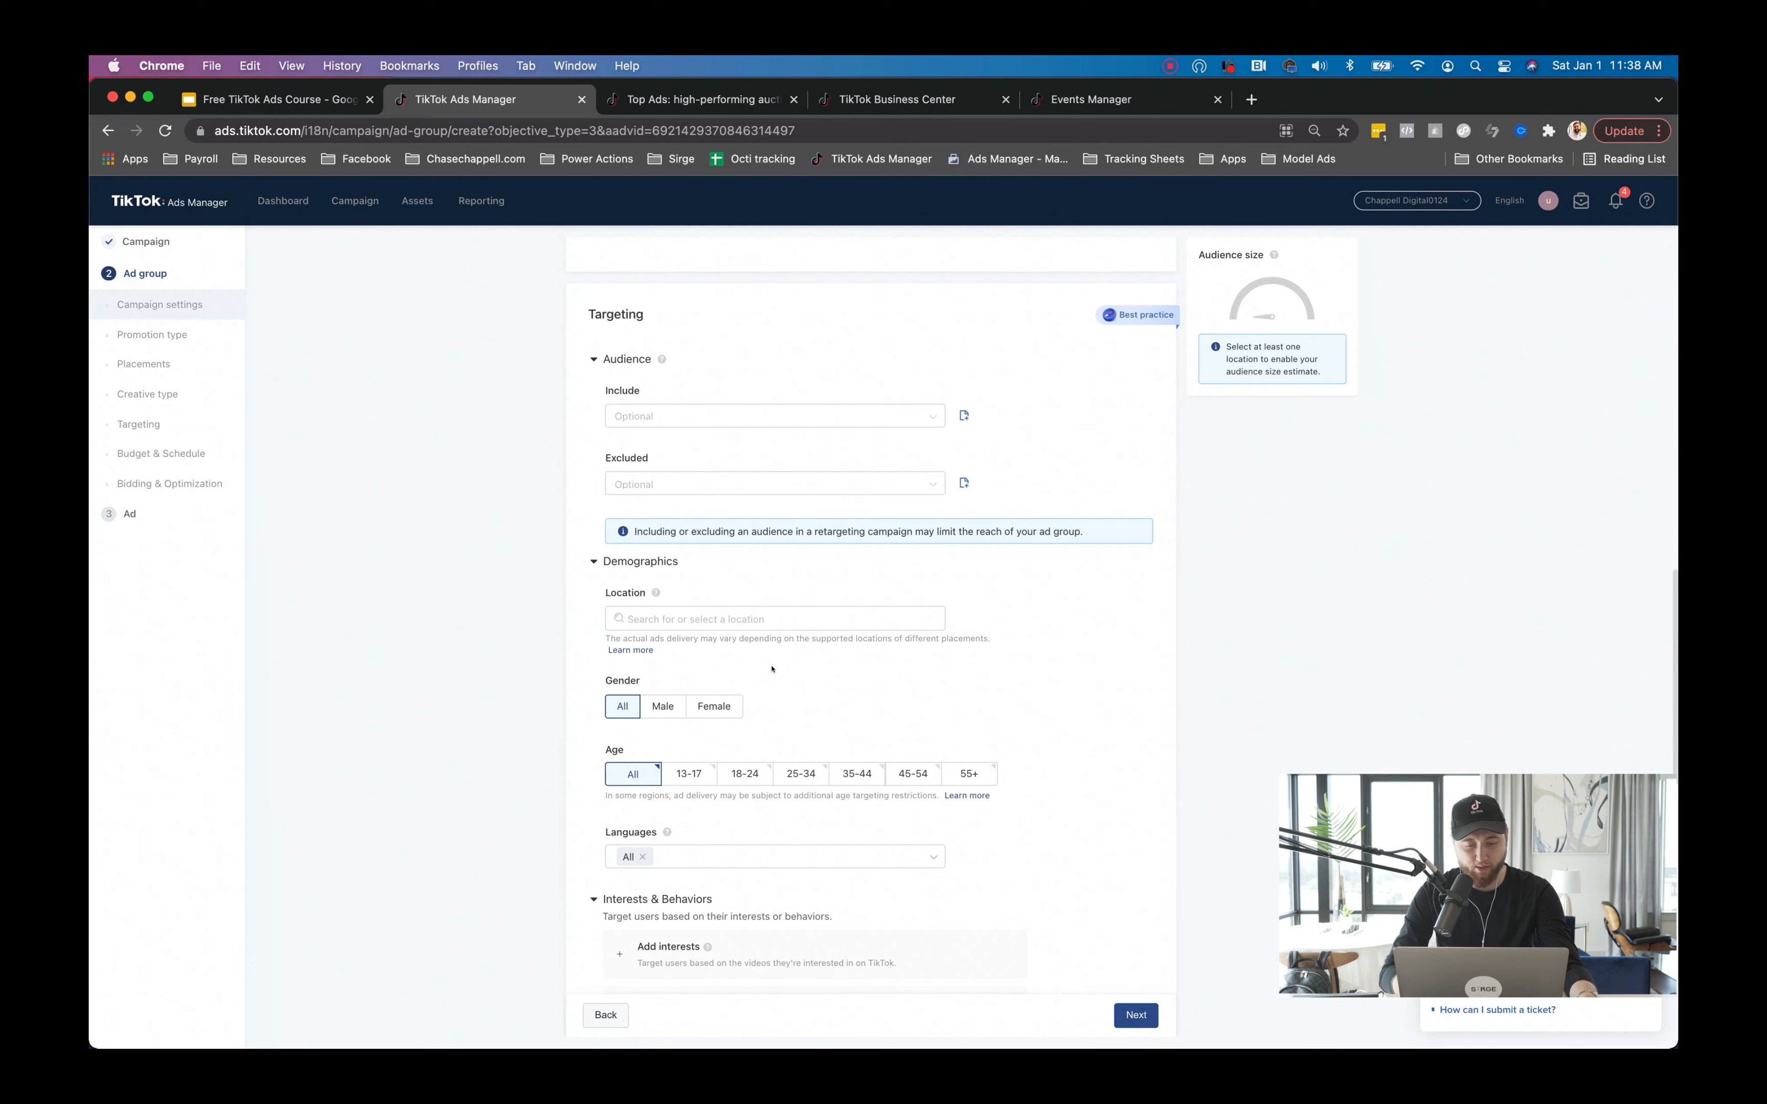
{"action": "left_click", "coordinate": [745, 774]}
{"action": "left_click", "coordinate": [801, 774]}
{"action": "left_click", "coordinate": [857, 774]}
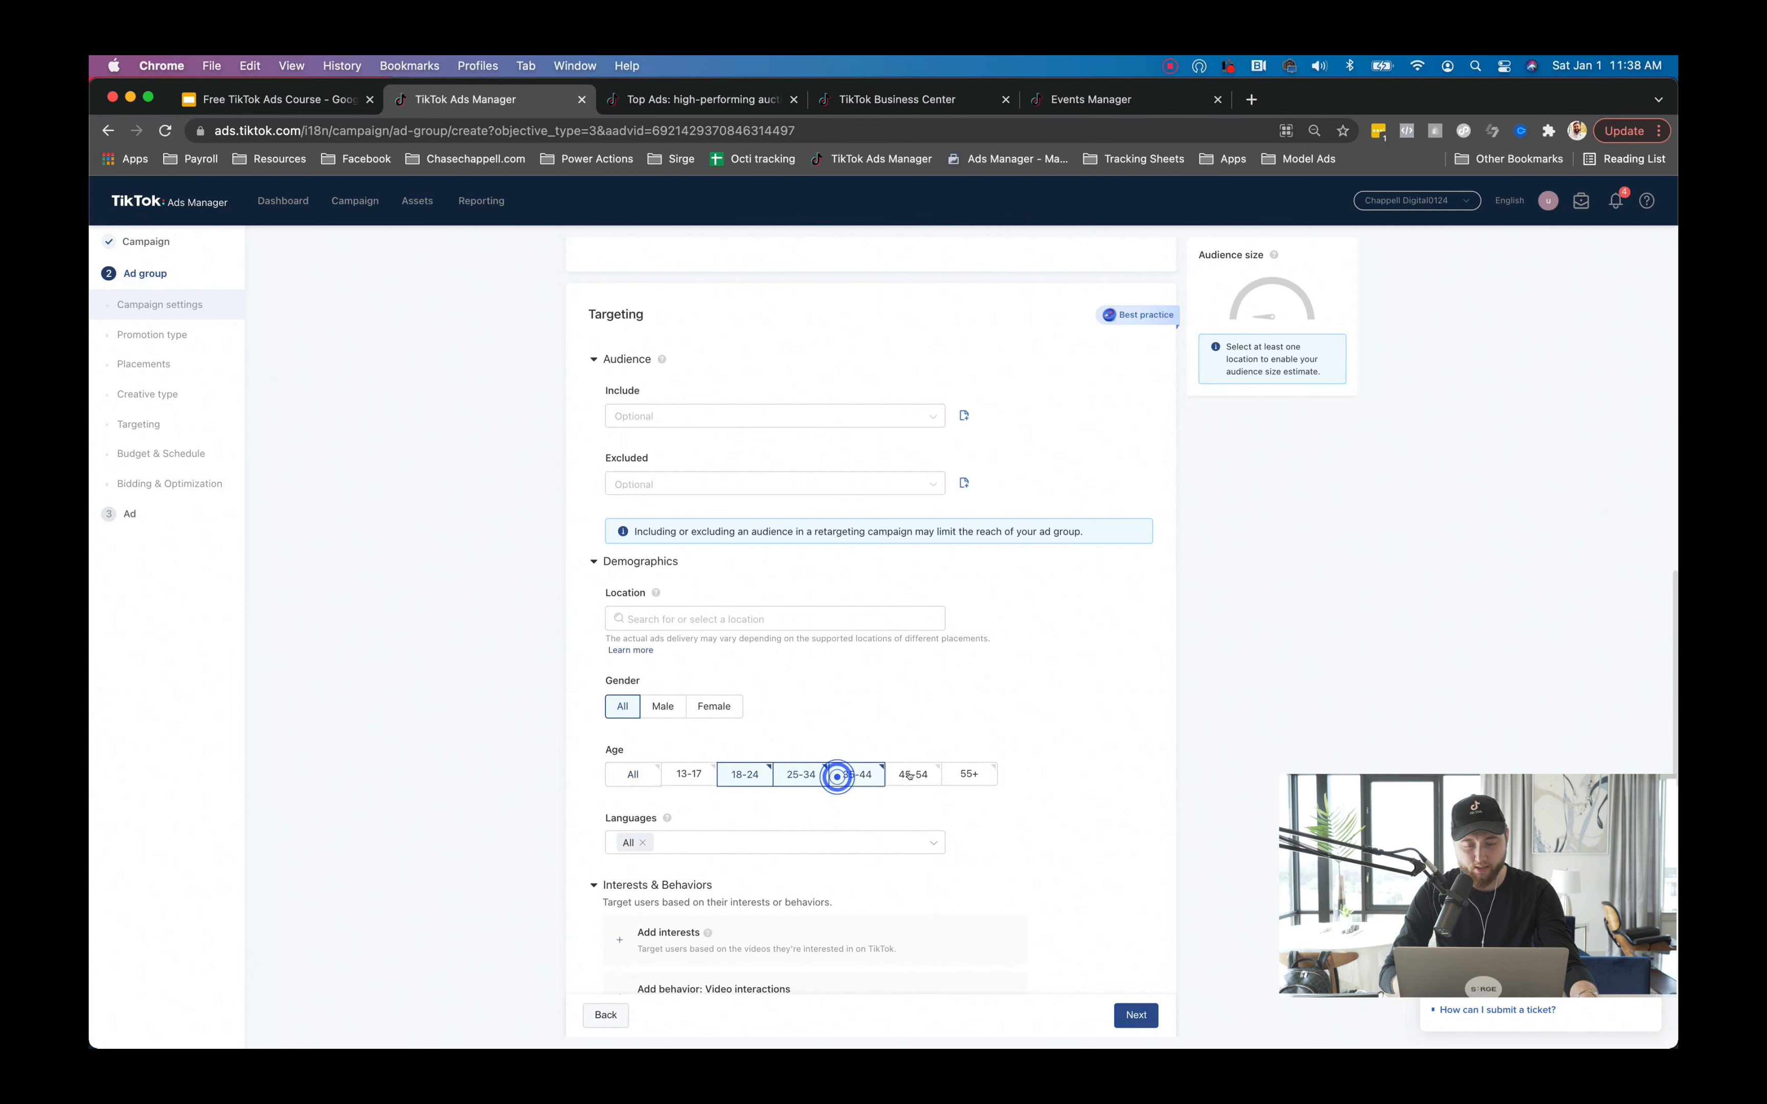
{"action": "left_click", "coordinate": [913, 774]}
{"action": "left_click", "coordinate": [977, 775]}
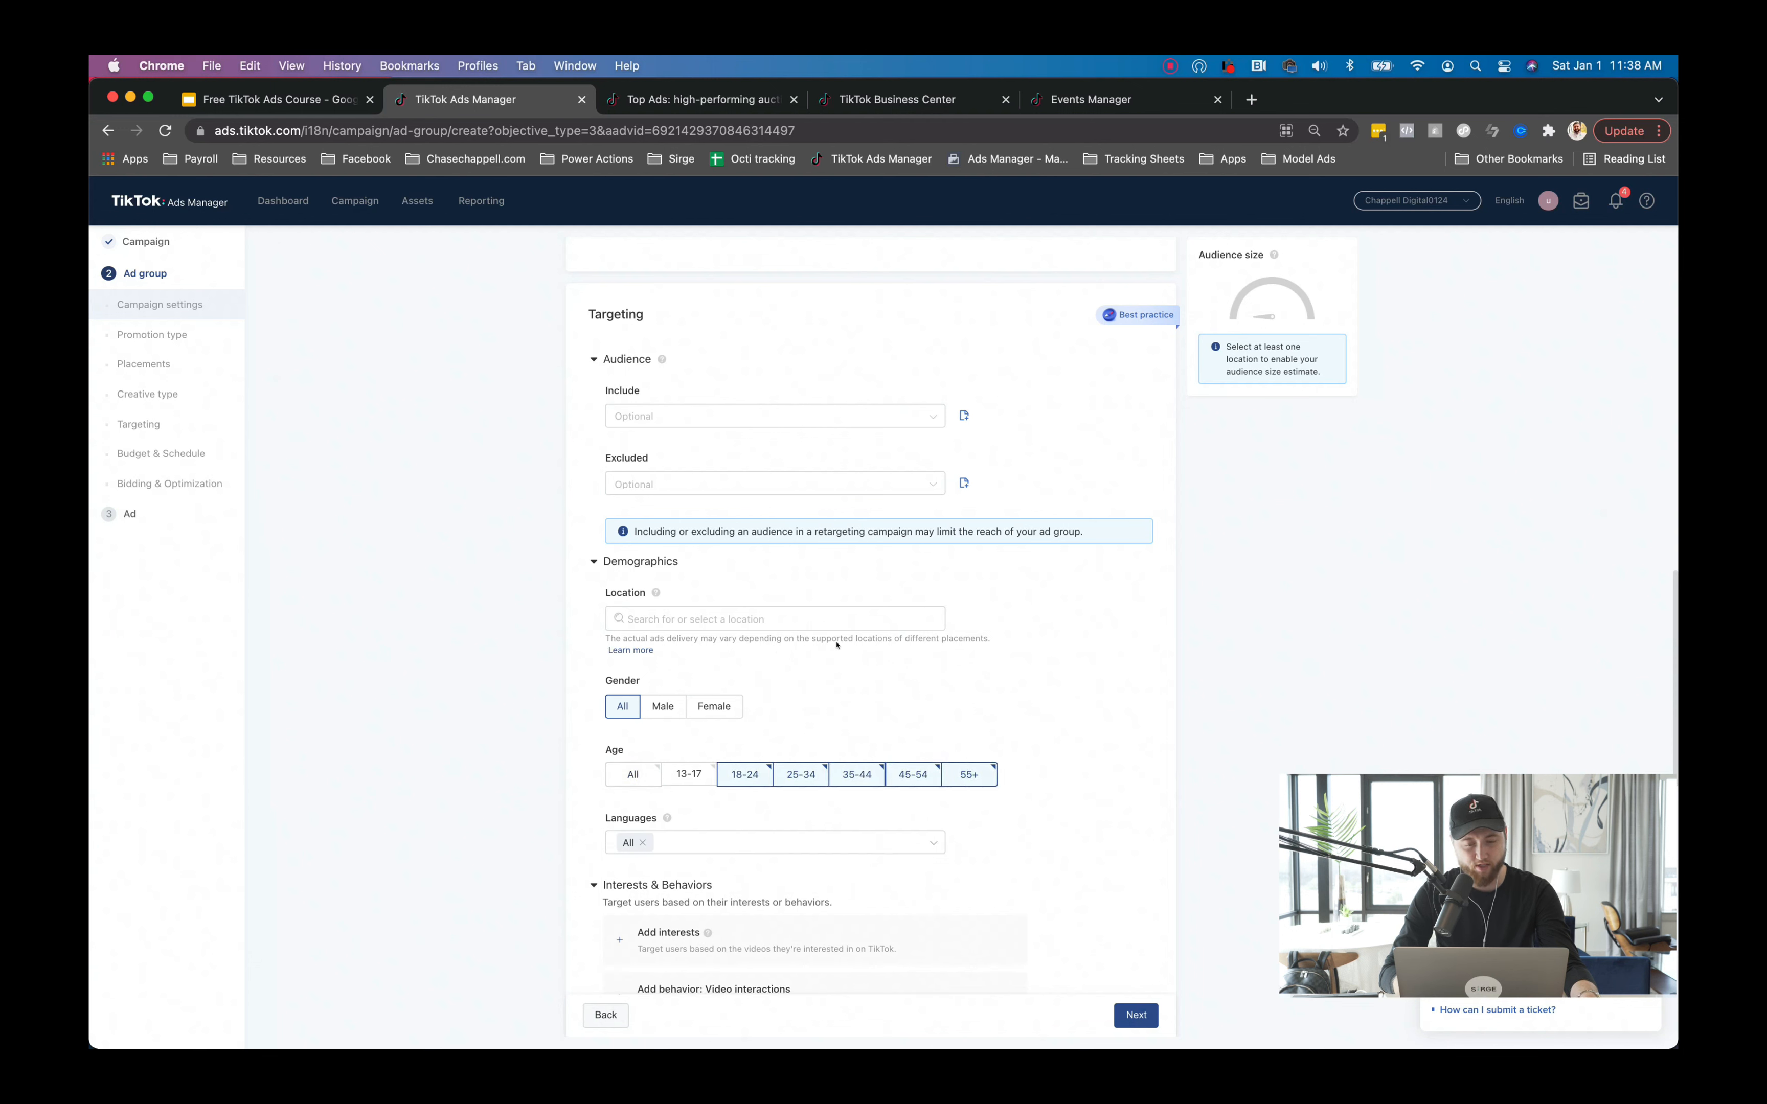
Search the targeting locations for "united" and add United States.
{"action": "left_click", "coordinate": [822, 617]}
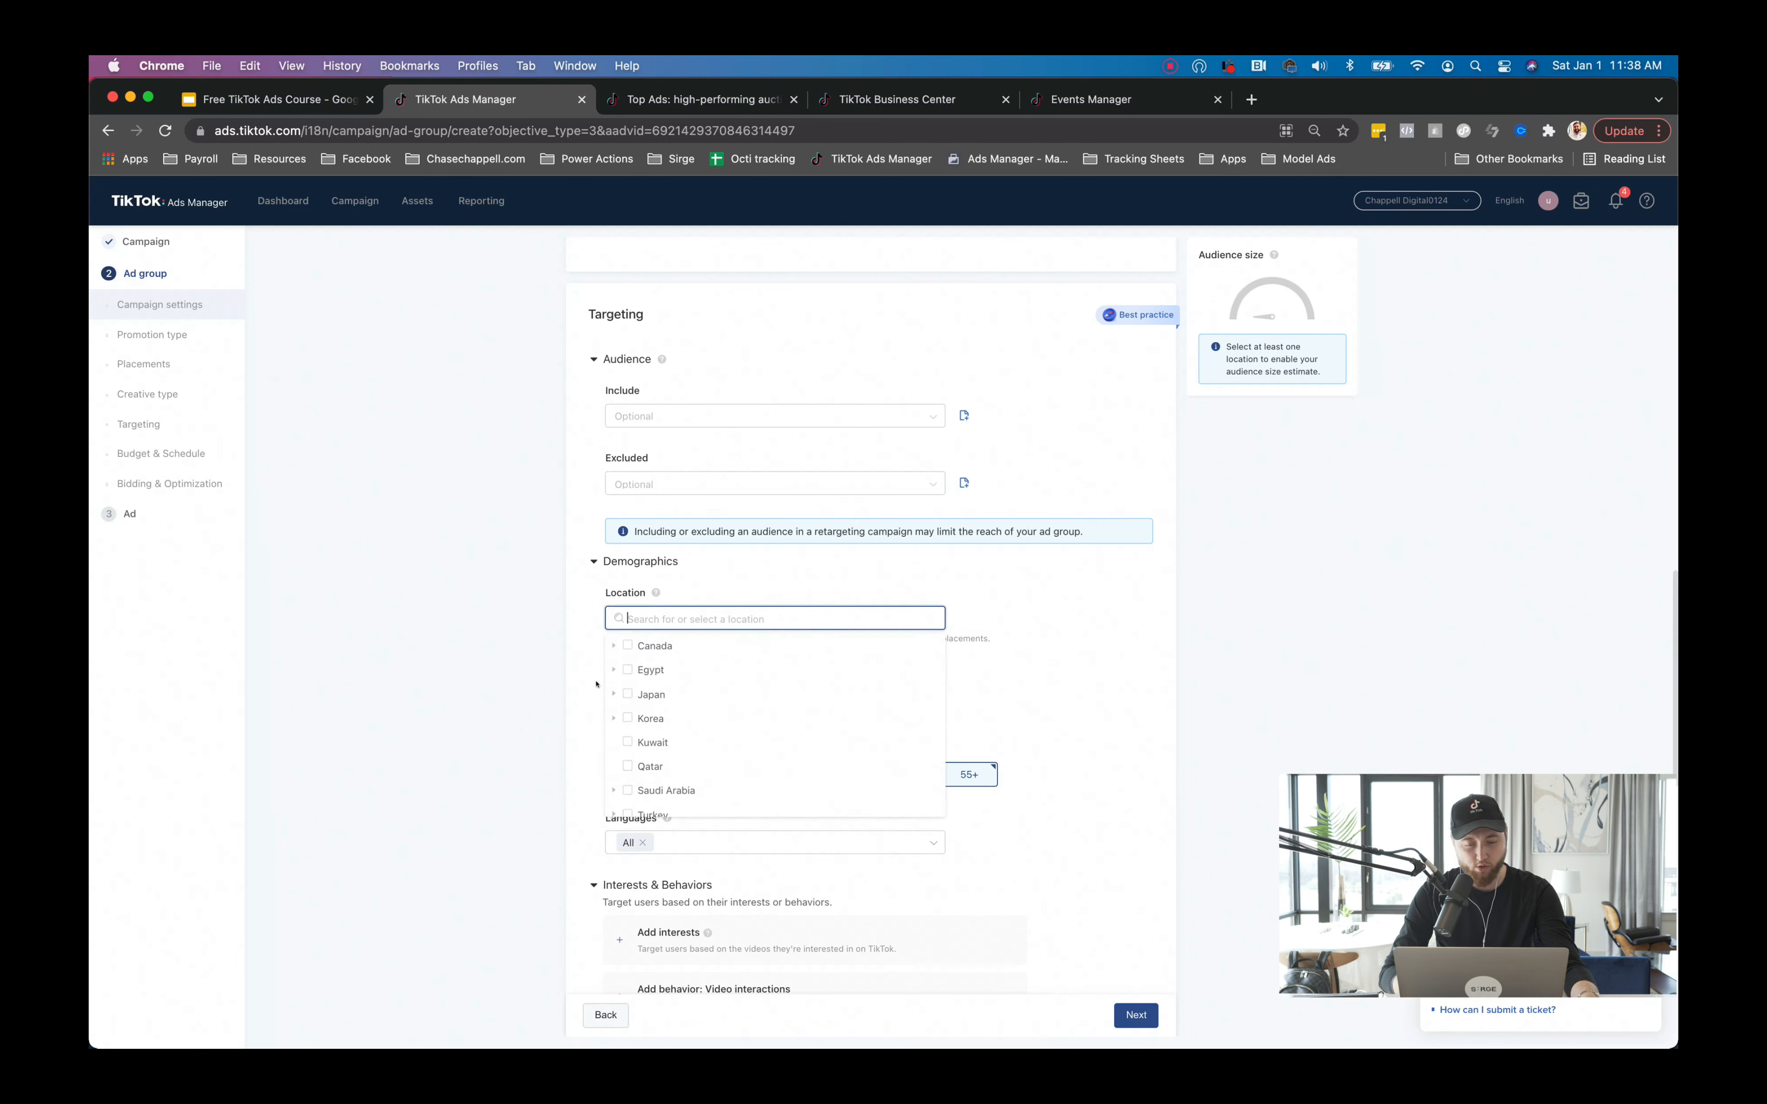
{"action": "type", "text": "united"}
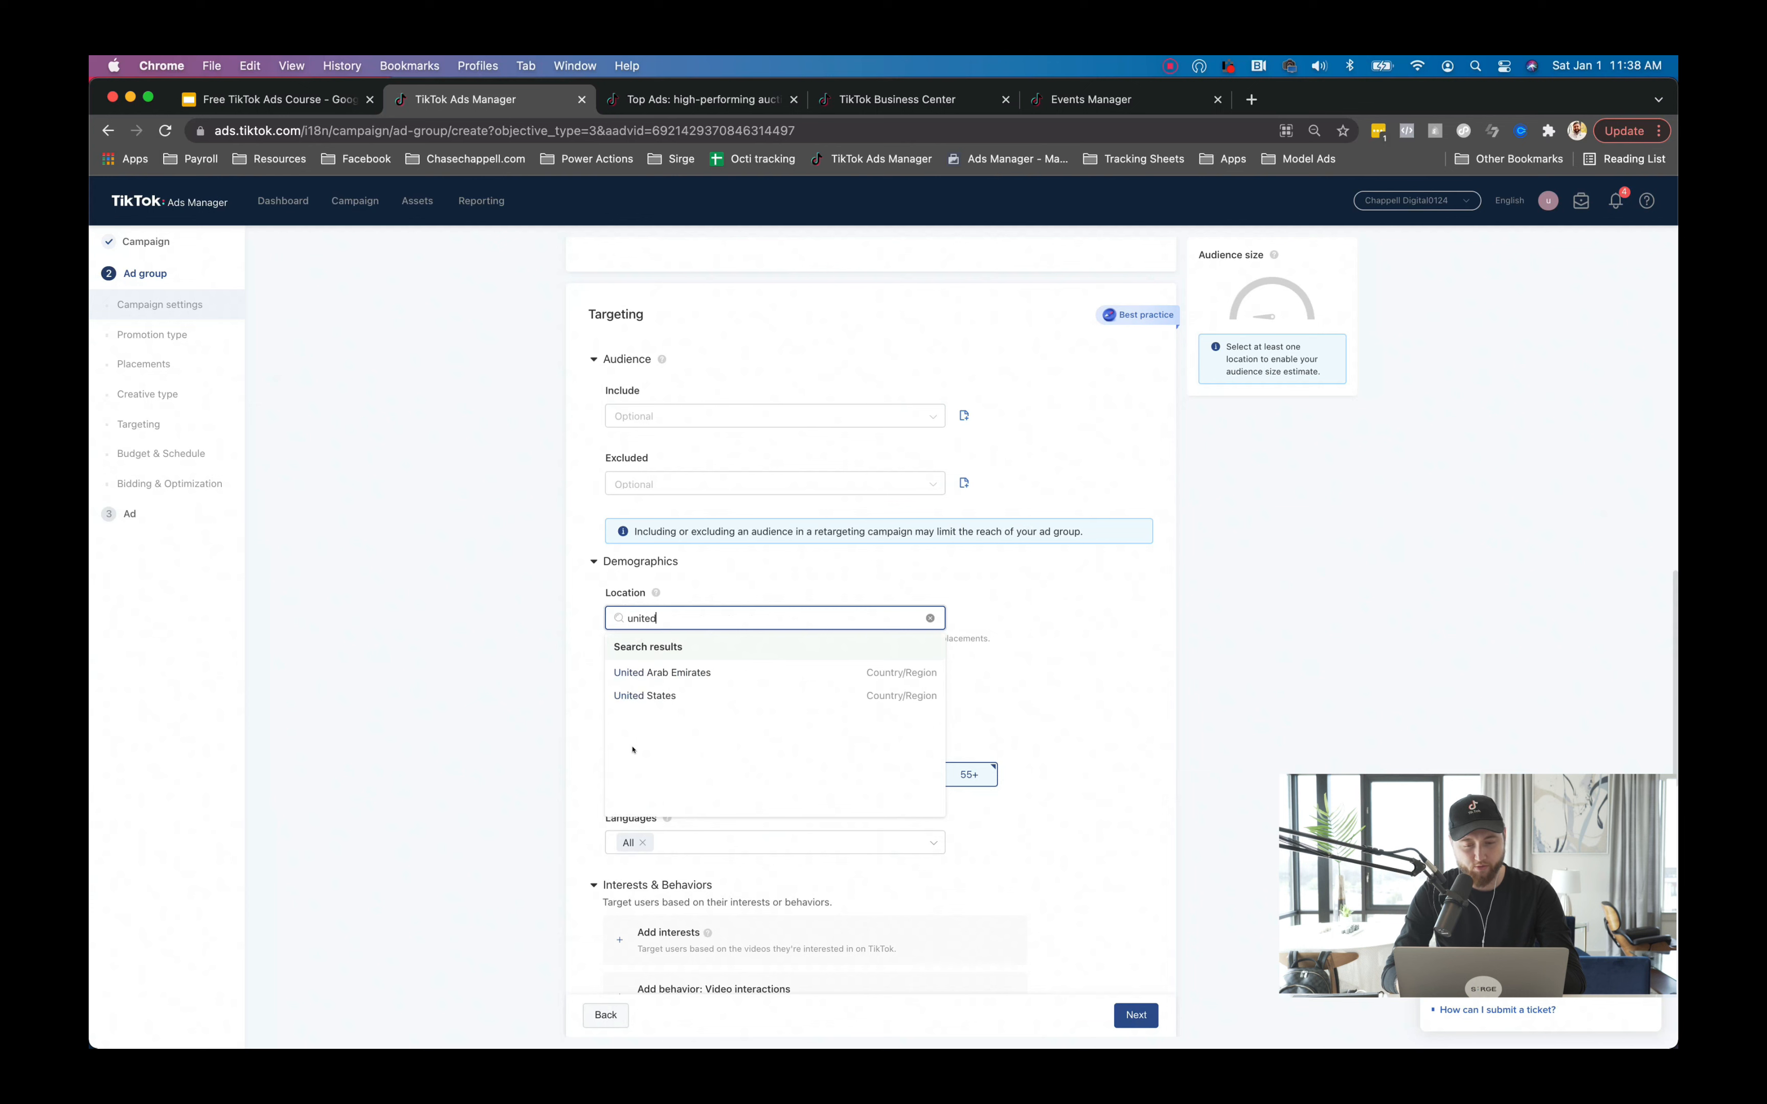
{"action": "left_click", "coordinate": [708, 695]}
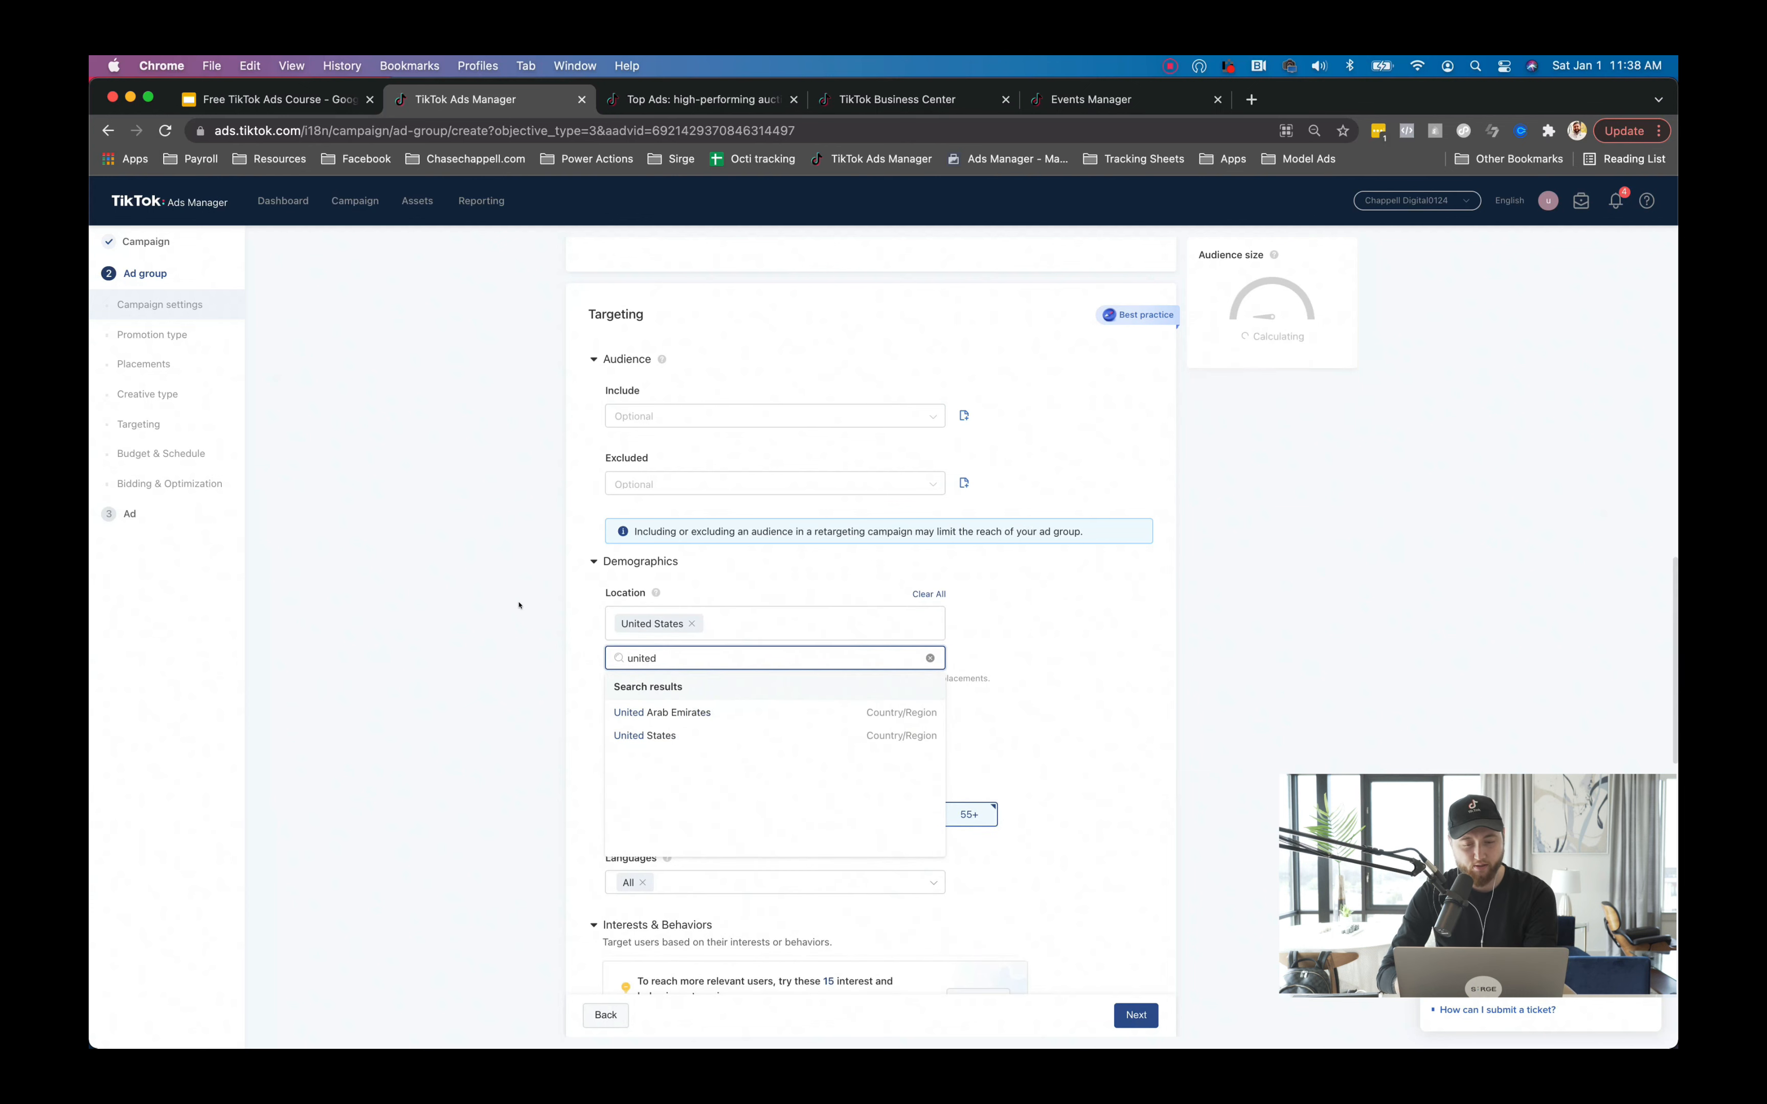
{"action": "left_click", "coordinate": [530, 621]}
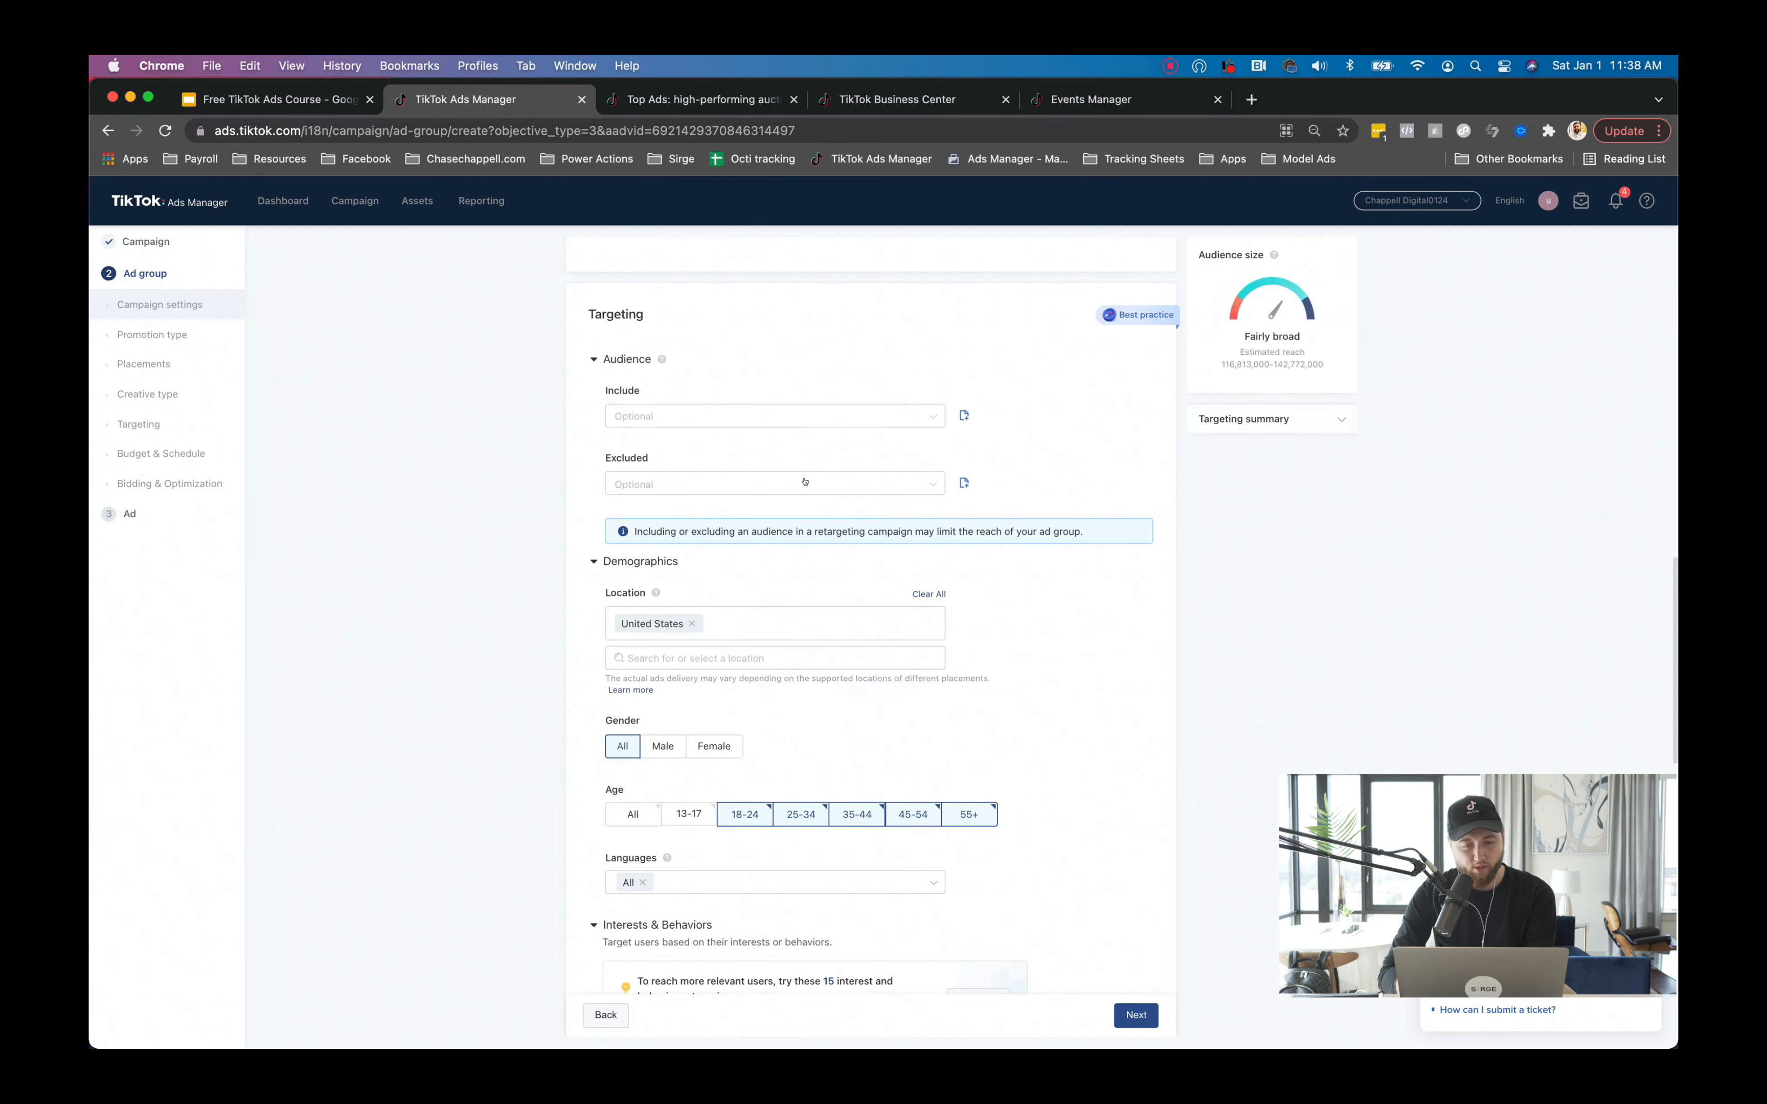
Set the ad group's daily budget to 20 USD.
{"action": "scroll", "coordinate": [854, 687], "scroll_direction": "down", "scroll_amount": 3}
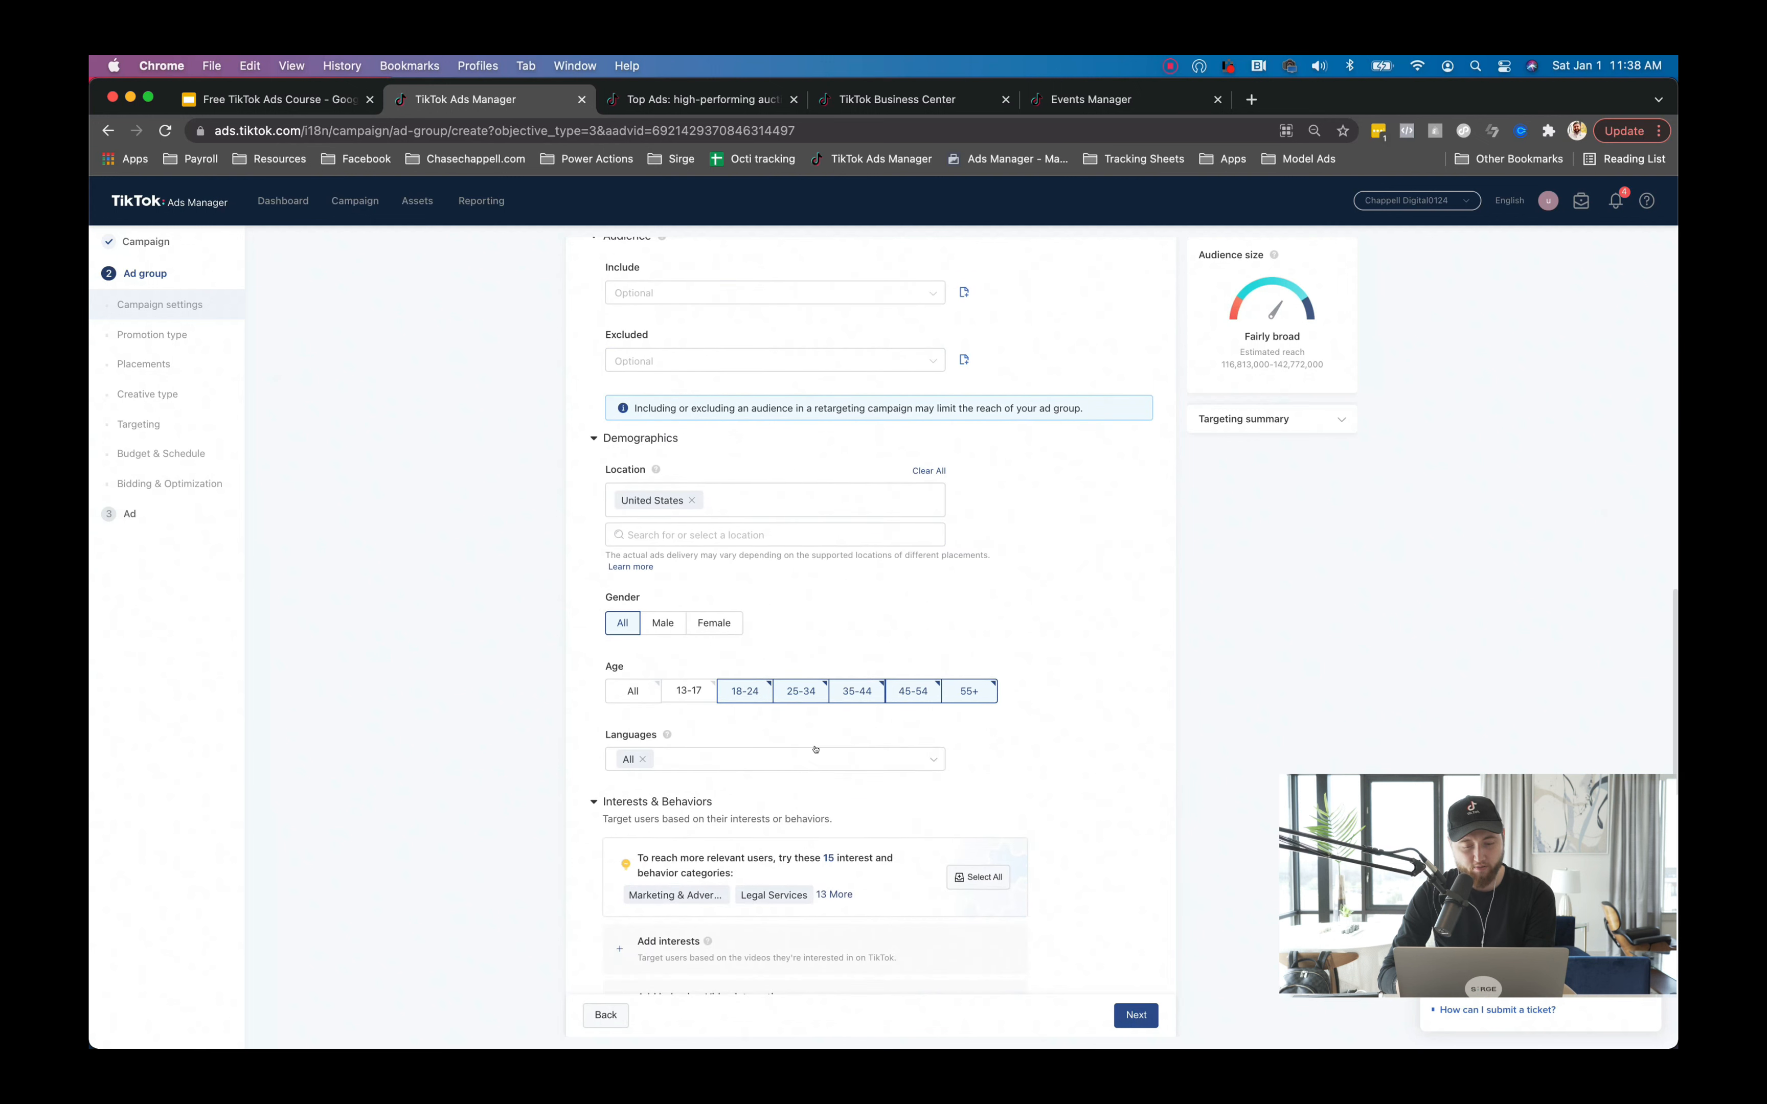
{"action": "scroll", "coordinate": [812, 751], "scroll_direction": "down", "scroll_amount": 3}
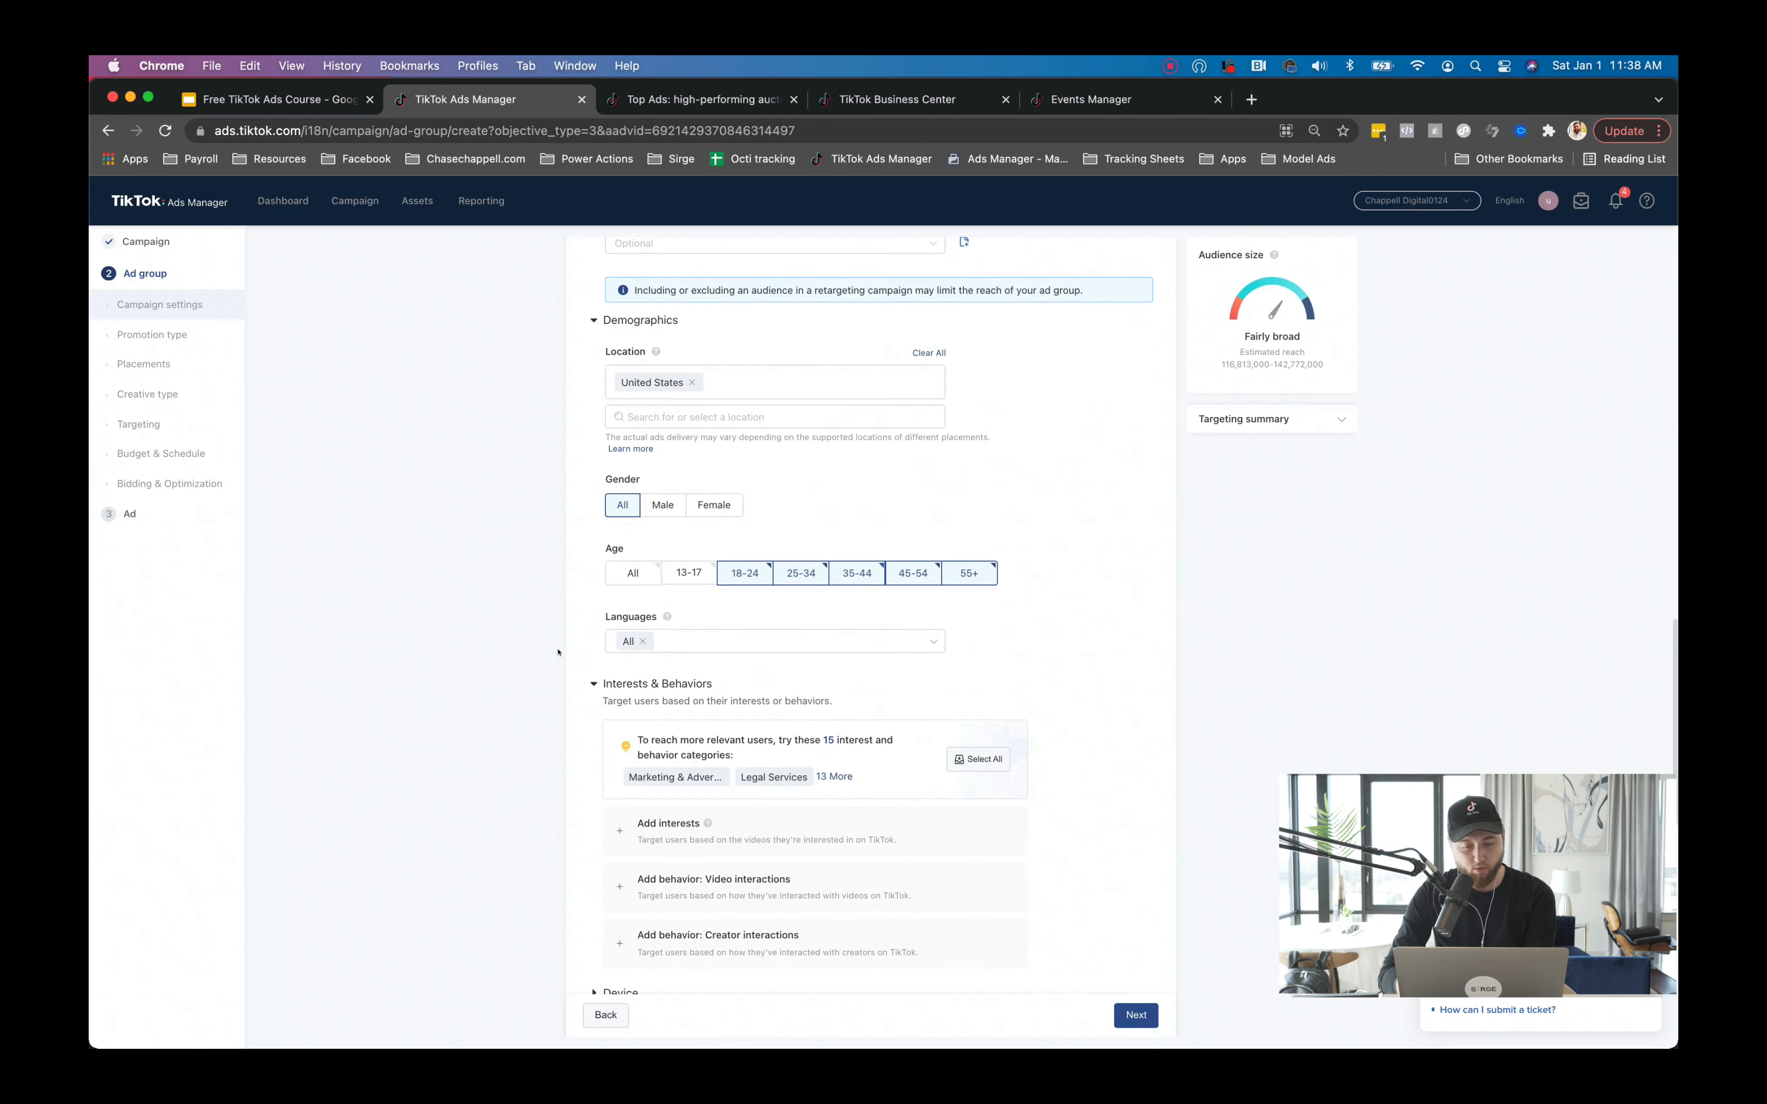
{"action": "scroll", "coordinate": [876, 763], "scroll_direction": "down", "scroll_amount": 5}
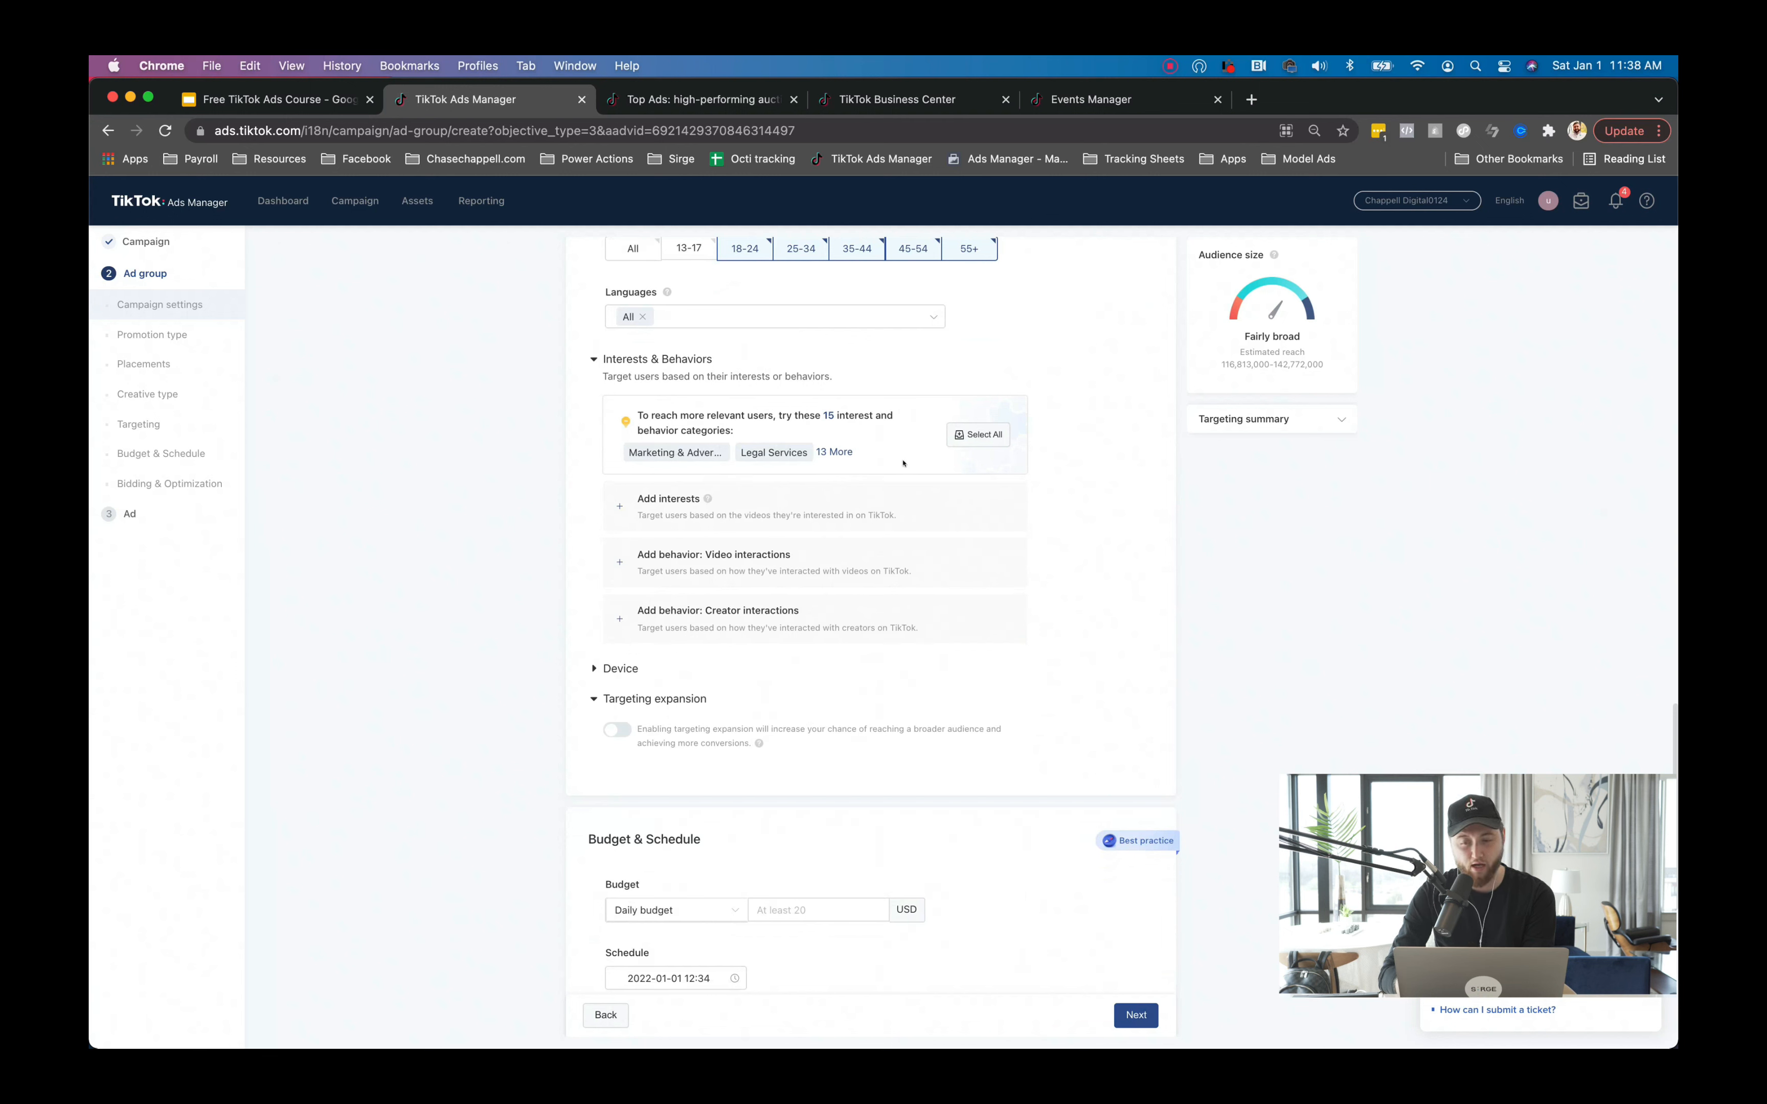
{"action": "scroll", "coordinate": [840, 658], "scroll_direction": "down", "scroll_amount": 1}
{"action": "scroll", "coordinate": [822, 717], "scroll_direction": "down", "scroll_amount": 1}
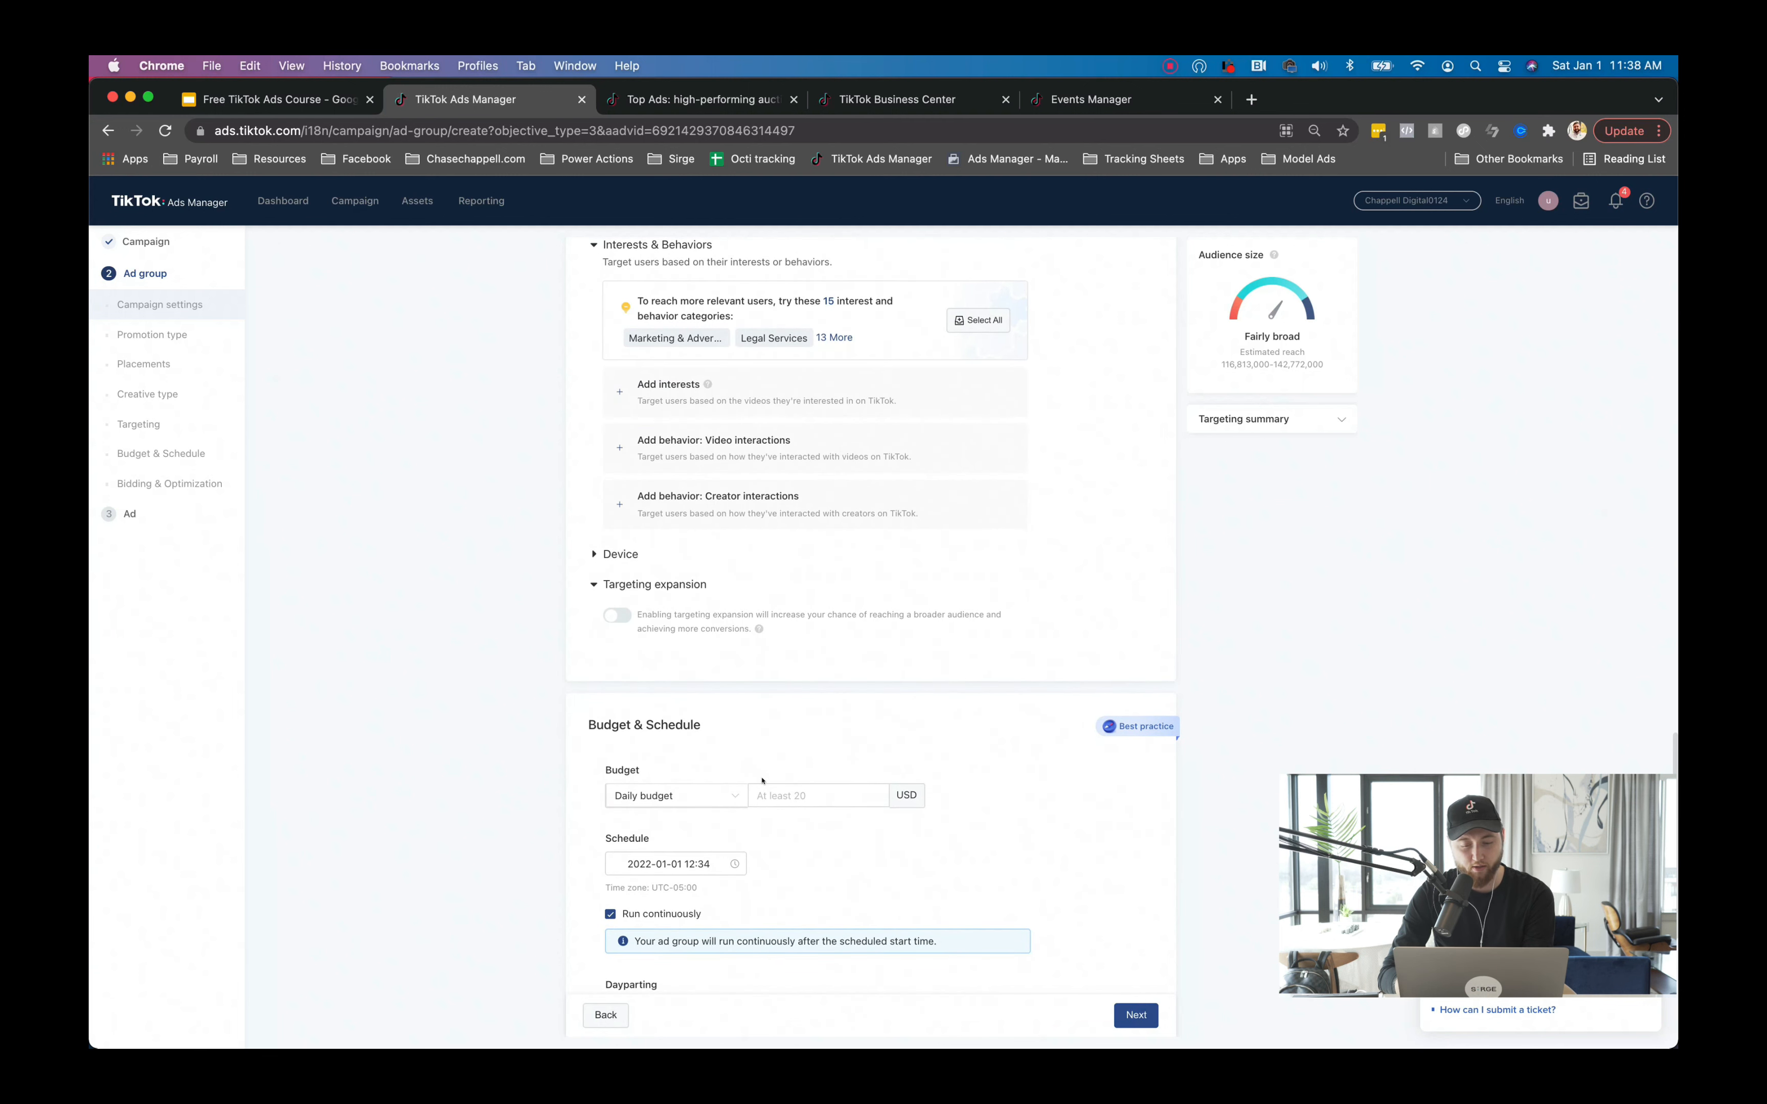
{"action": "left_click", "coordinate": [774, 796]}
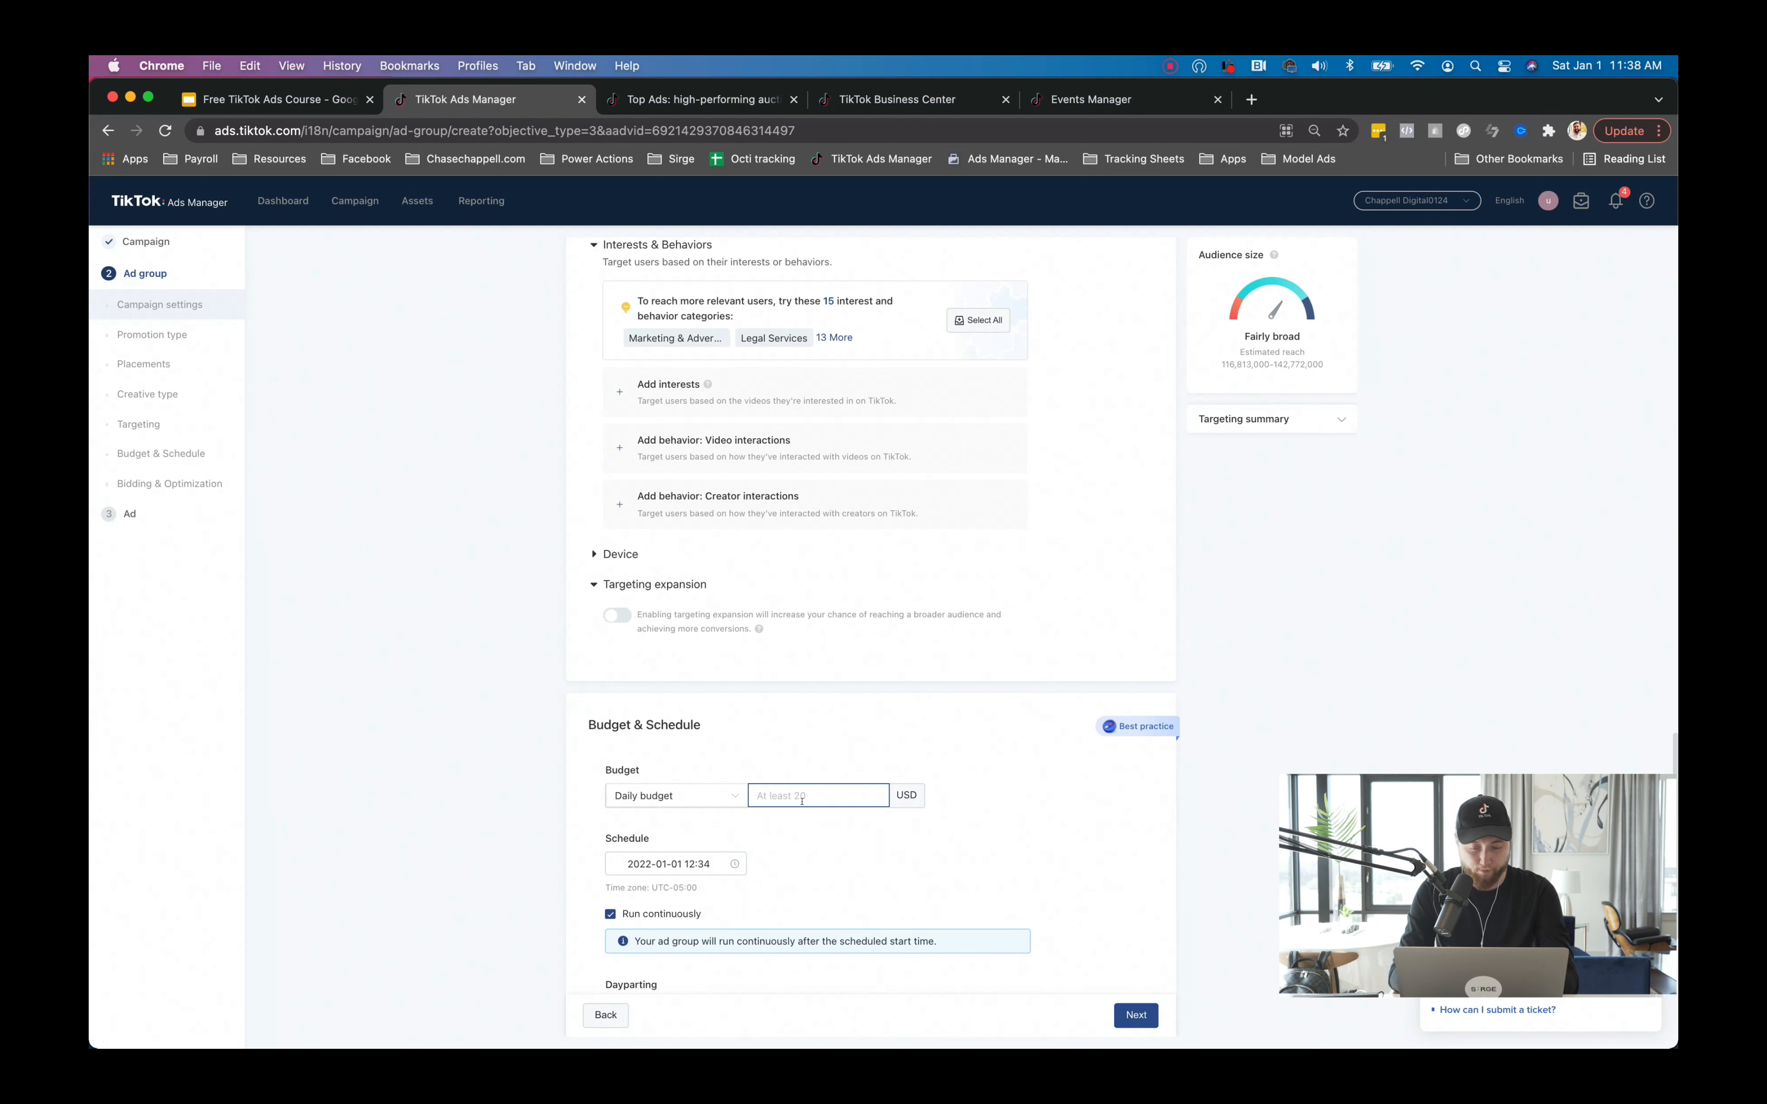
{"action": "type", "text": "20"}
{"action": "left_click", "coordinate": [804, 767]}
Review the optimization goal and bid strategy, including the additional billing event and delivery type options.
{"action": "scroll", "coordinate": [762, 783], "scroll_direction": "down", "scroll_amount": 5}
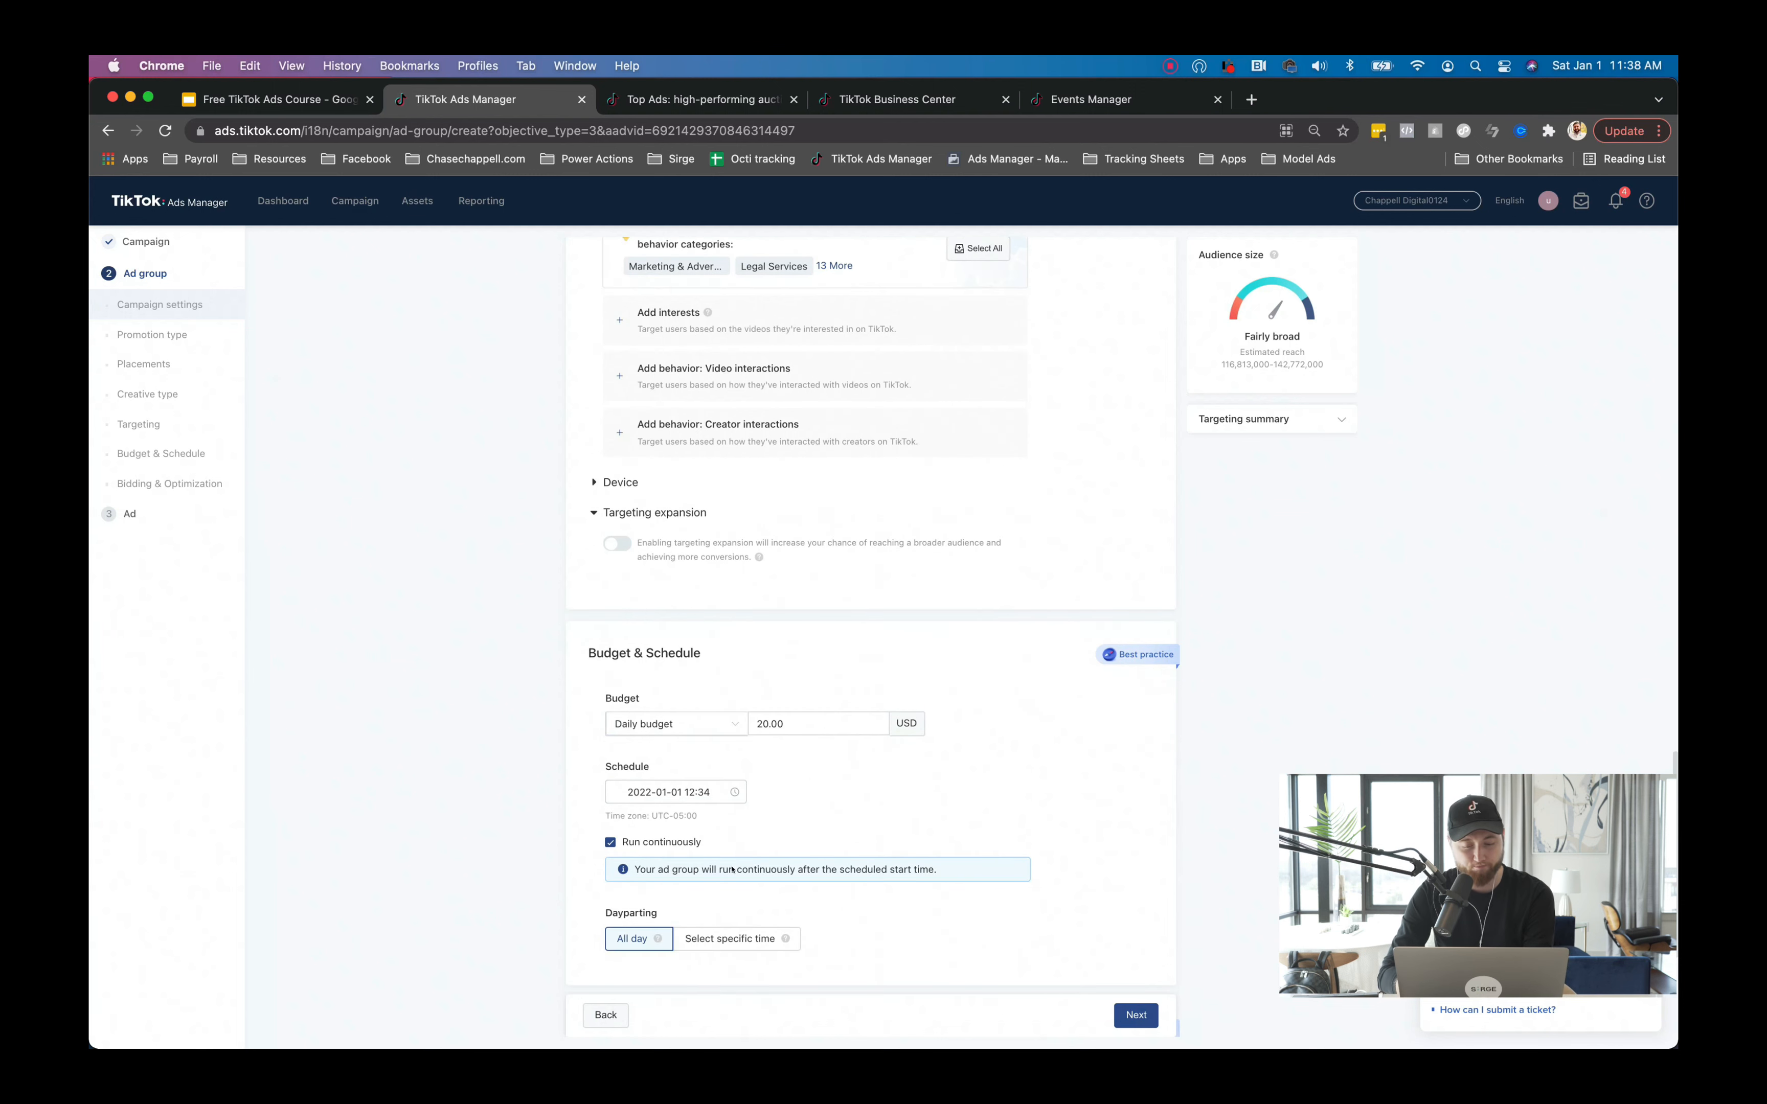
{"action": "scroll", "coordinate": [732, 867], "scroll_direction": "down", "scroll_amount": 2}
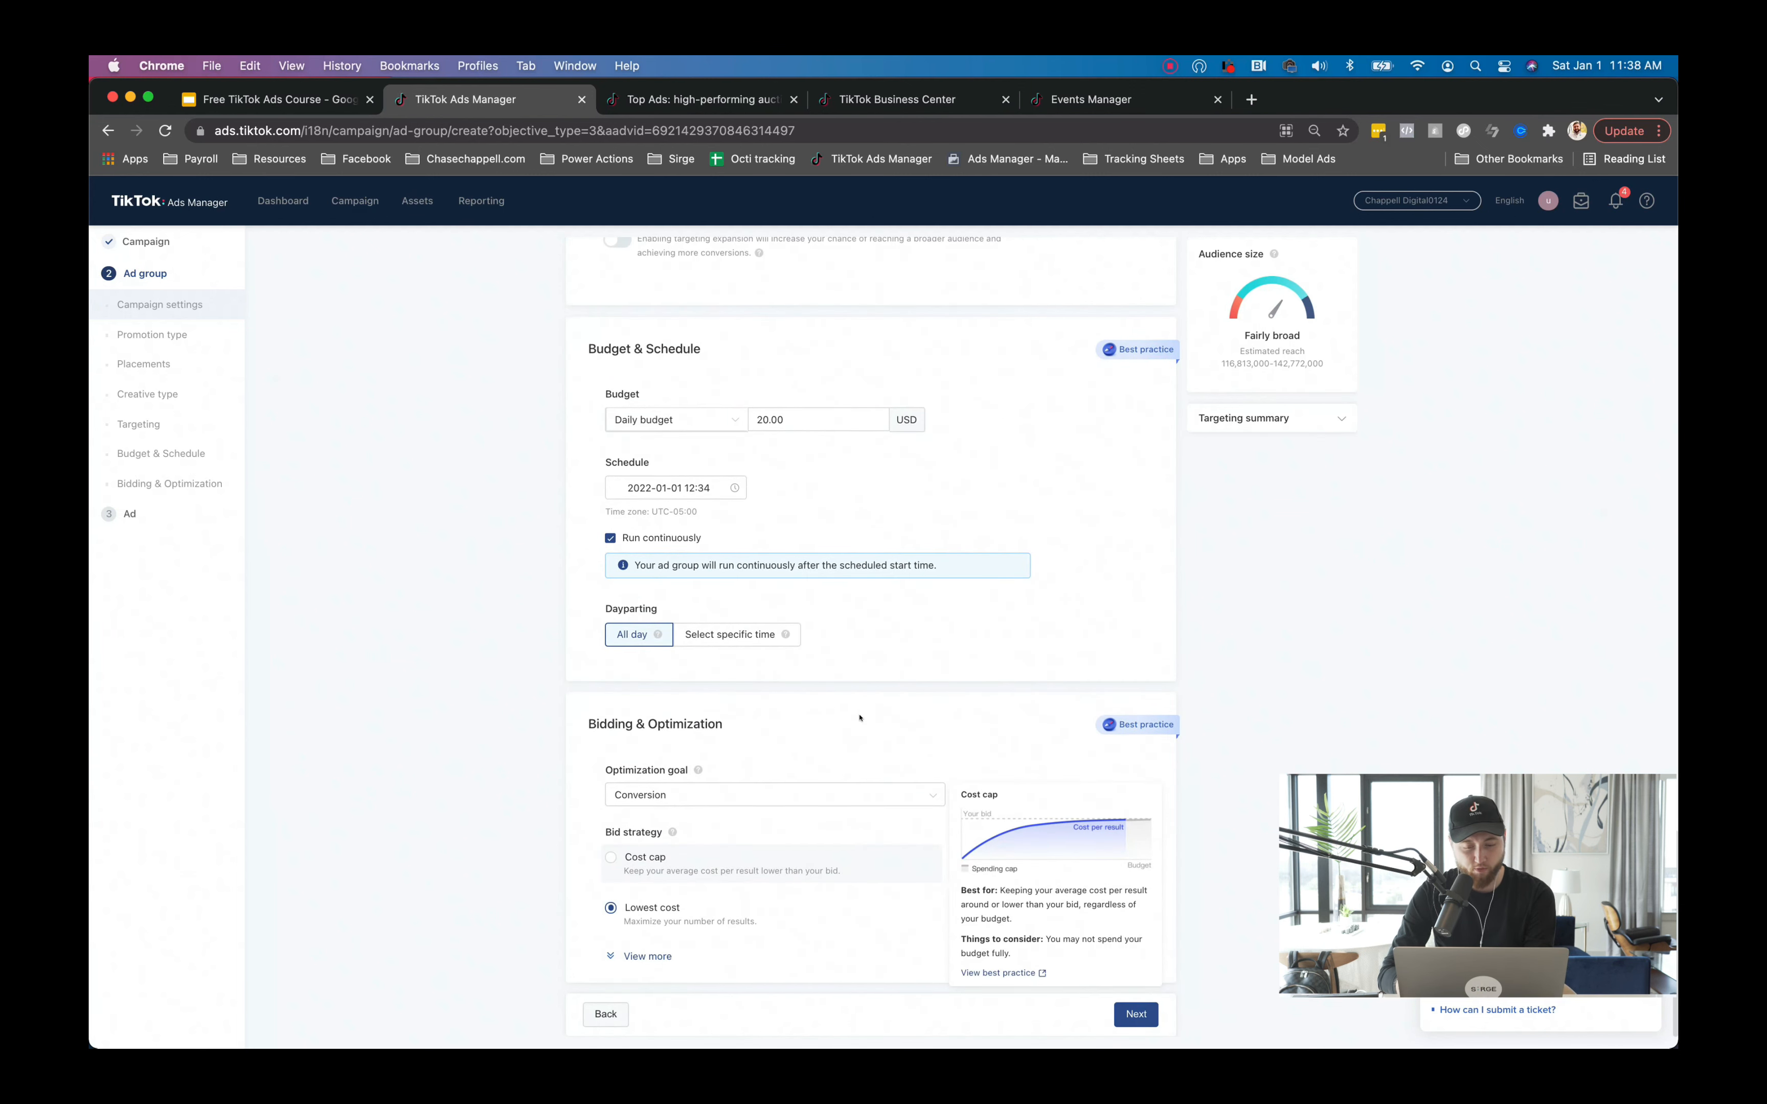
{"action": "left_click", "coordinate": [757, 793]}
{"action": "left_click", "coordinate": [757, 792]}
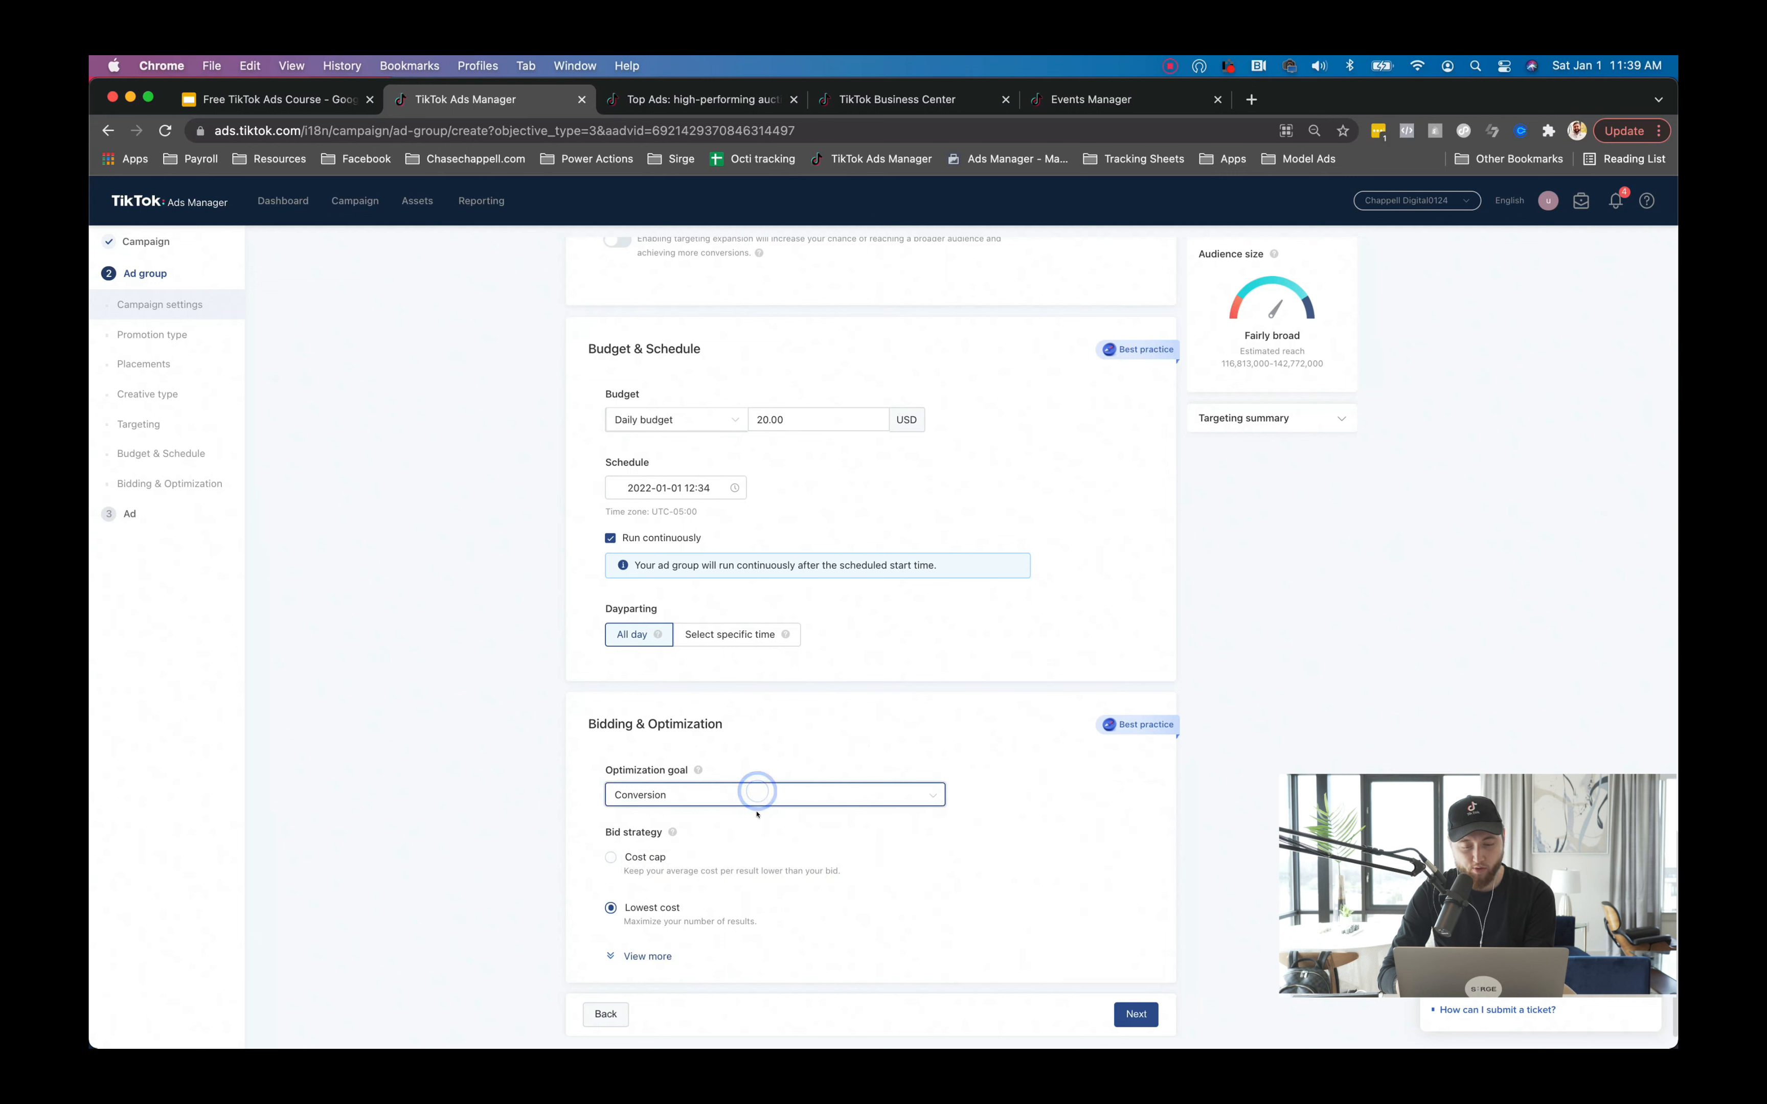
{"action": "double_click", "coordinate": [691, 793]}
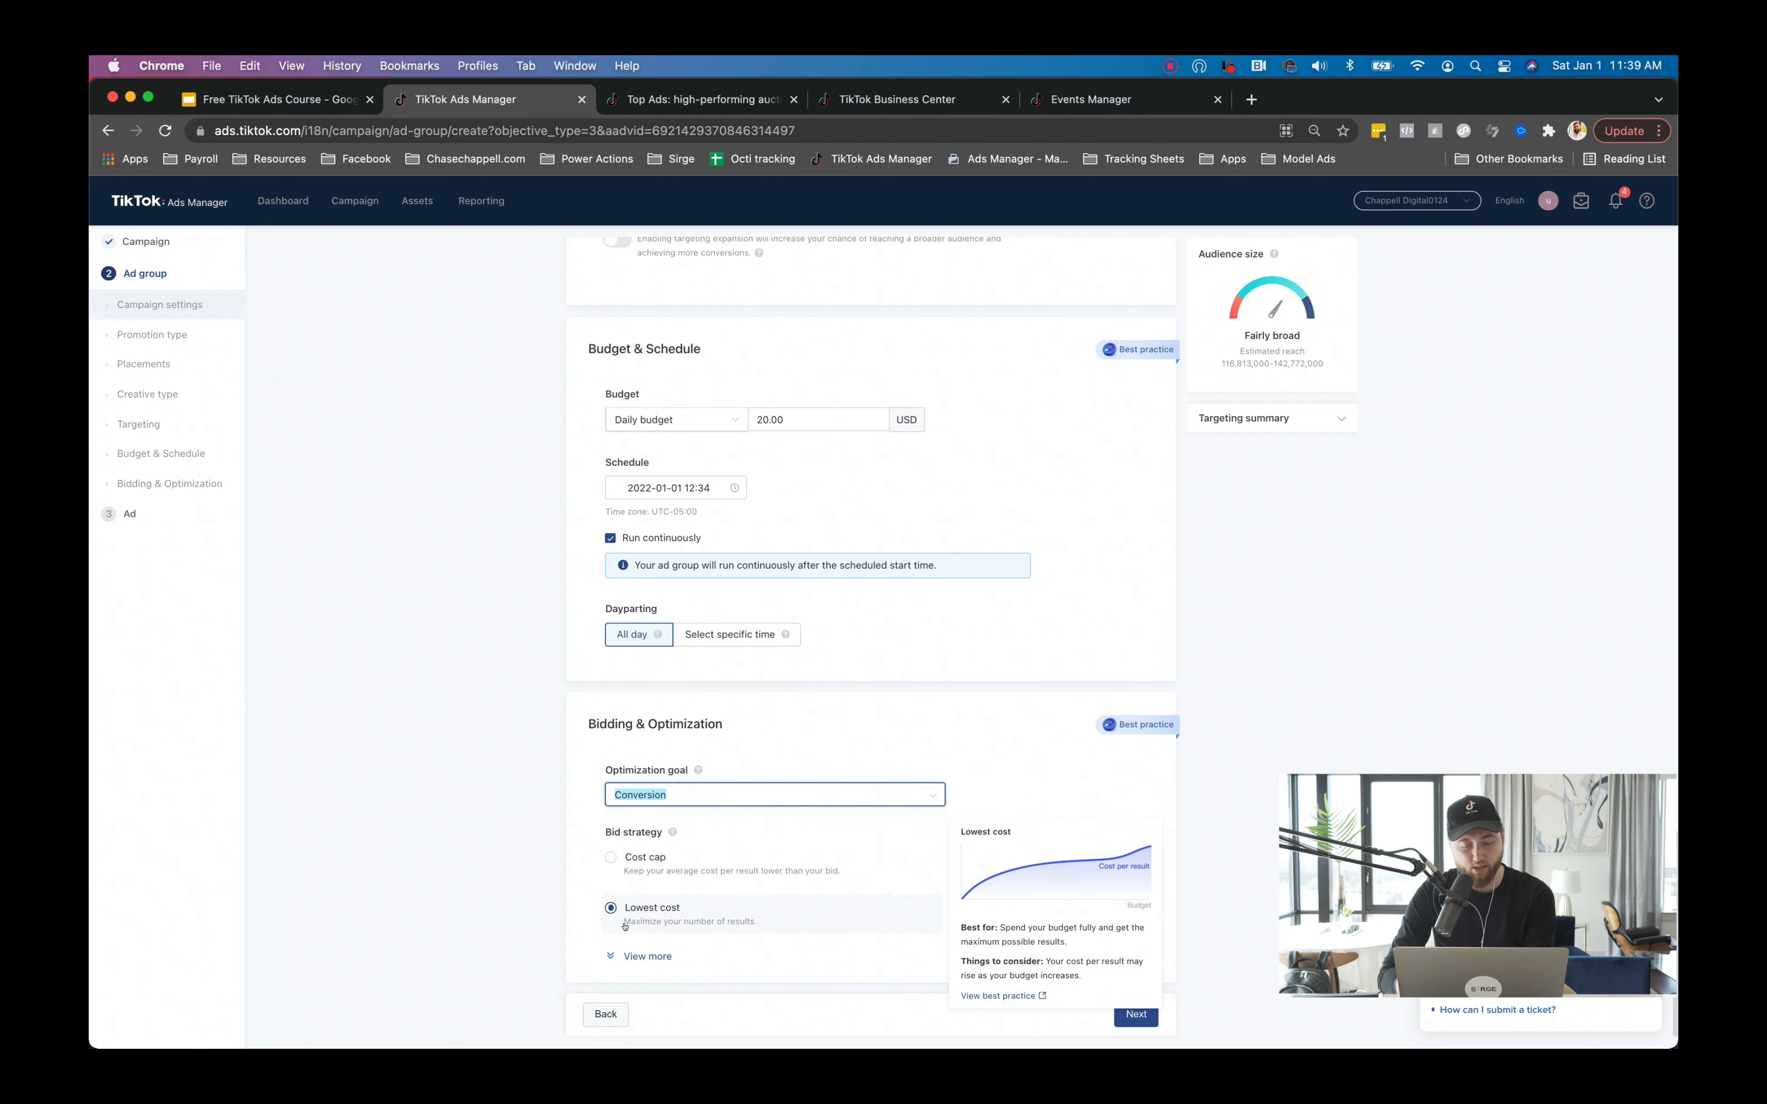
{"action": "left_click", "coordinate": [648, 955]}
{"action": "scroll", "coordinate": [643, 955], "scroll_direction": "down", "scroll_amount": 3}
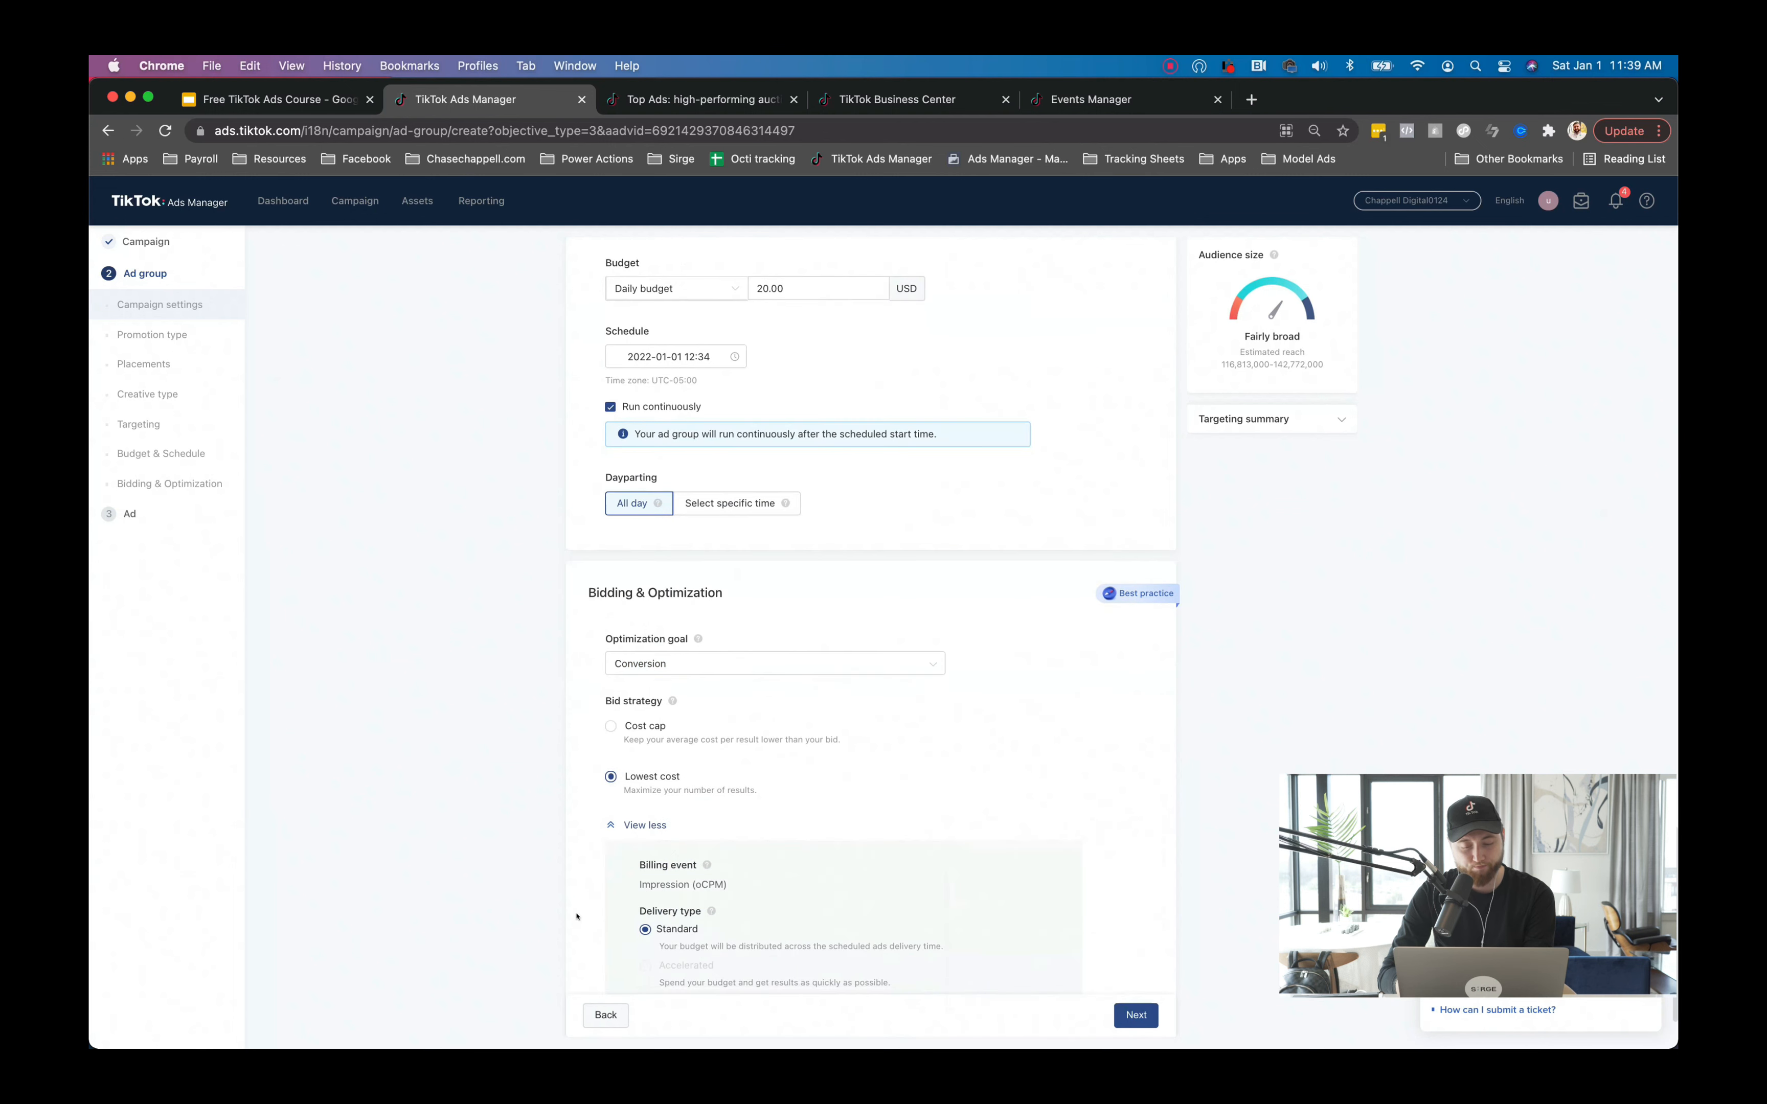
{"action": "left_click", "coordinate": [640, 823]}
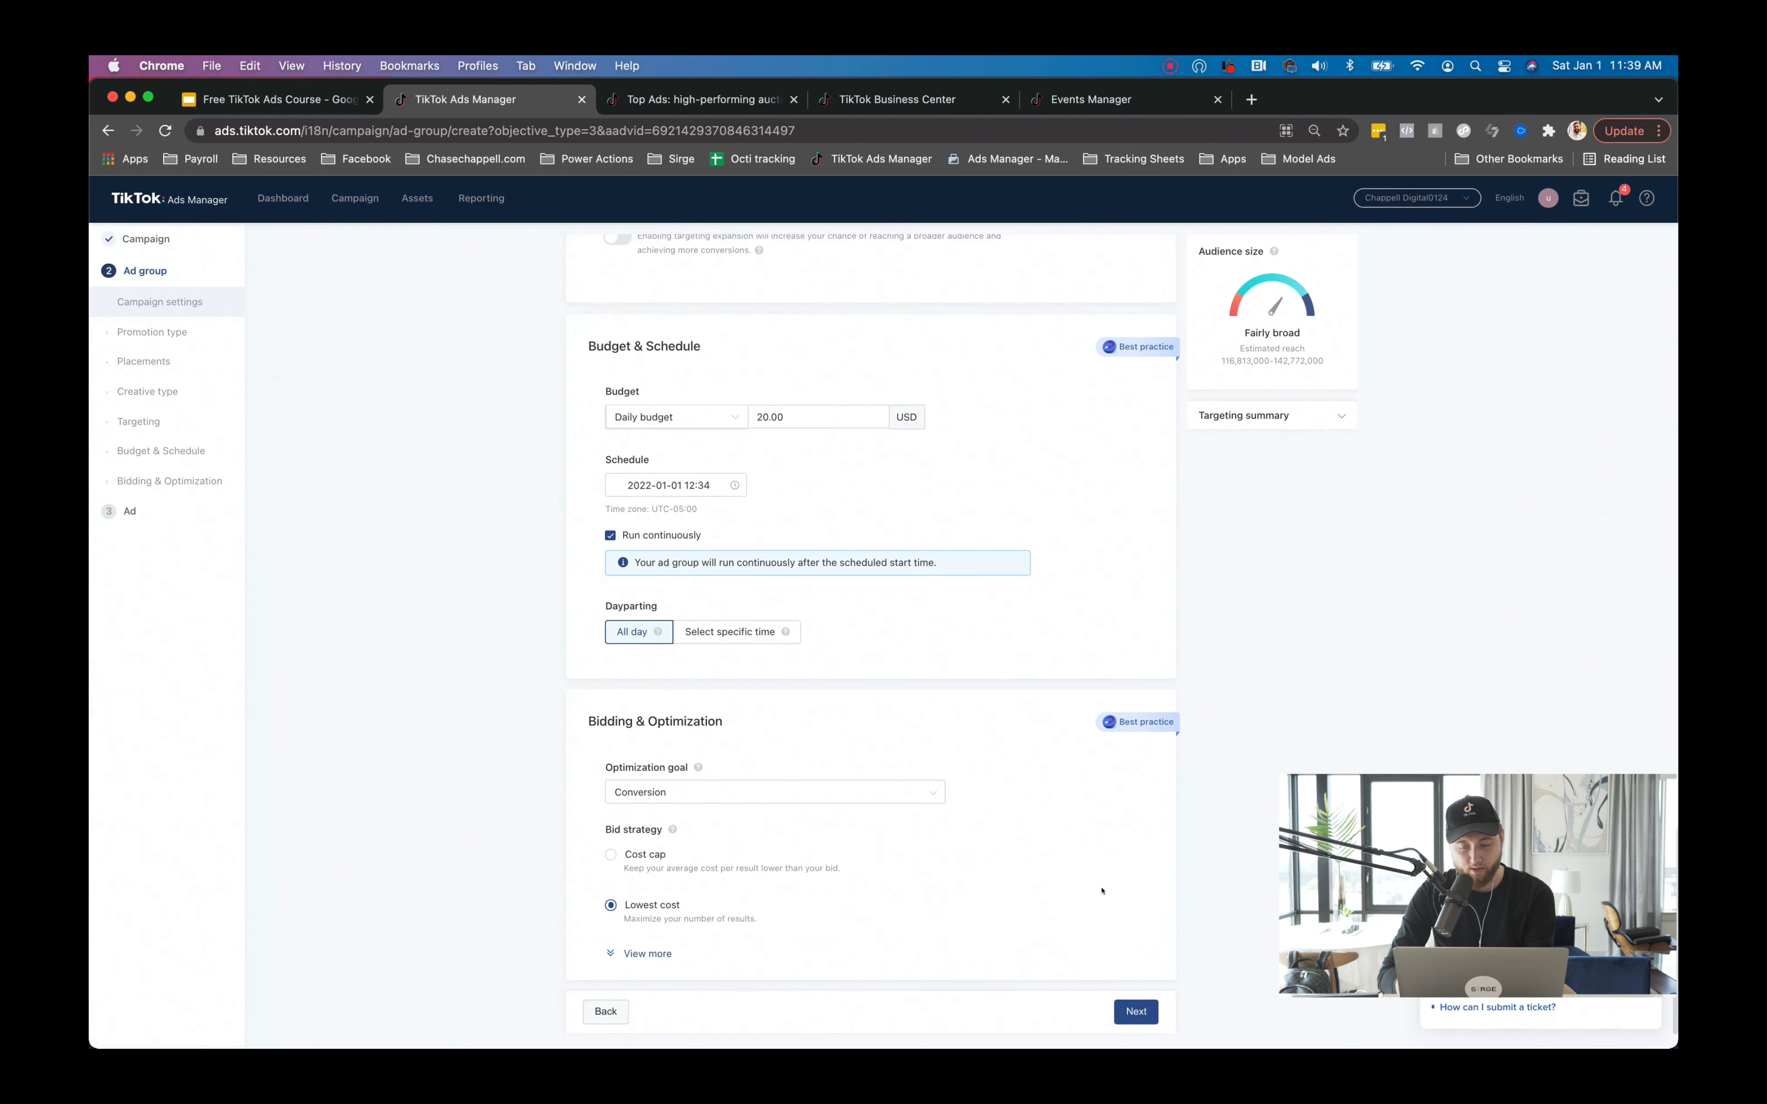
Finish the ad group settings and continue to the ad creation stage to view the identity and ad format options.
{"action": "left_click", "coordinate": [1136, 1017]}
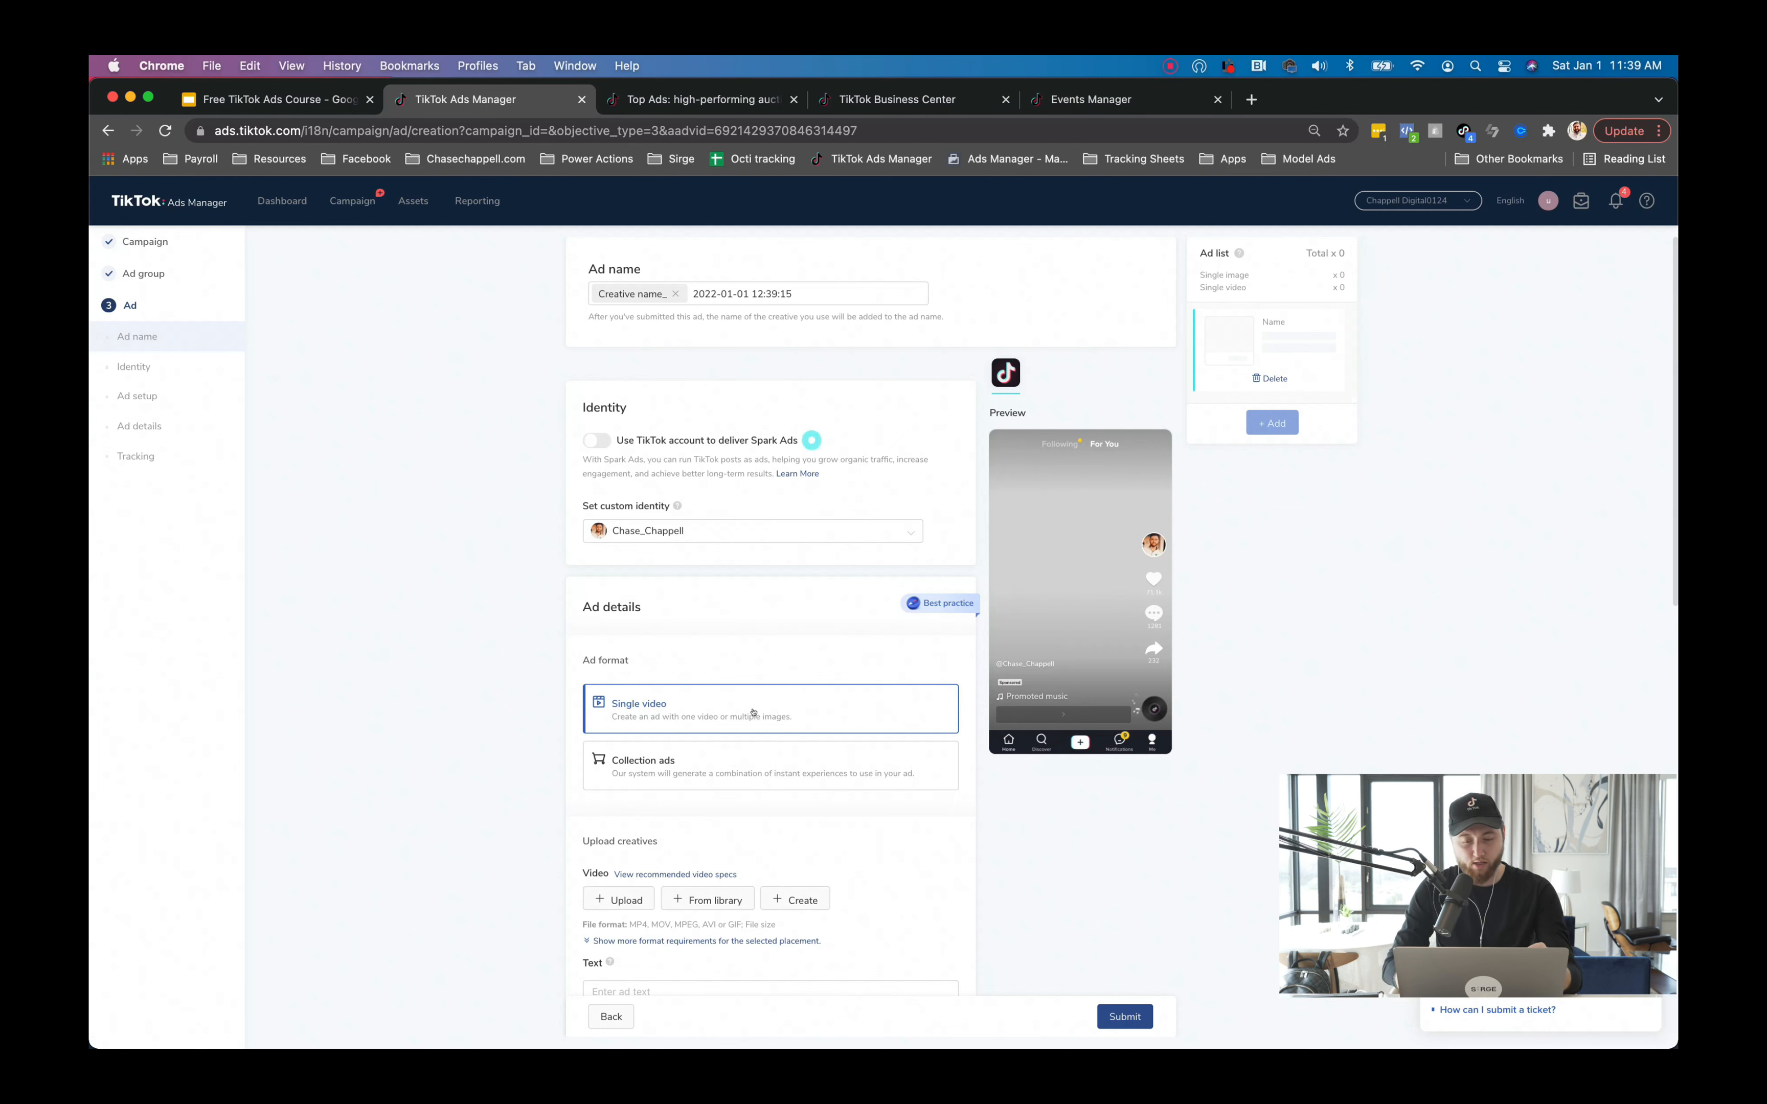
{"action": "scroll", "coordinate": [790, 664], "scroll_direction": "down", "scroll_amount": 1}
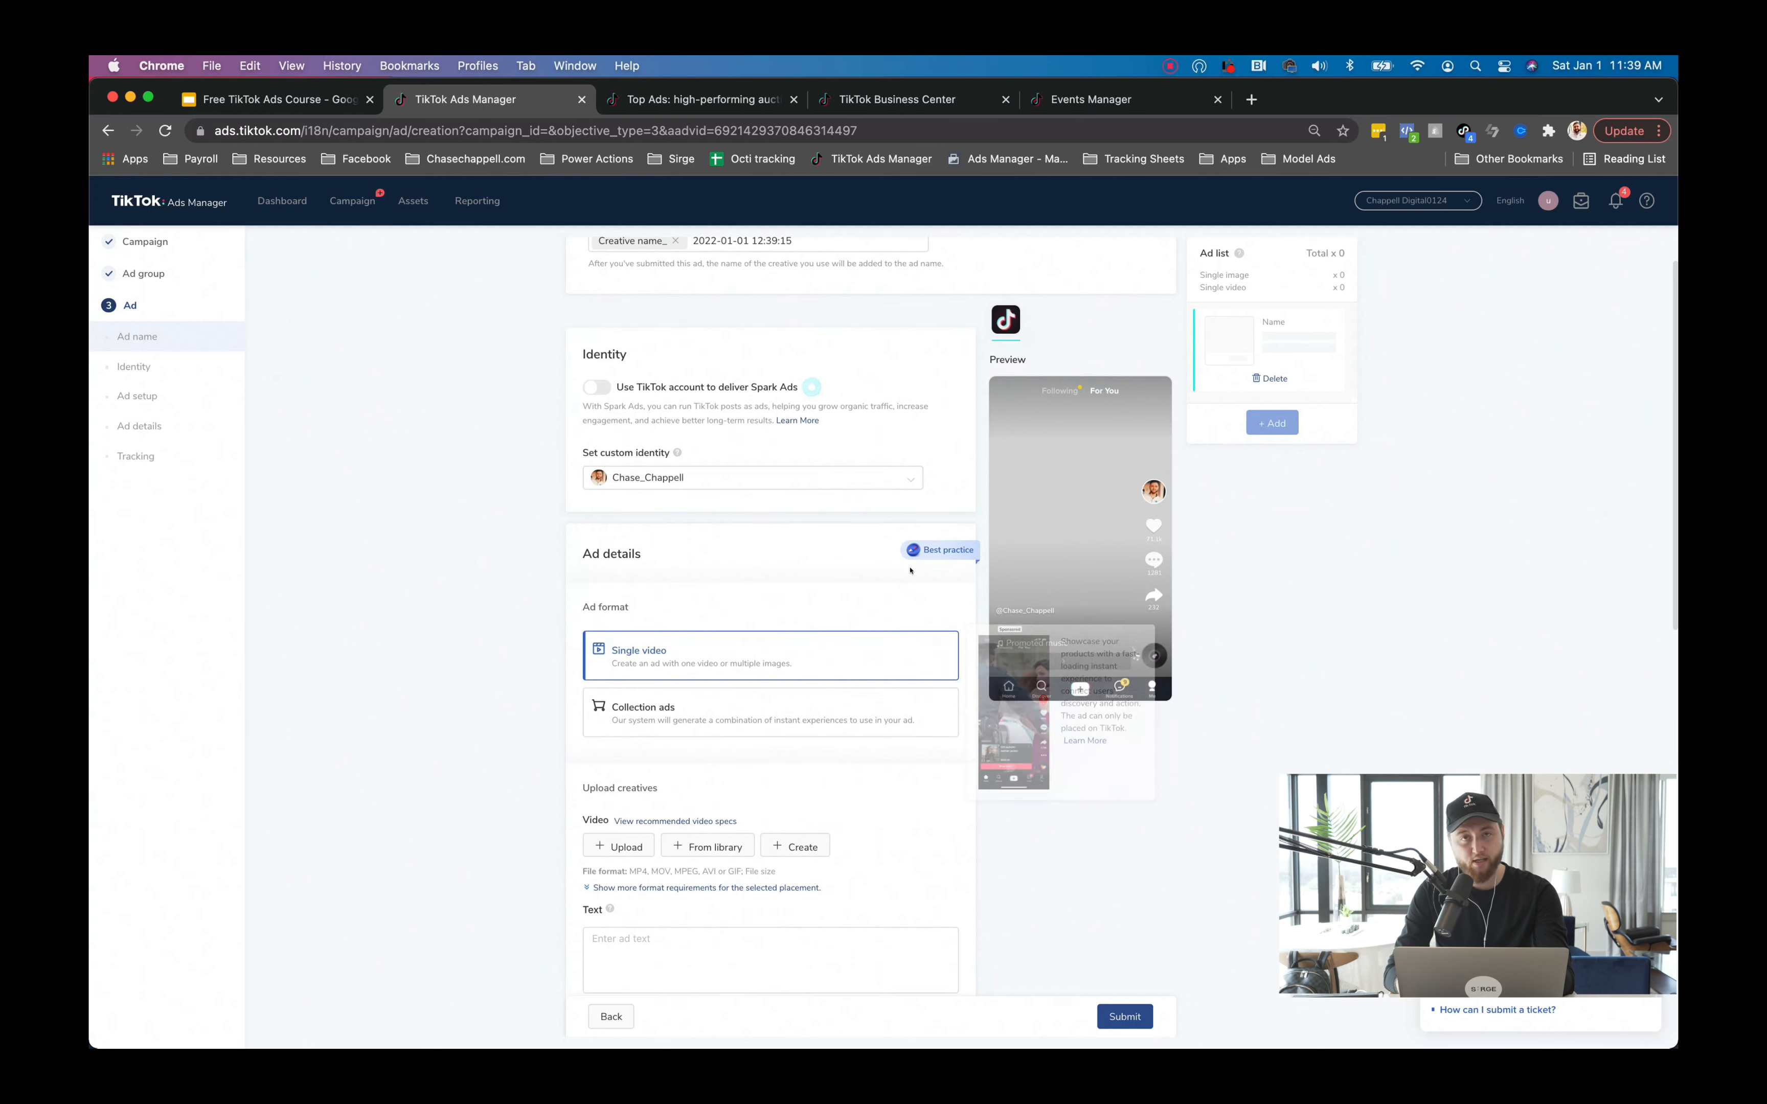